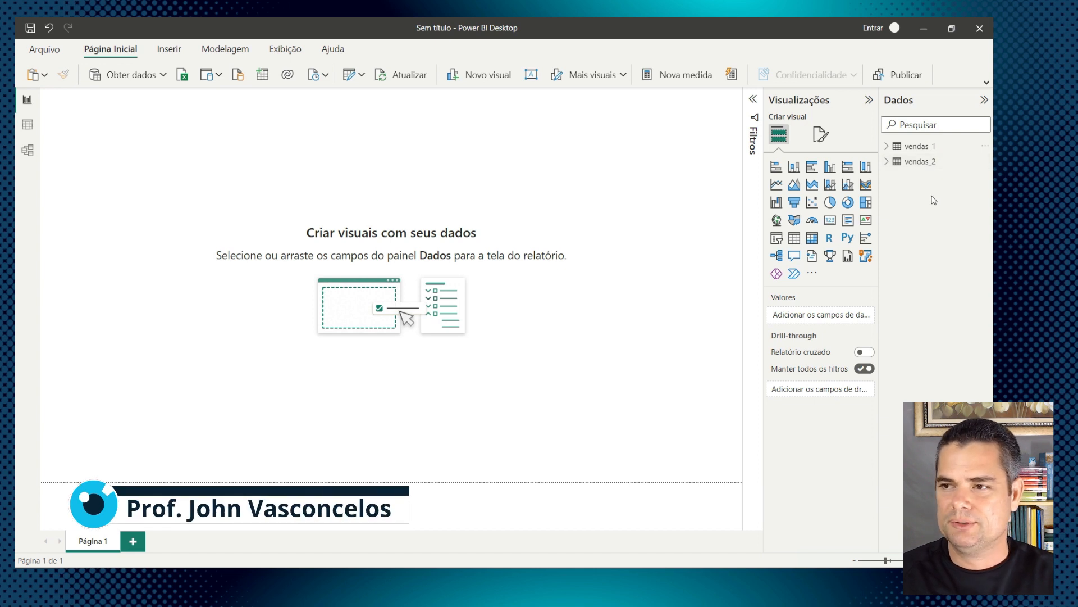
Step: Expand the vendas_1 table and review its FILIAL and UNIDADES rows in the data view, returning to the report
click(888, 146)
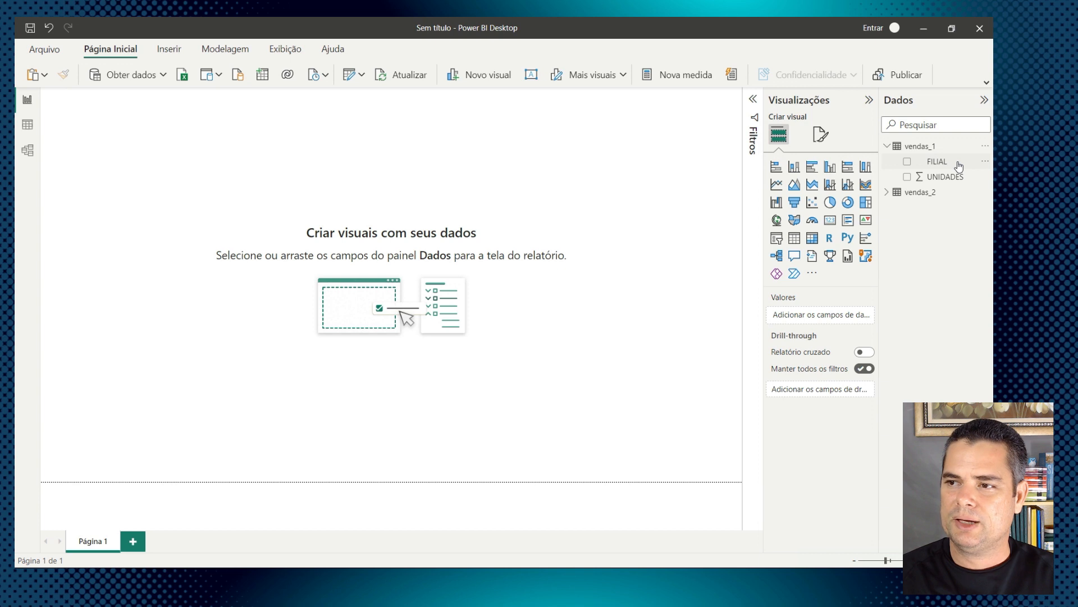
click(28, 126)
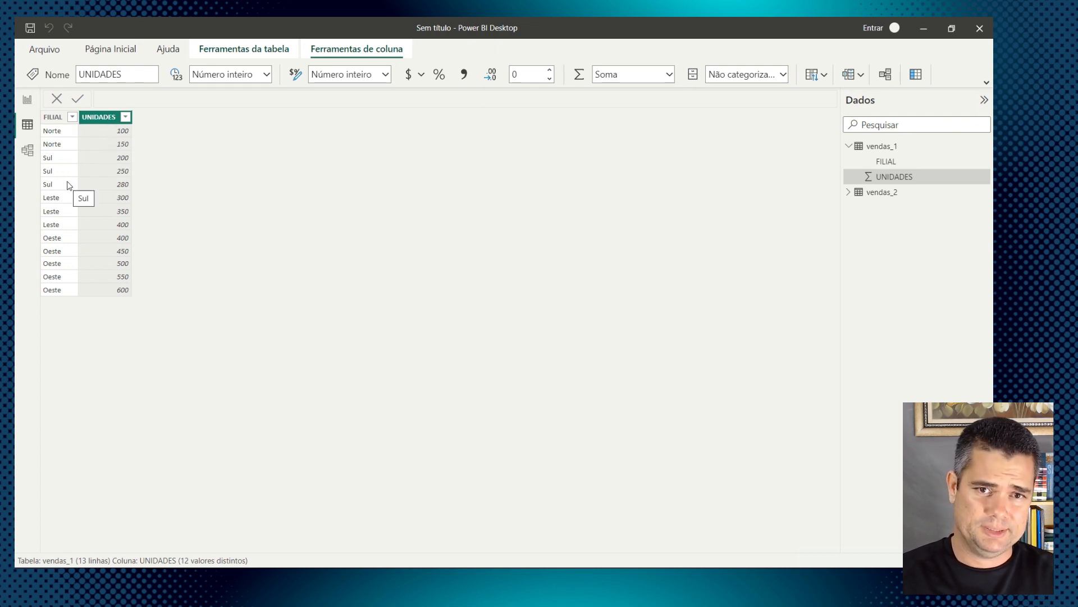
click(27, 99)
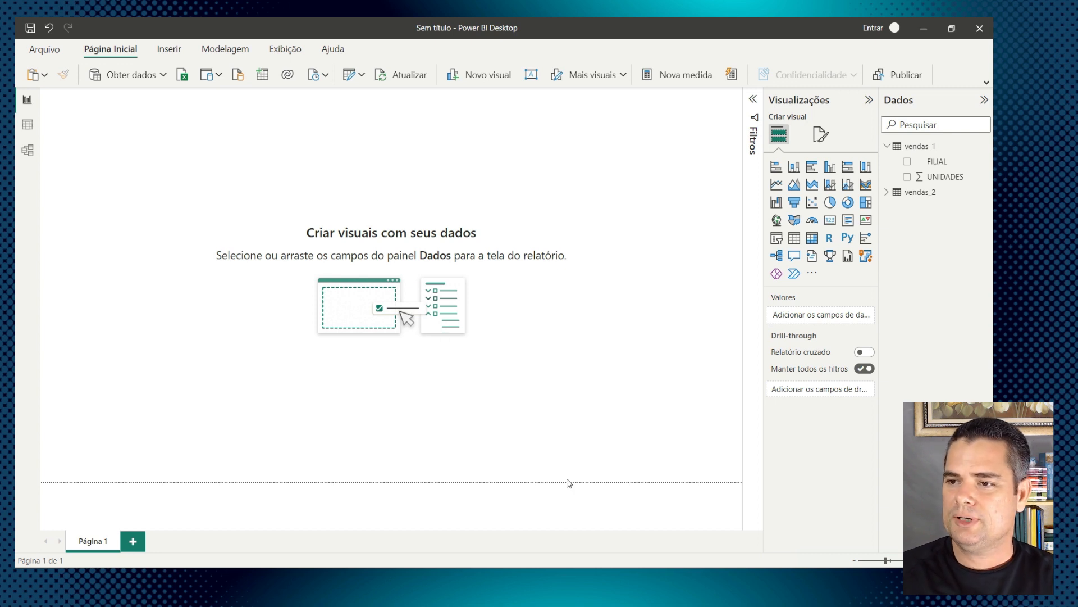
Step: Create a new measure in the vendas_1 table defined as total_vendas_1 = sum(vendas_1[UNIDADES])
right_click(910, 147)
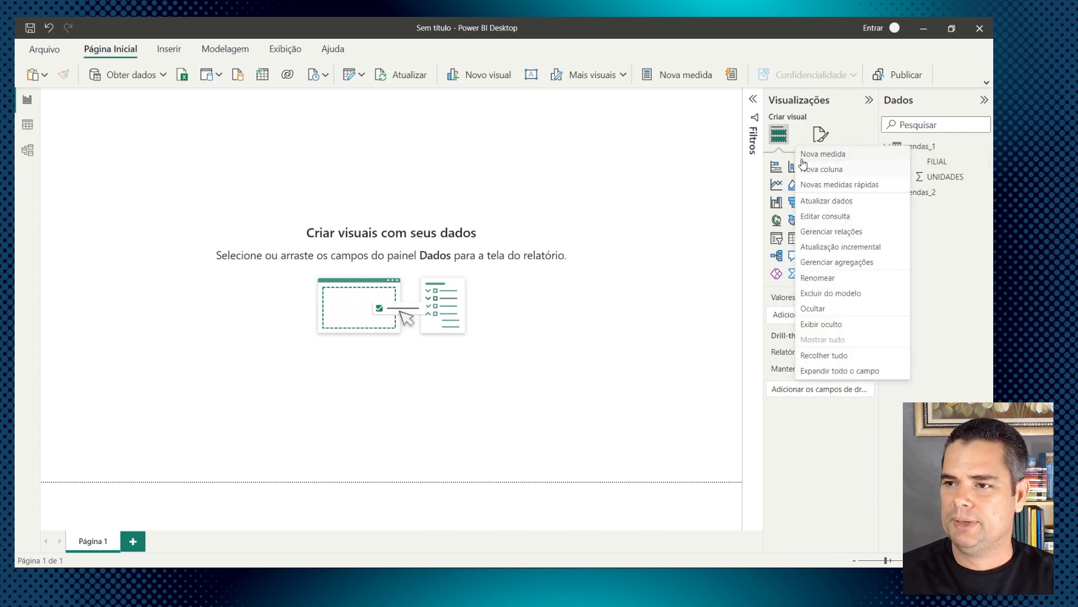
click(809, 155)
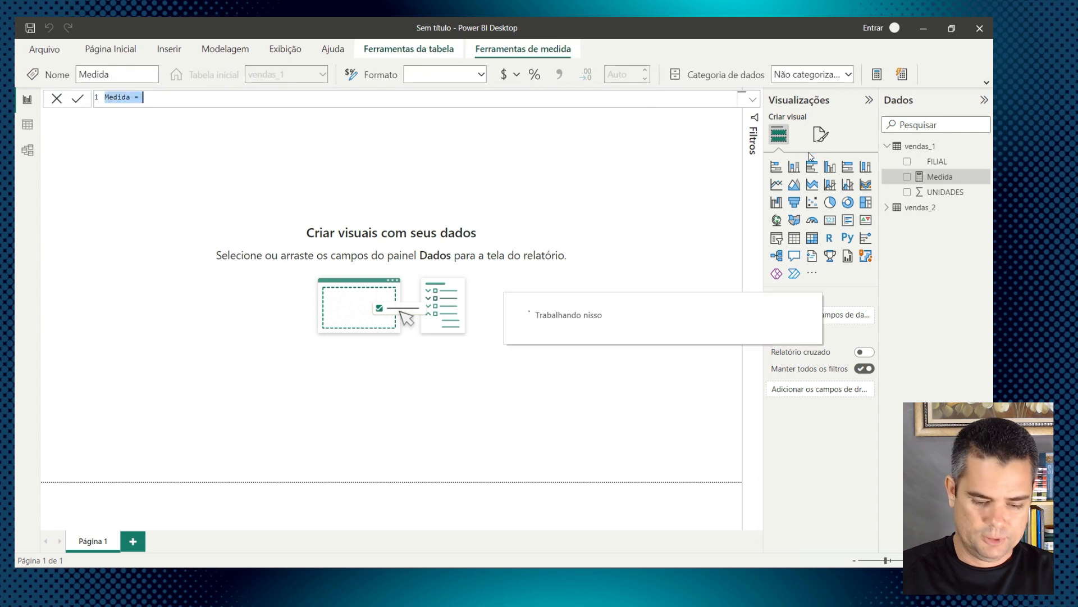
text(total_vendas)
key(BackSpace)
key(BackSpace)
key(BackSpace)
key(BackSpace)
key(BackSpace)
text(de)
key(BackSpace)
key(BackSpace)
text(endas)
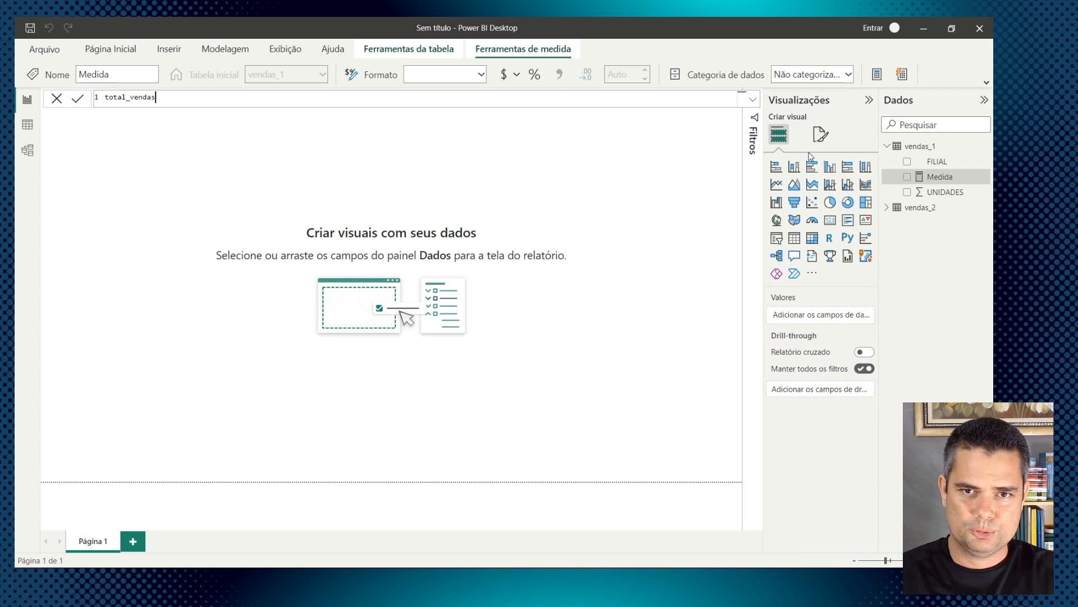
text(_1 = sum)
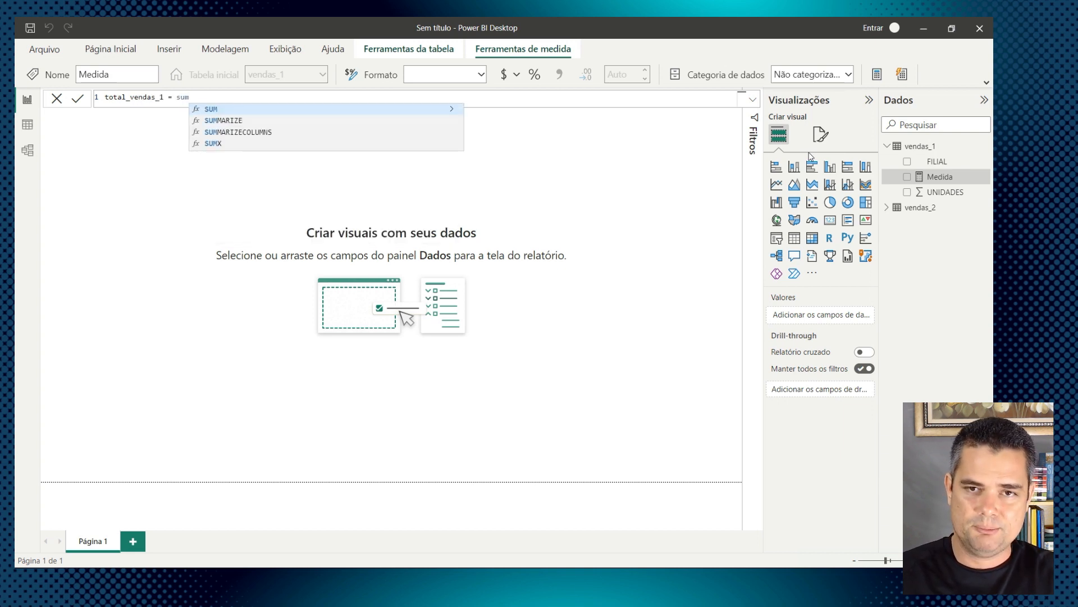
text(()
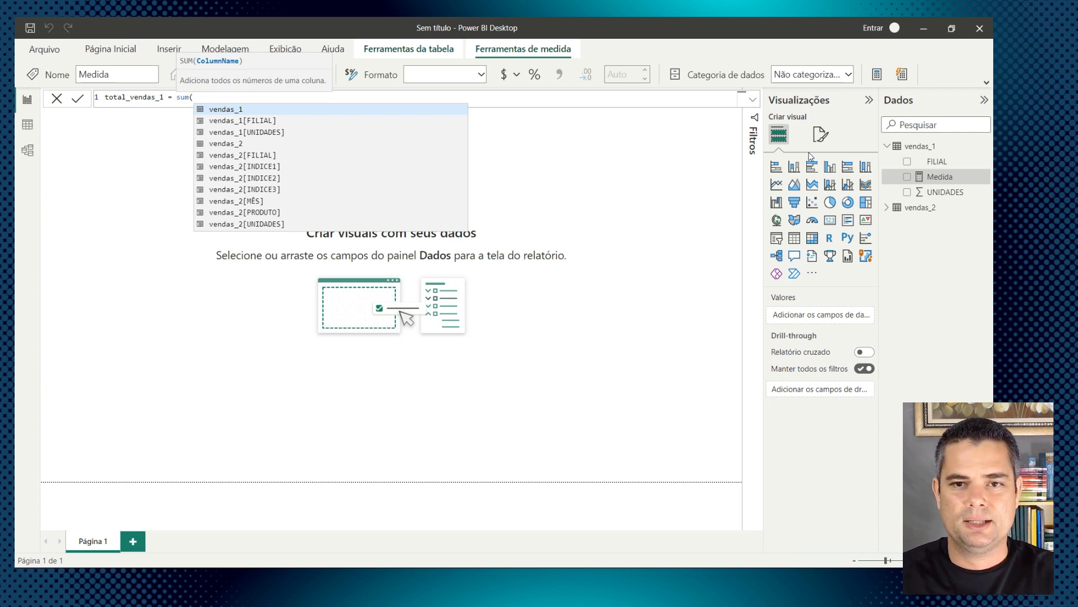
key(Down)
key(Down)
key(Tab)
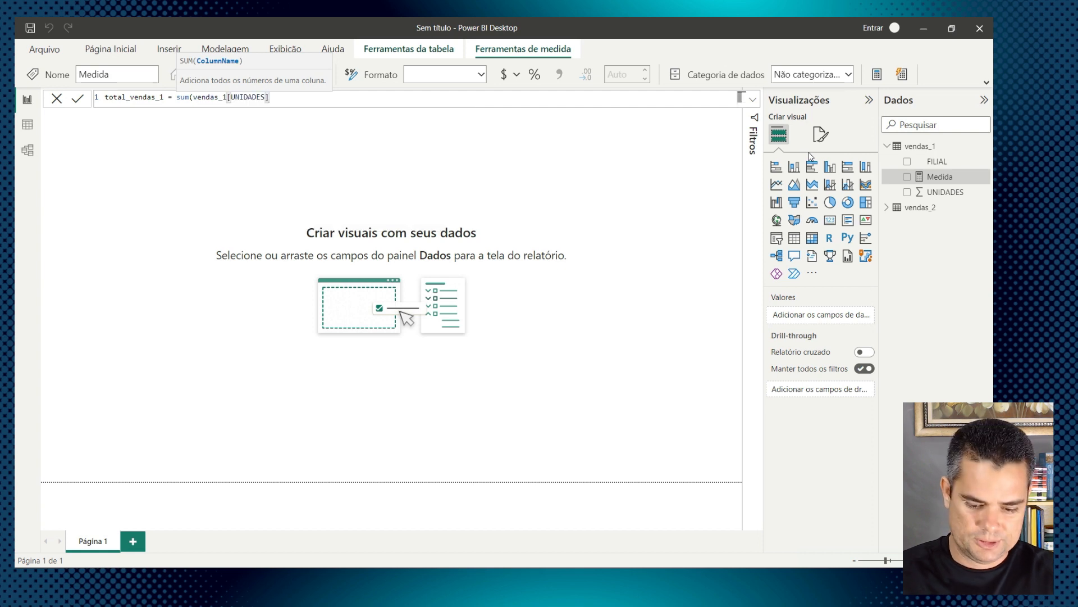
text())
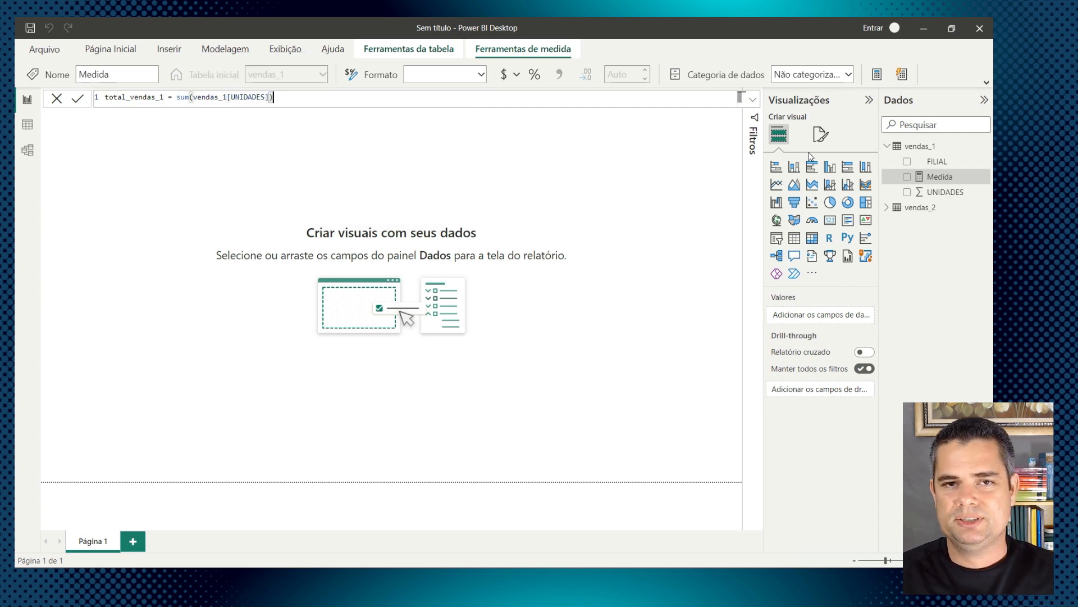
key(Return)
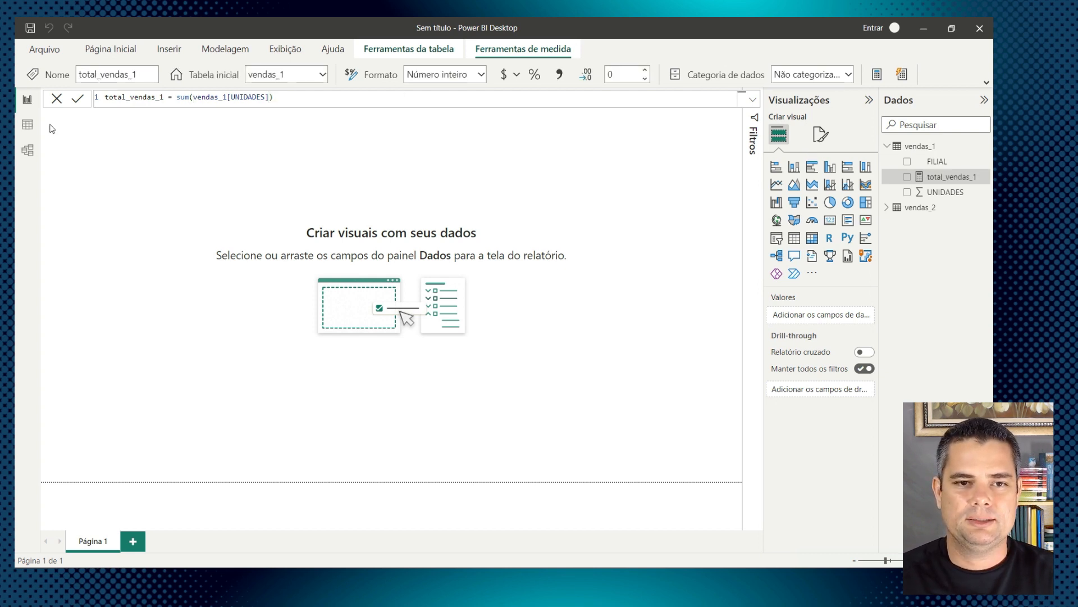
Step: Check the vendas_1 rows in the data view and review the formula of the total_vendas_1 measure
click(27, 124)
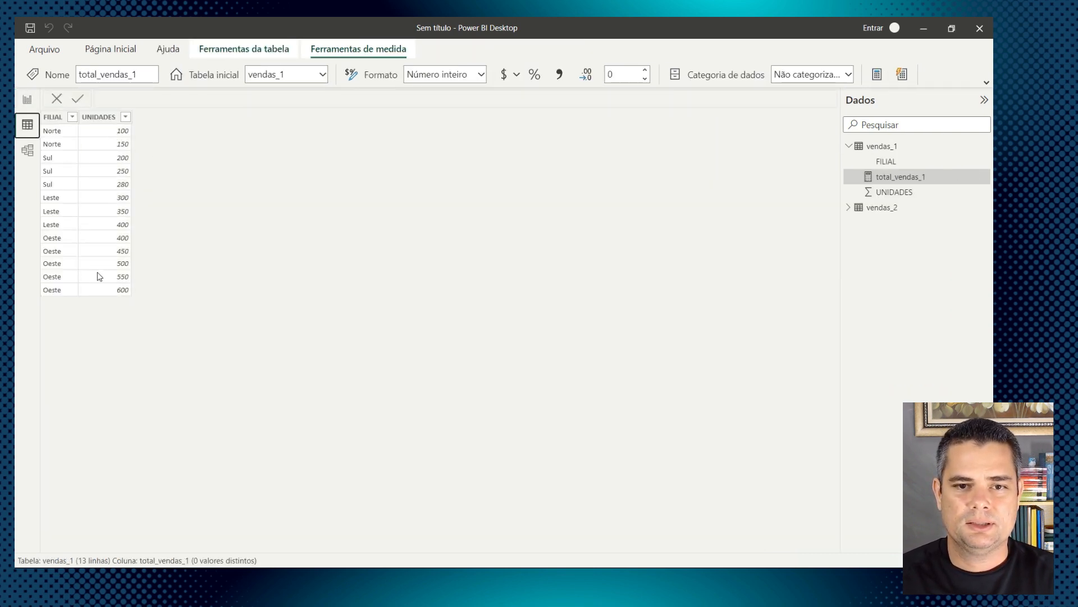
click(27, 100)
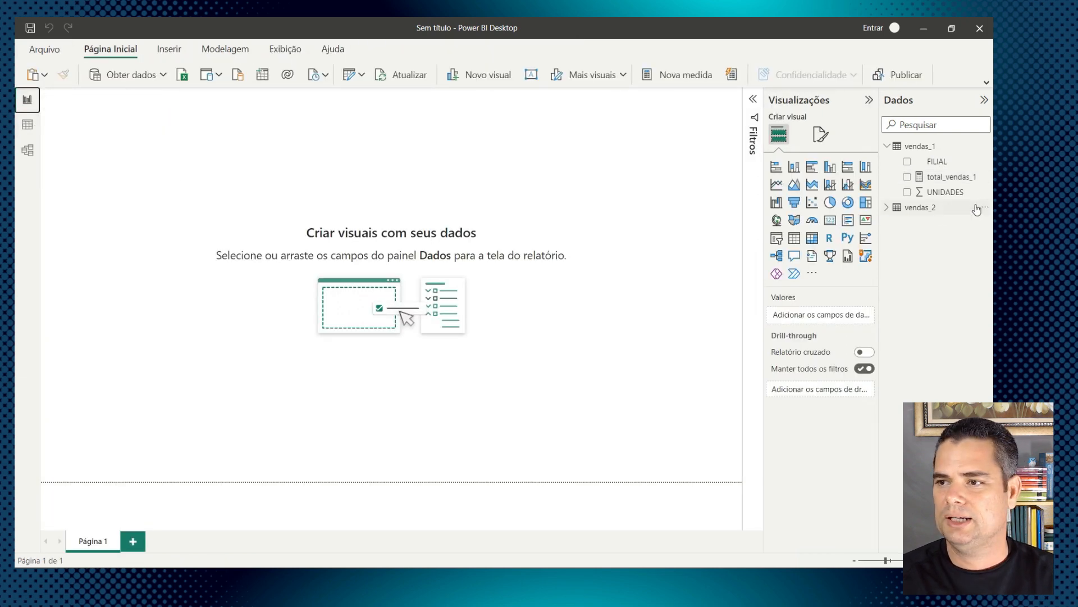
click(952, 178)
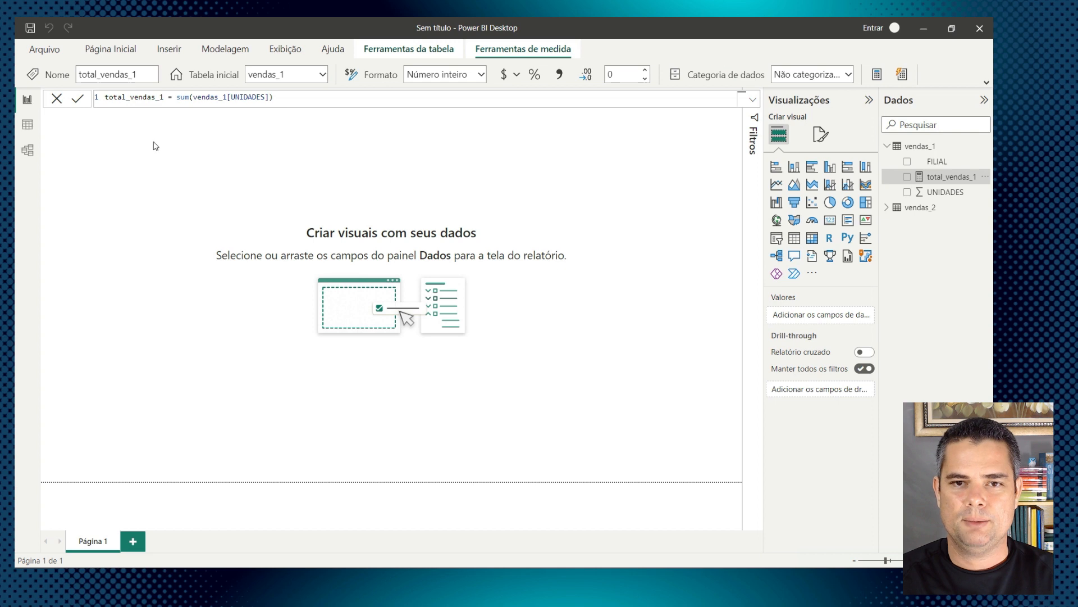
click(140, 153)
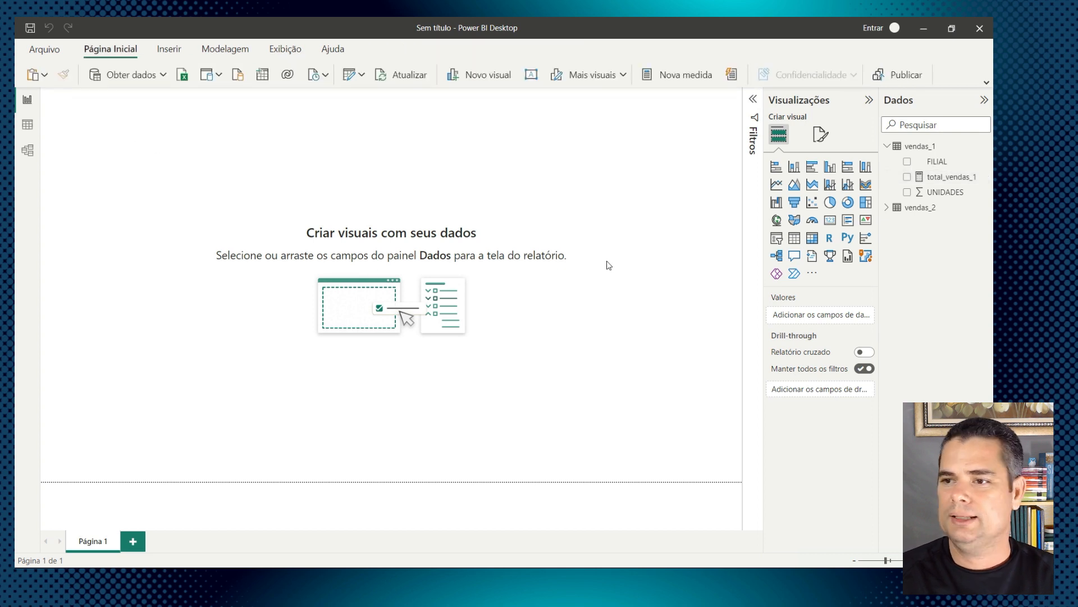
Step: Add a table visual to the report page, enlarge it and position it in the left half of the page
click(794, 240)
drag(111, 161, 146, 245)
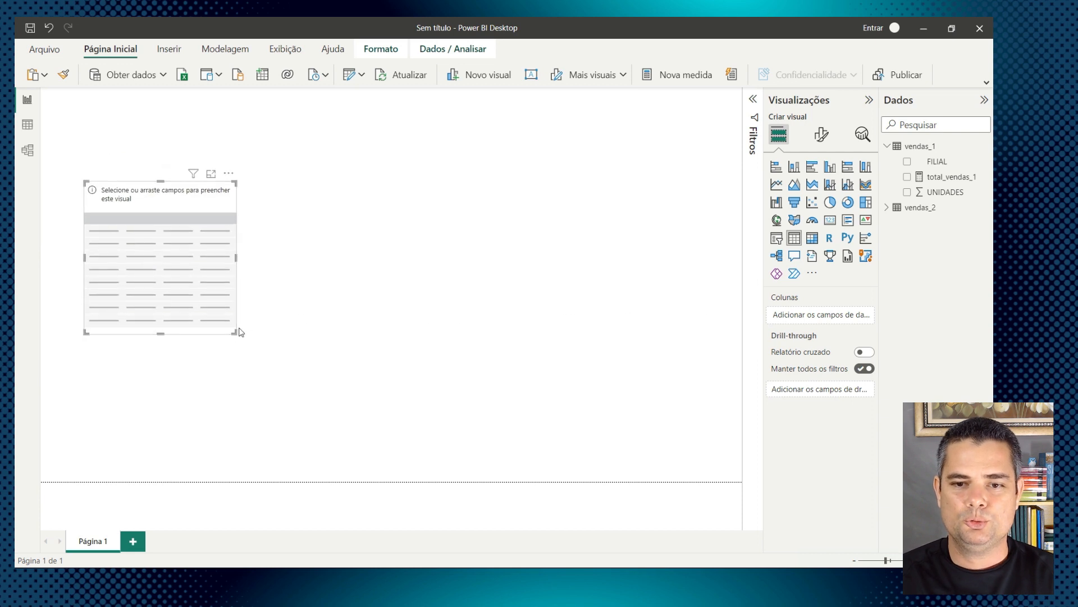
drag(236, 332, 334, 426)
drag(275, 363, 282, 349)
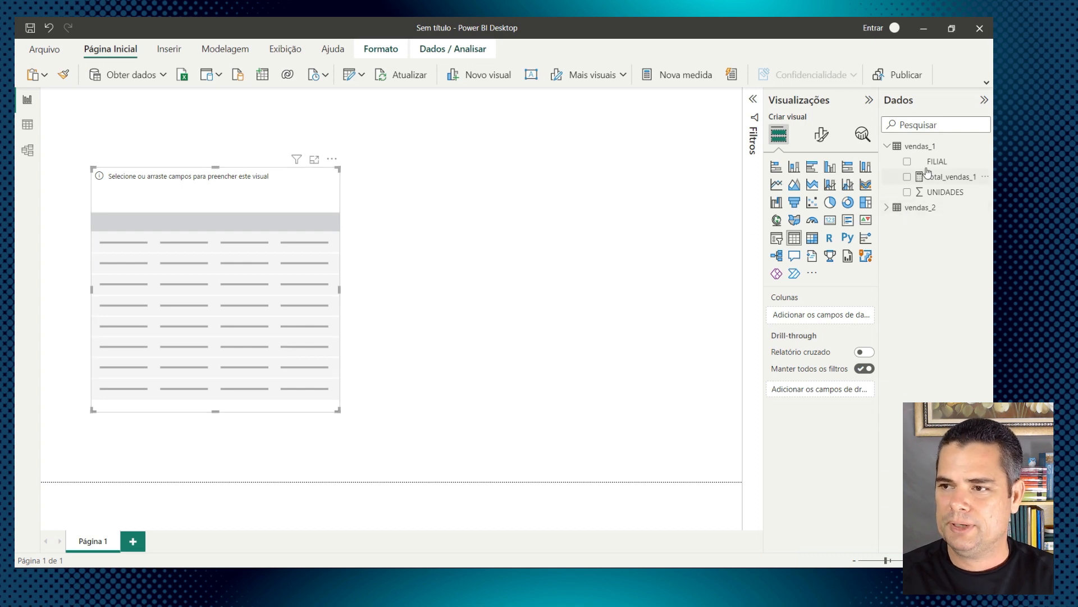
Step: Add the FILIAL field of vendas_1 as a column of the table visual and compare it with the source rows
drag(933, 167, 815, 323)
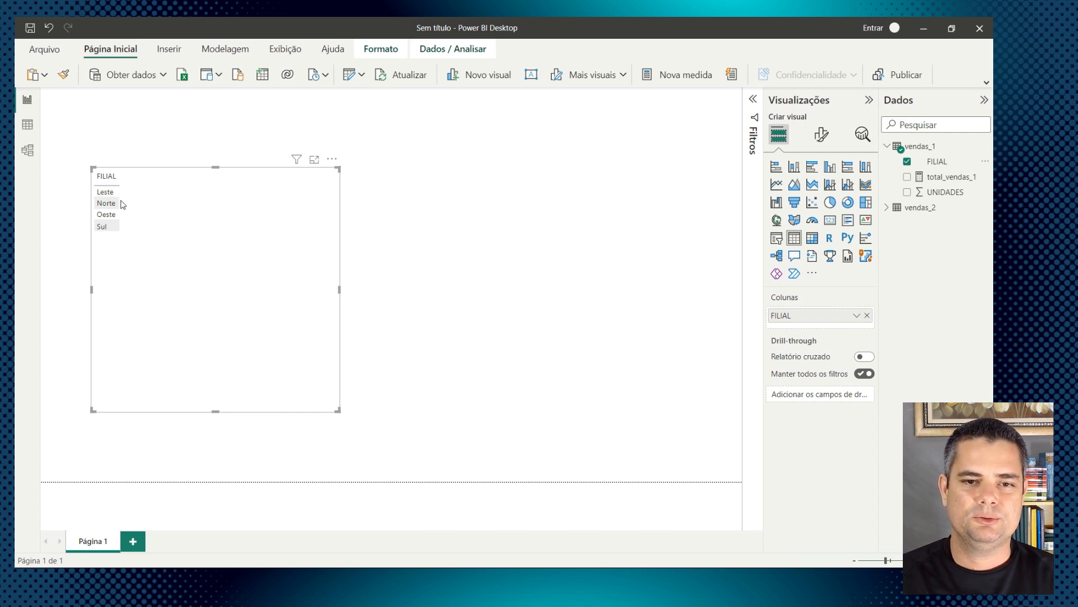
click(28, 126)
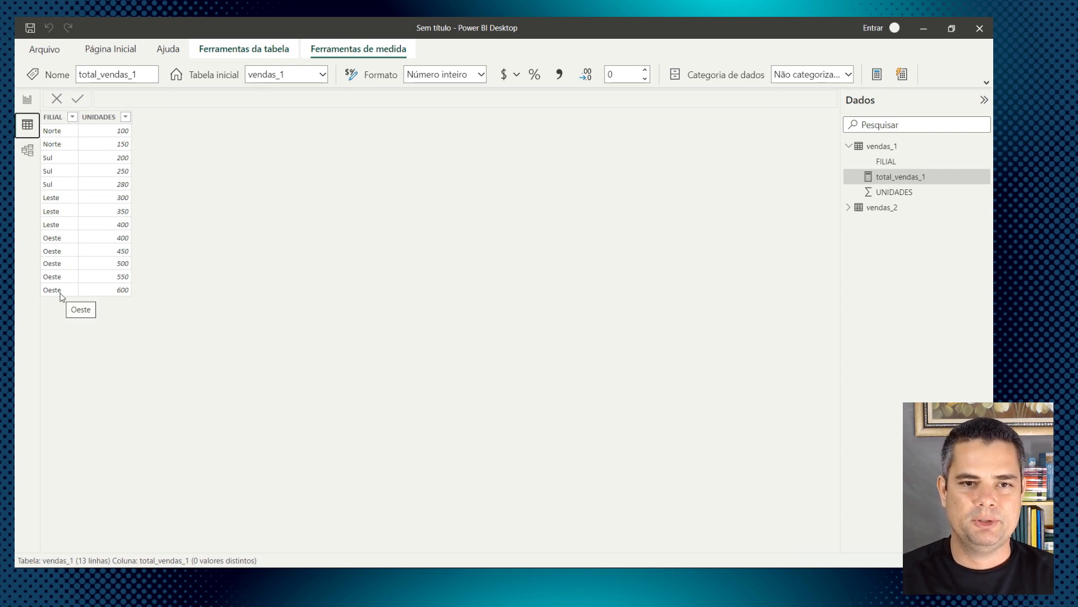
click(32, 102)
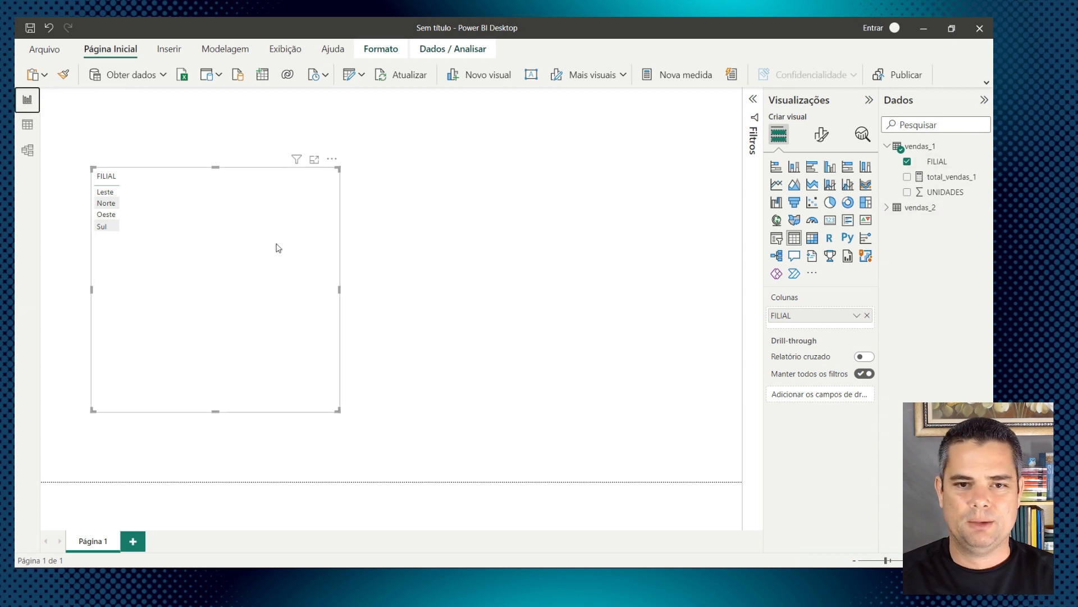
Step: Increase the font size of the values in the table visual
click(824, 140)
click(775, 275)
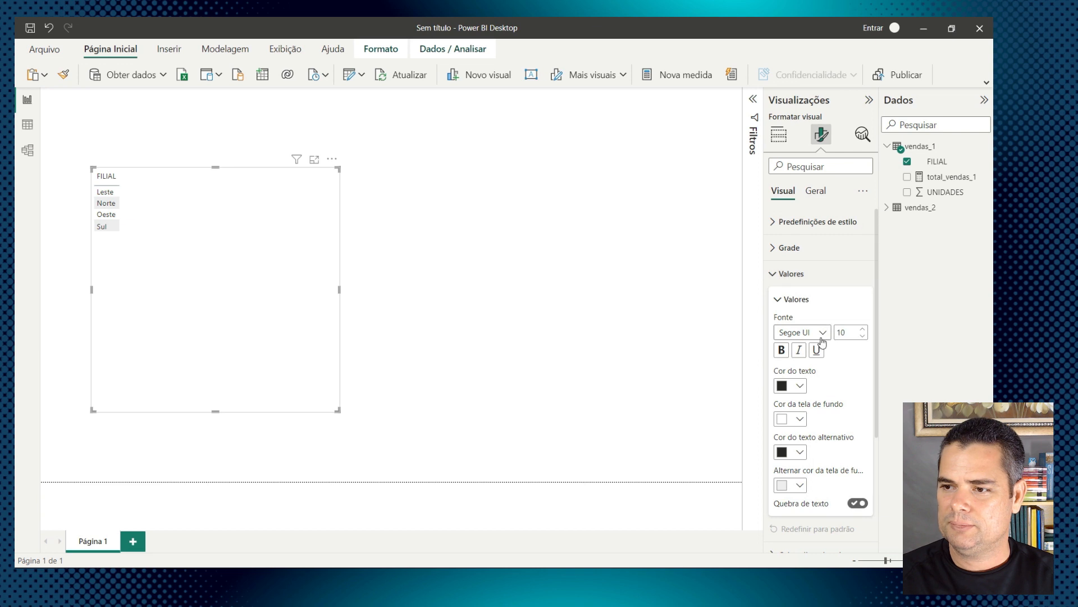
click(862, 329)
click(862, 329)
click(863, 329)
click(863, 329)
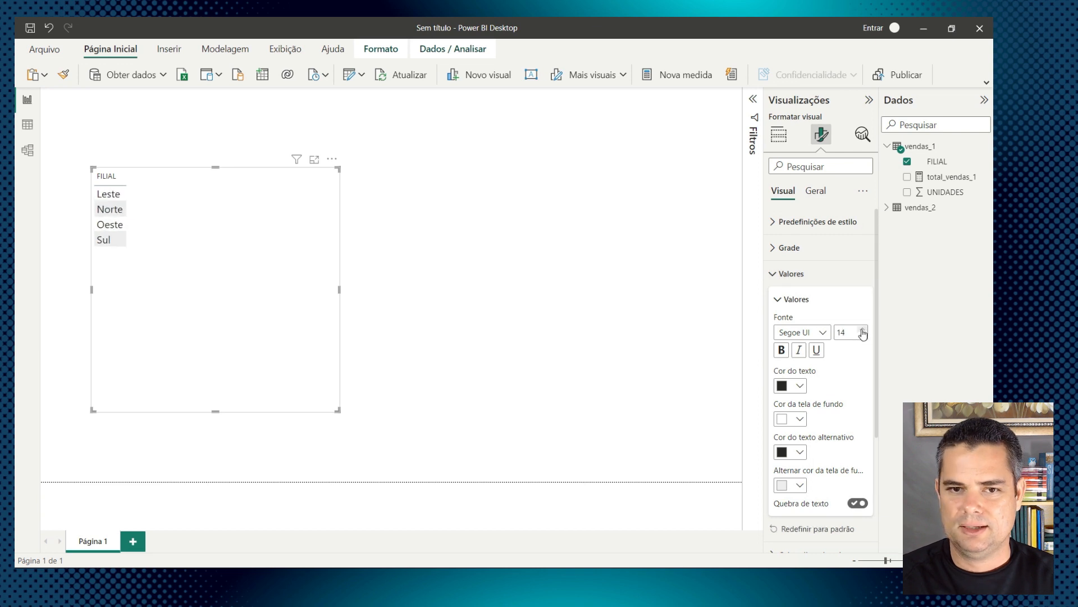
click(778, 275)
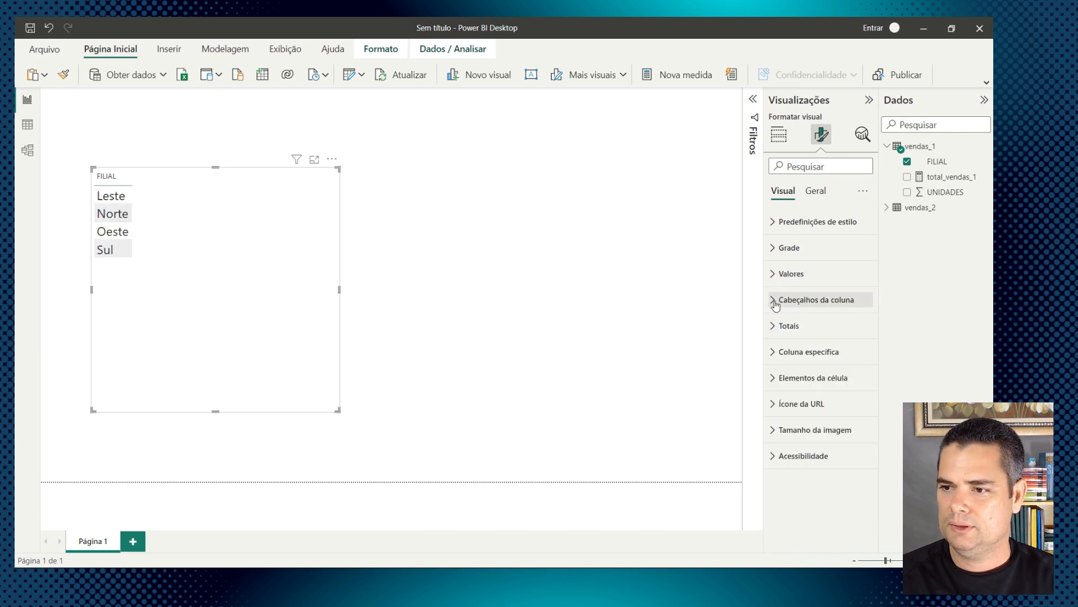
Step: Increase the font size of the table visual's column headers
click(776, 302)
click(863, 355)
click(862, 355)
click(862, 356)
click(863, 355)
click(863, 356)
click(773, 300)
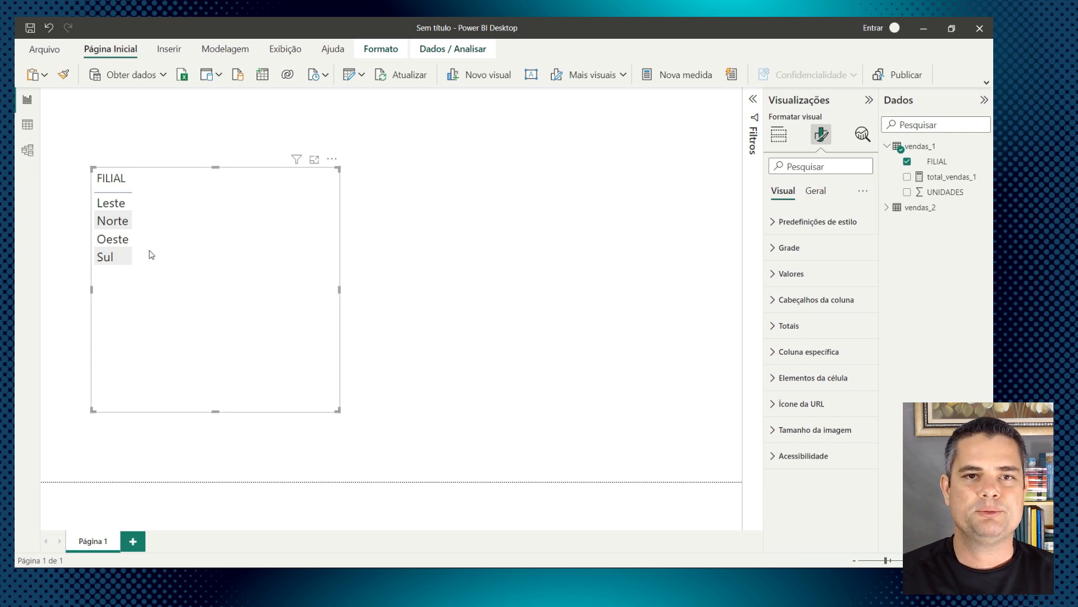
Step: Add the total_vendas_1 measure as a column after FILIAL in the table visual
click(949, 177)
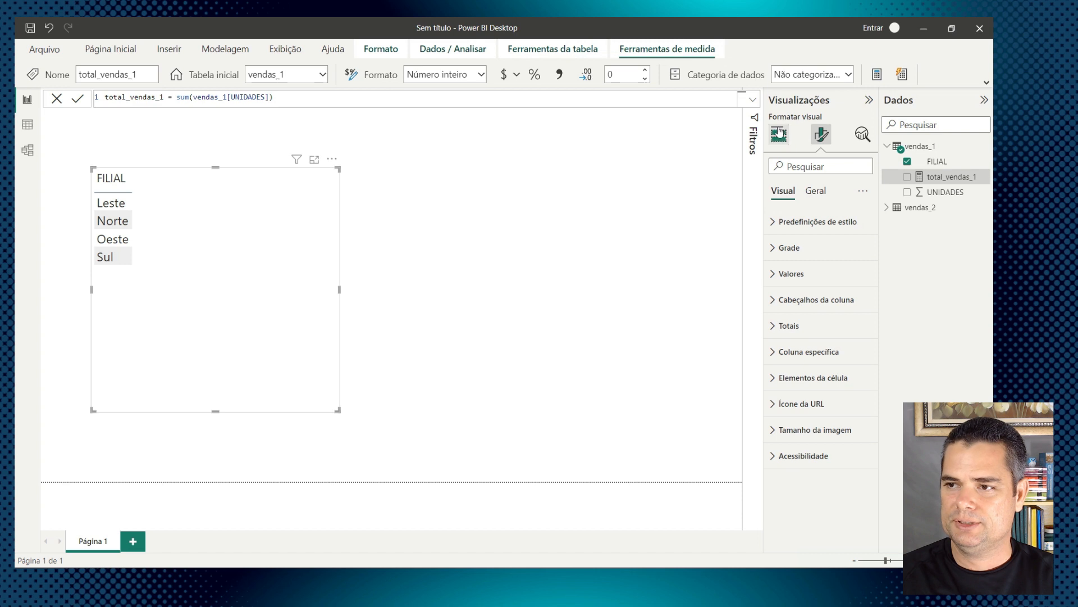
drag(917, 178, 809, 325)
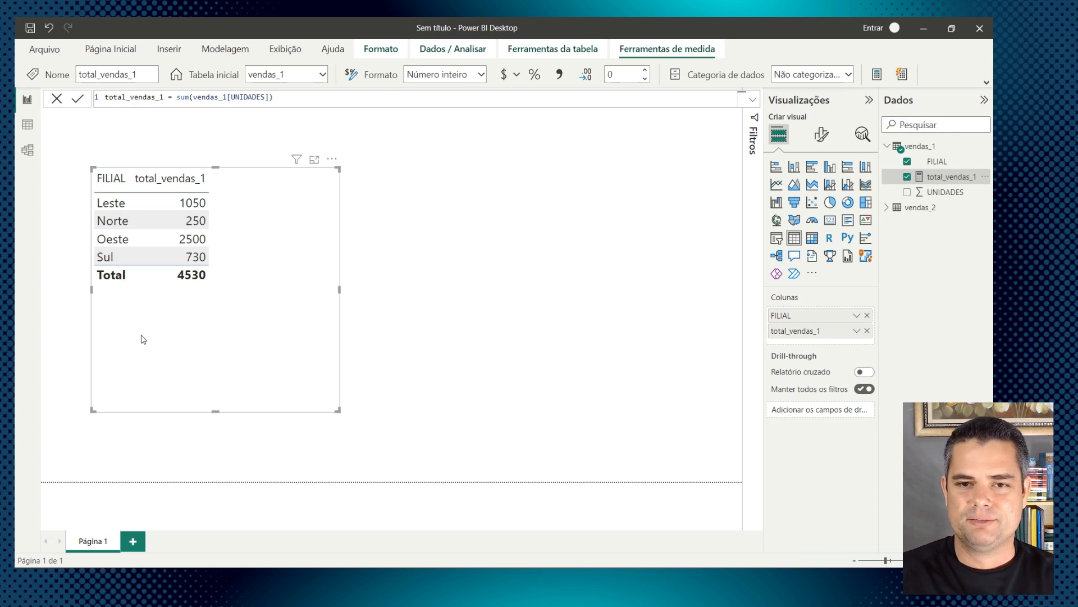
click(362, 303)
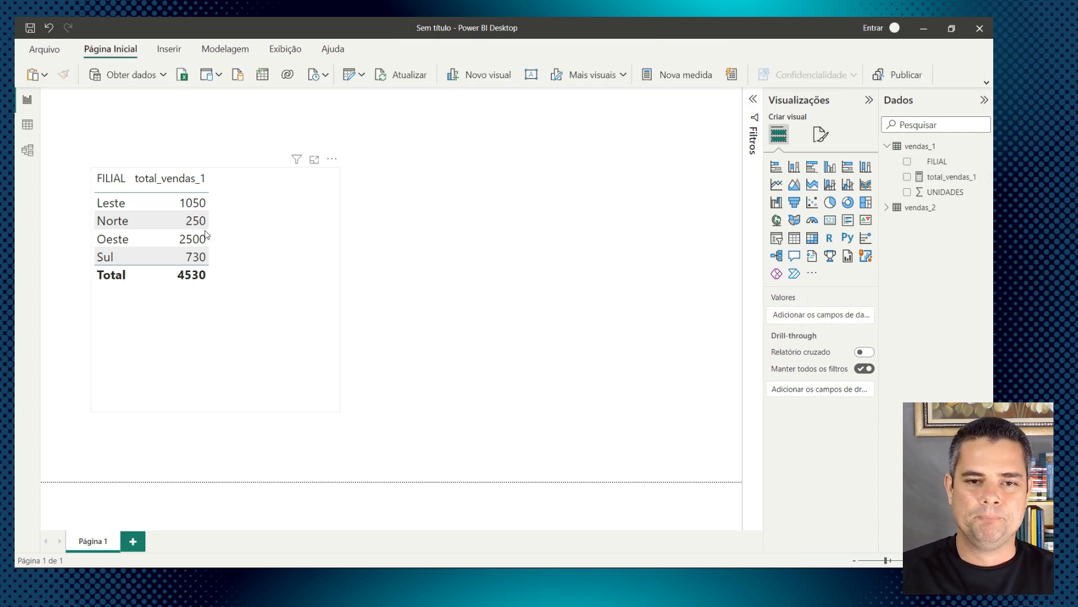
Step: Compare the per-branch totals in the table visual with the matching UNIDADES rows of vendas_1 in the data view
click(196, 221)
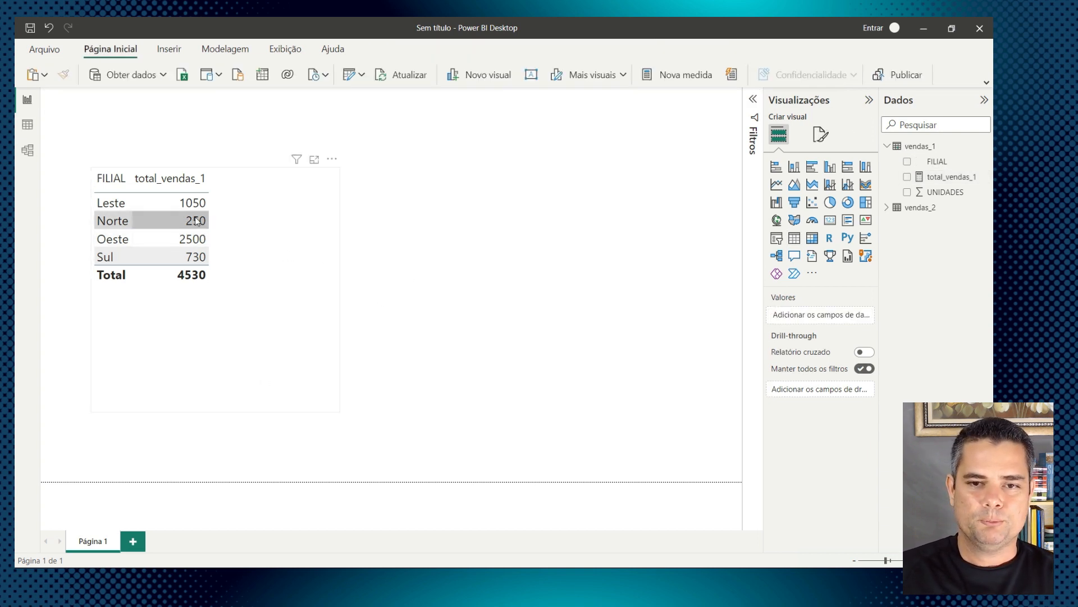
click(123, 228)
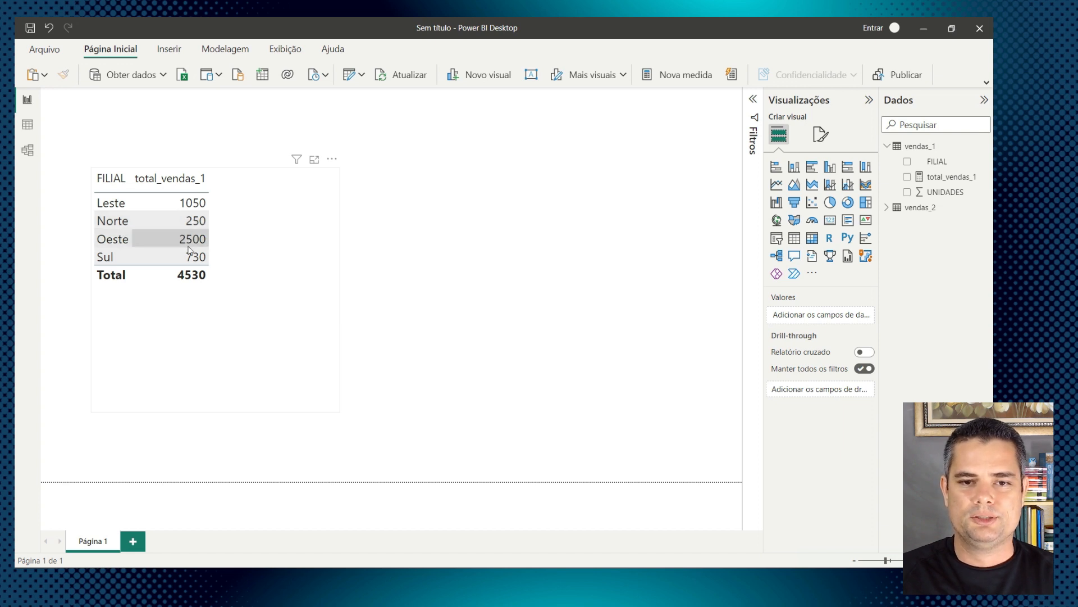
click(27, 124)
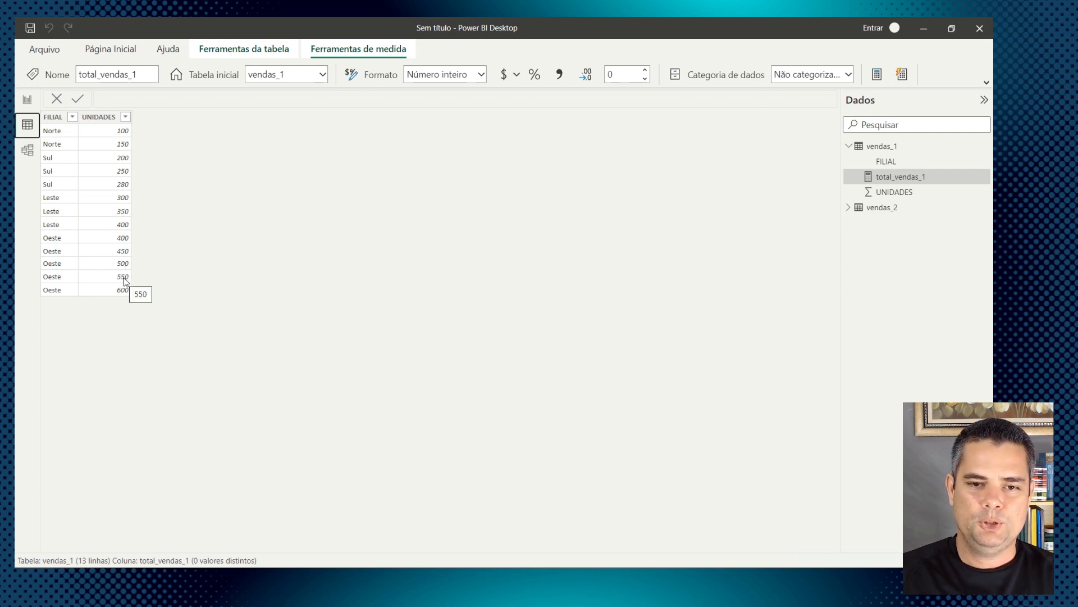
click(28, 101)
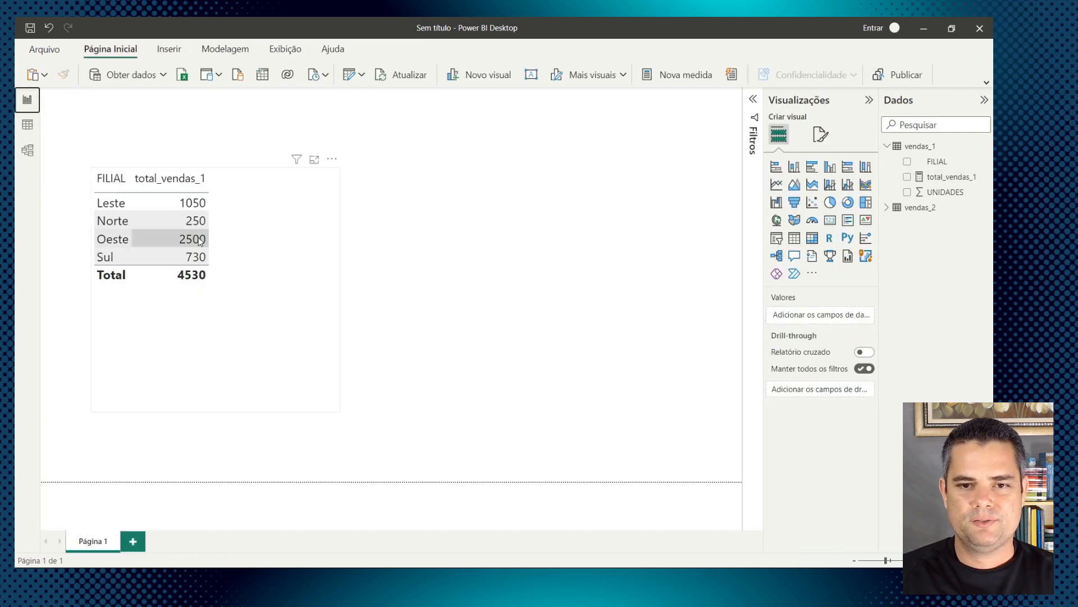
click(254, 243)
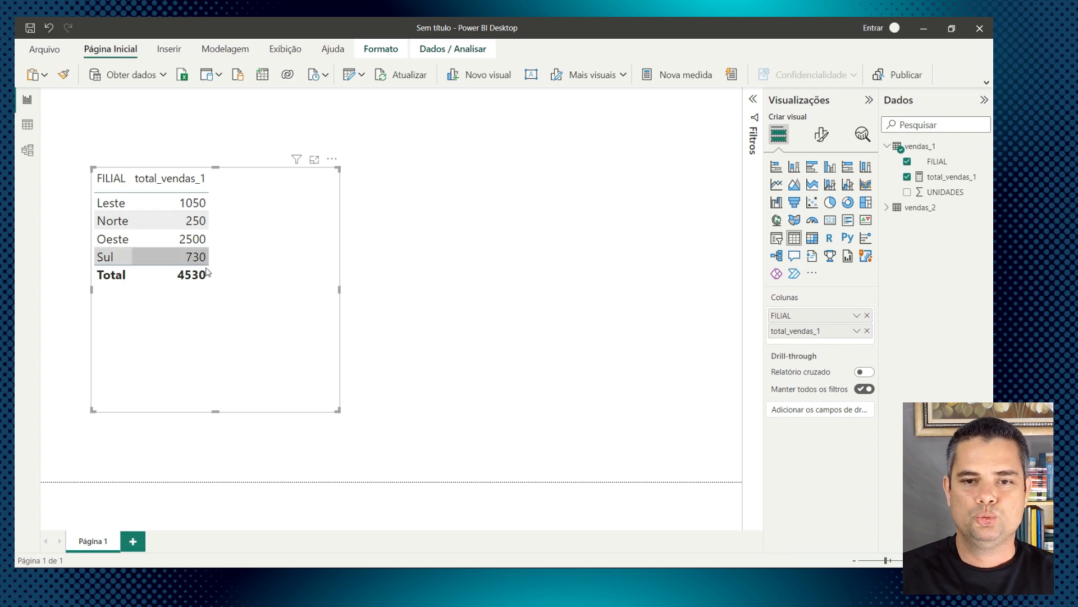
click(28, 125)
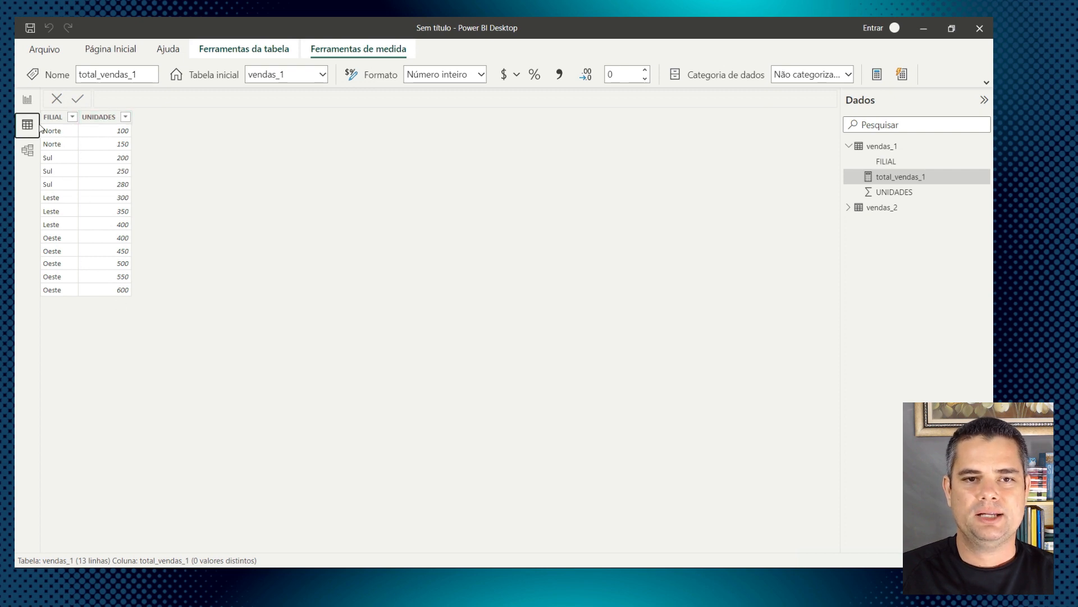
click(27, 102)
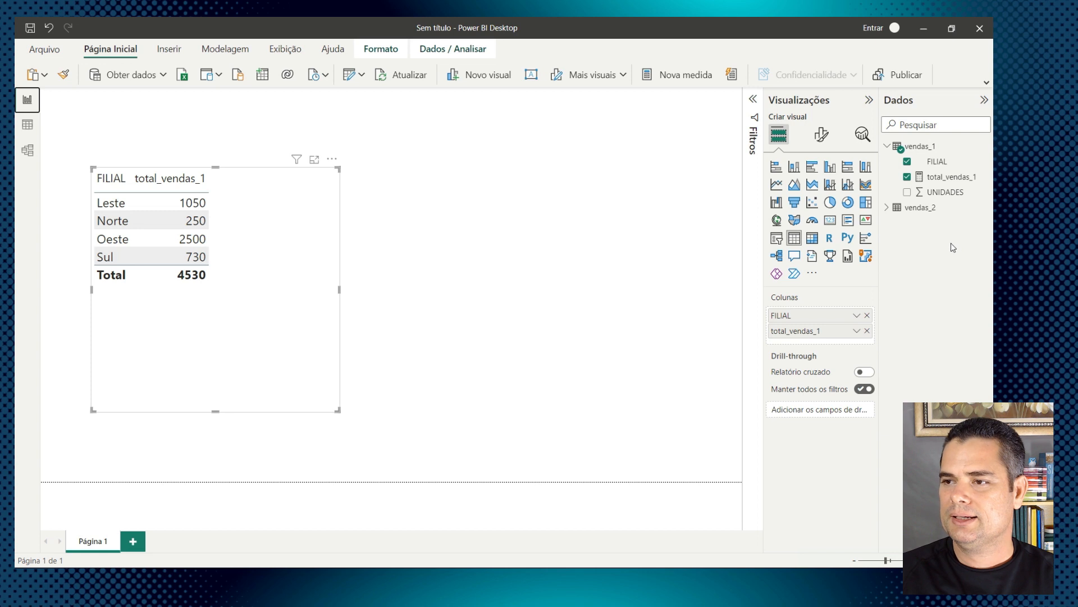
Step: Start a new measure named agreg_vendas_1 on the vendas_1 table with CALCULATE as its outer function
right_click(919, 145)
click(841, 148)
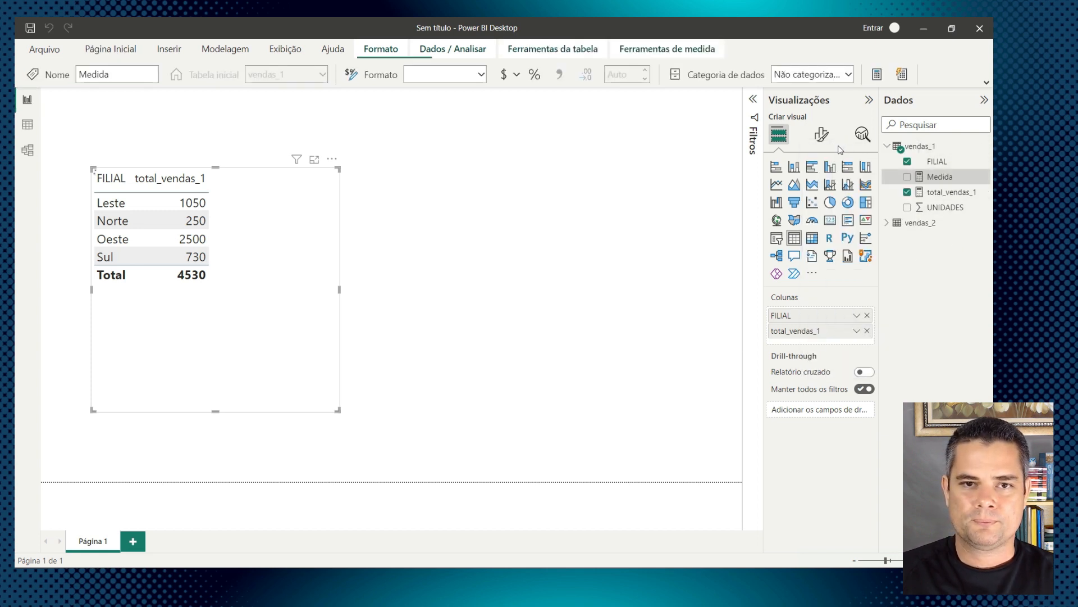
text(agre)
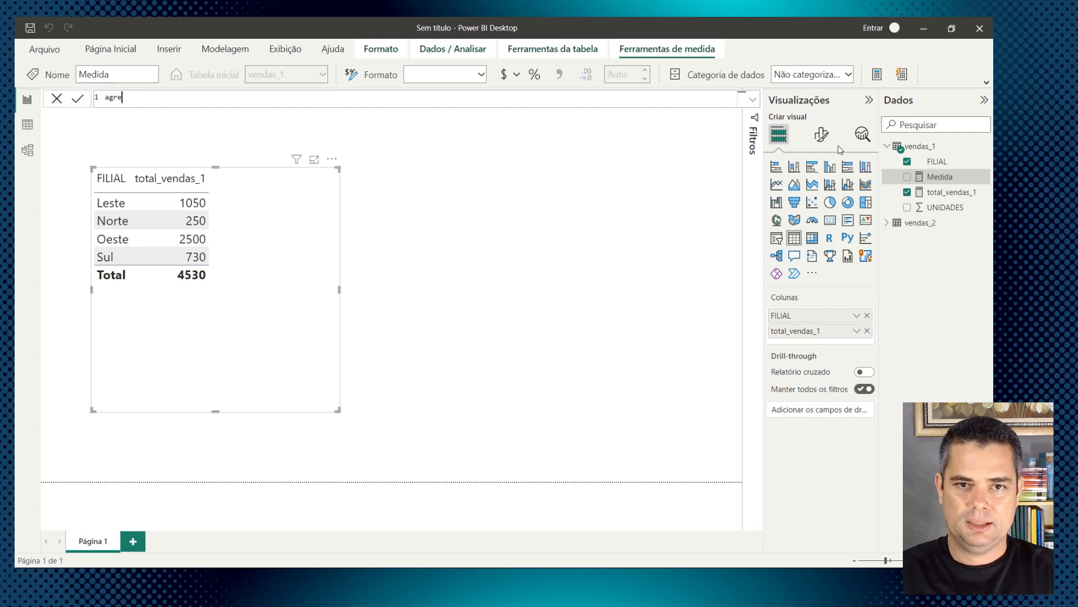
text(g_vendas_1 = s)
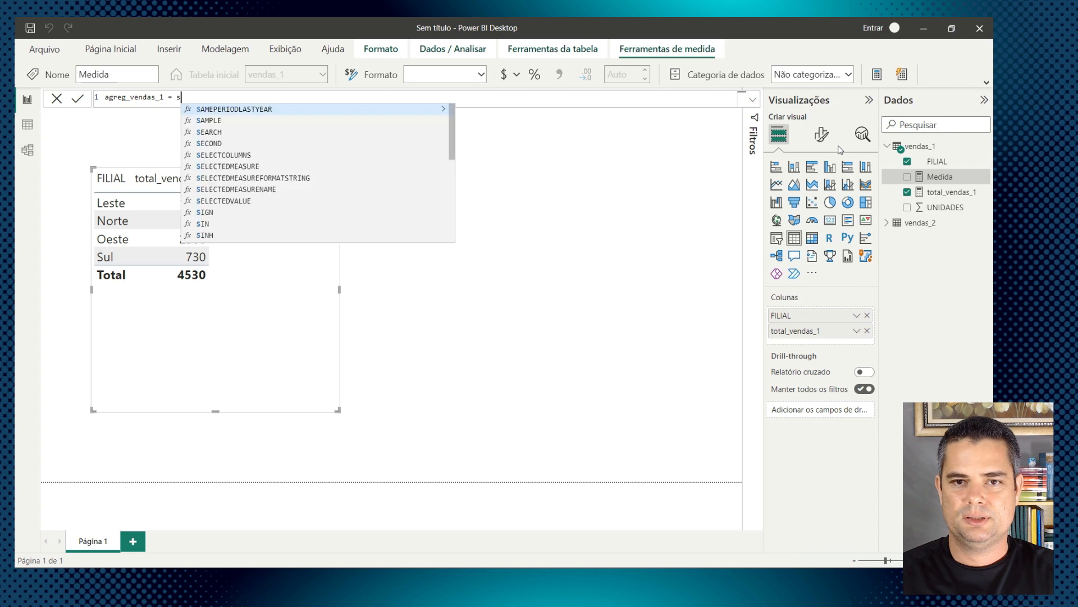
key(Escape)
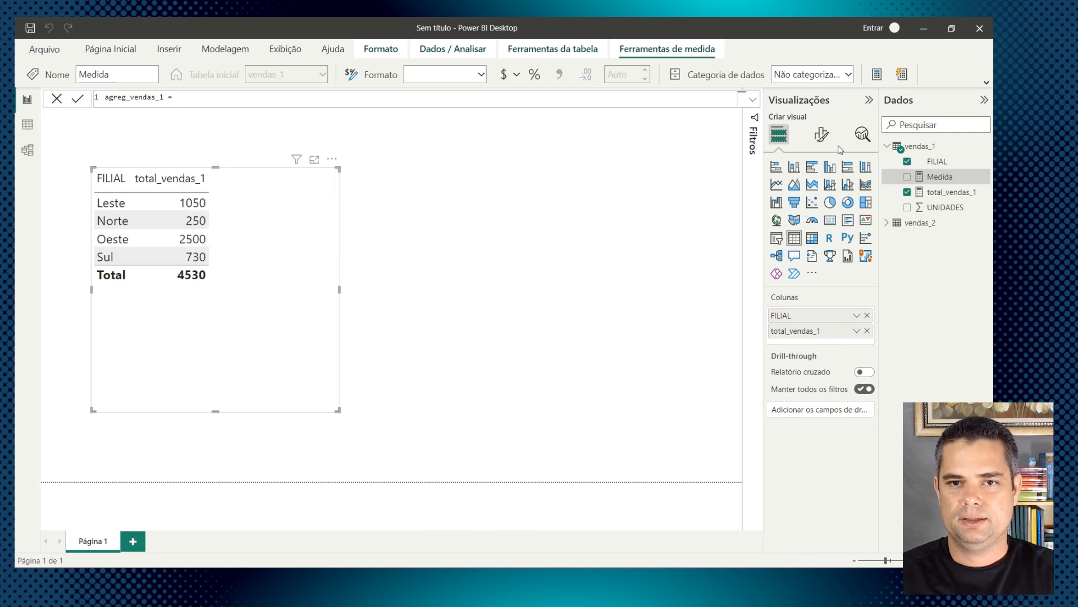
text(sum)
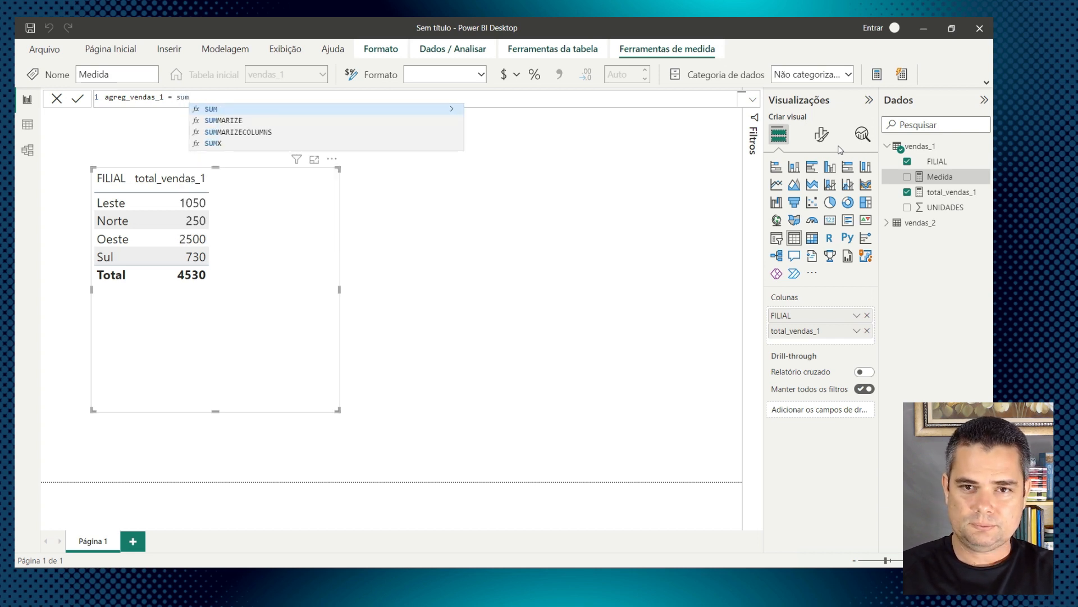
key(BackSpace)
key(BackSpace)
key(BackSpace)
text(calculate()
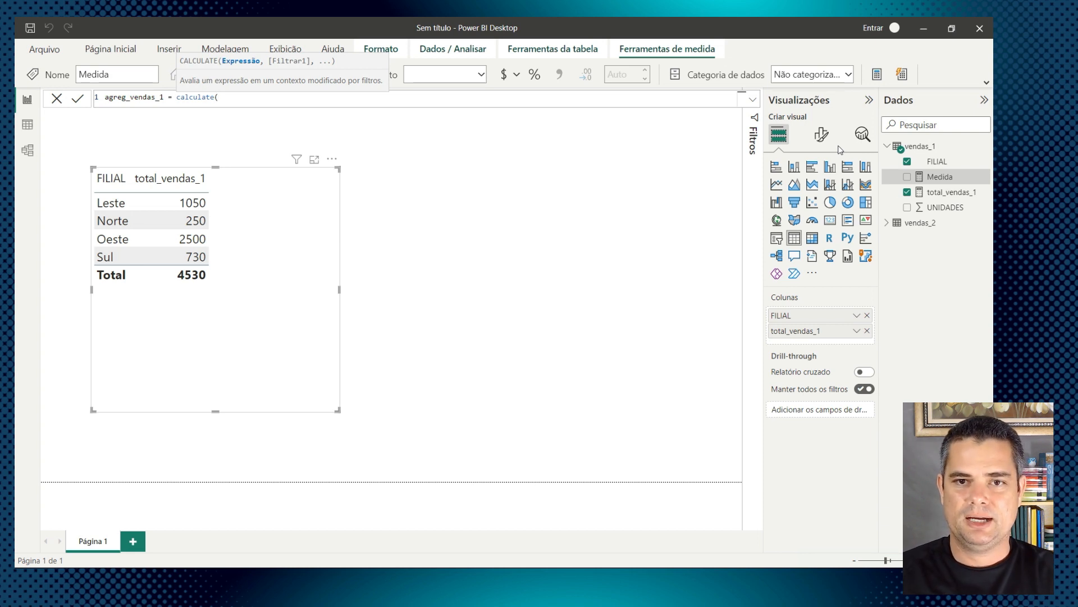
Step: Enter SUM of vendas_1[UNIDADES] as the expression argument of CALCULATE
text(sum)
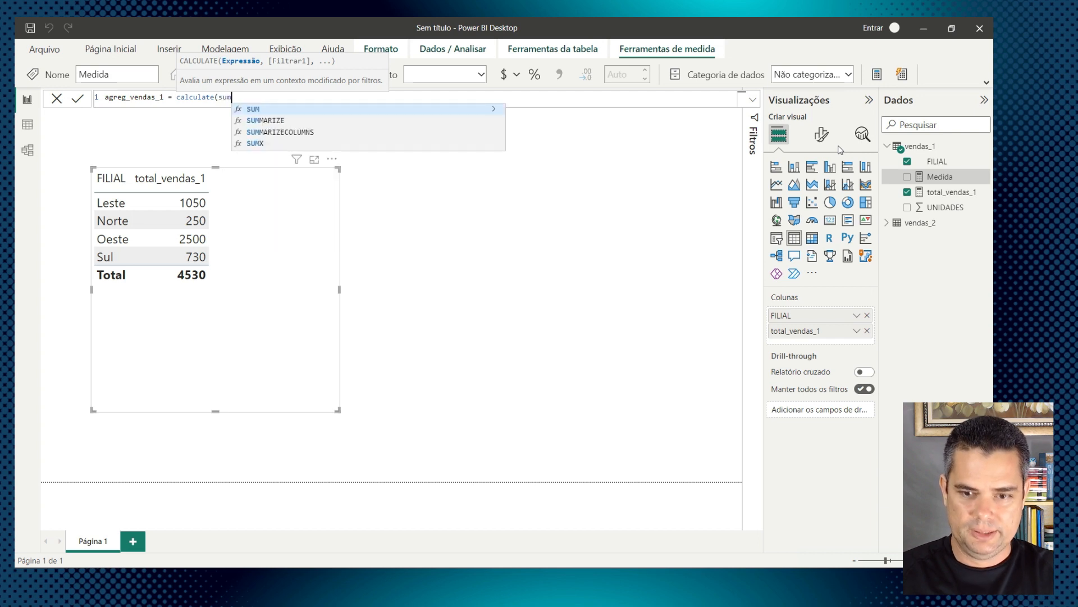
text(()
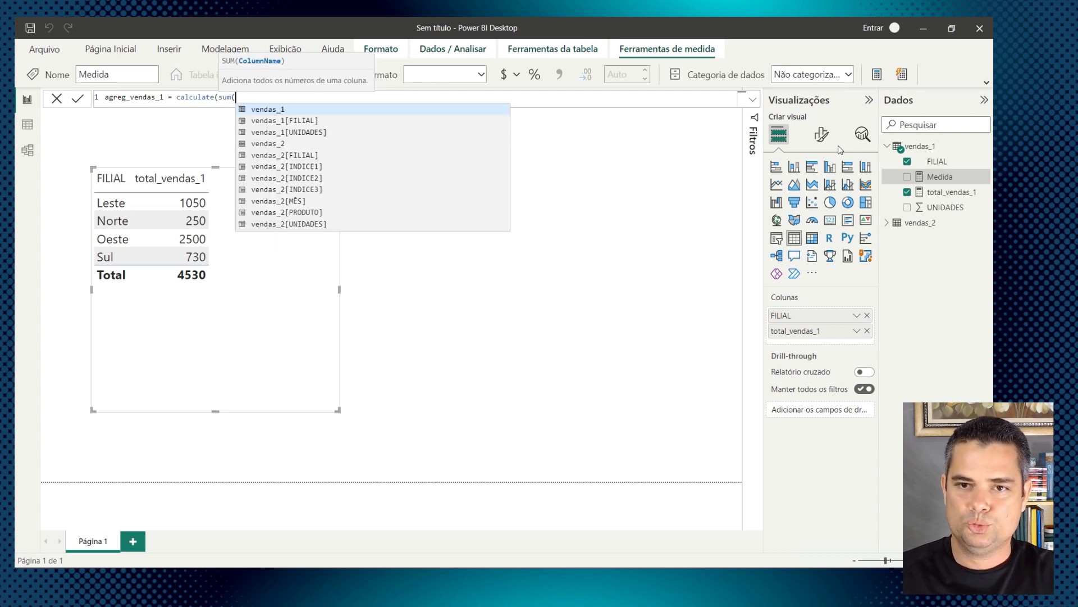
key(Down)
key(Down)
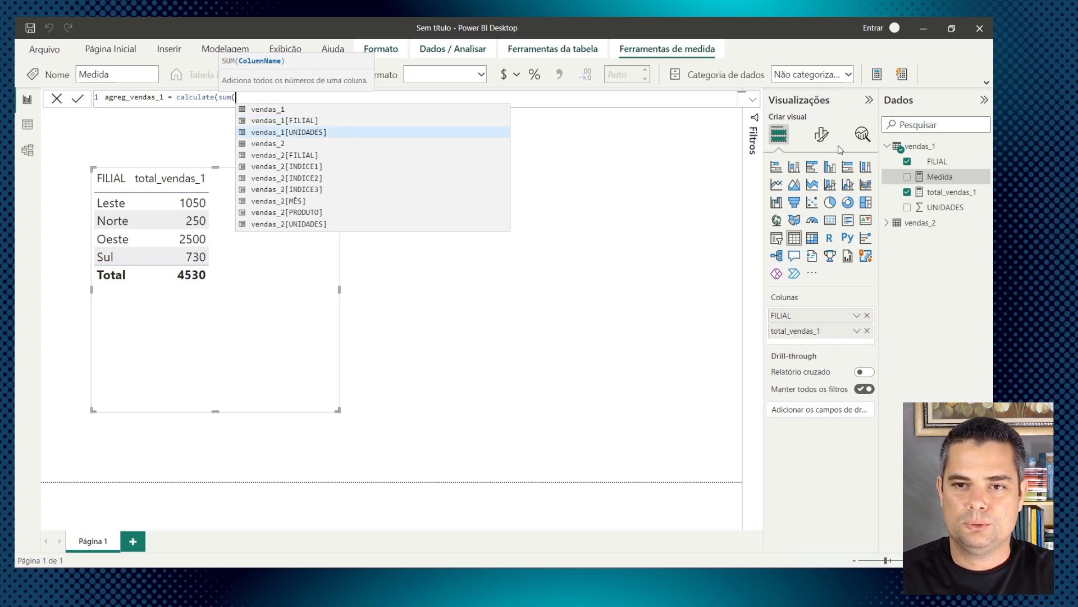
key(Tab)
text())
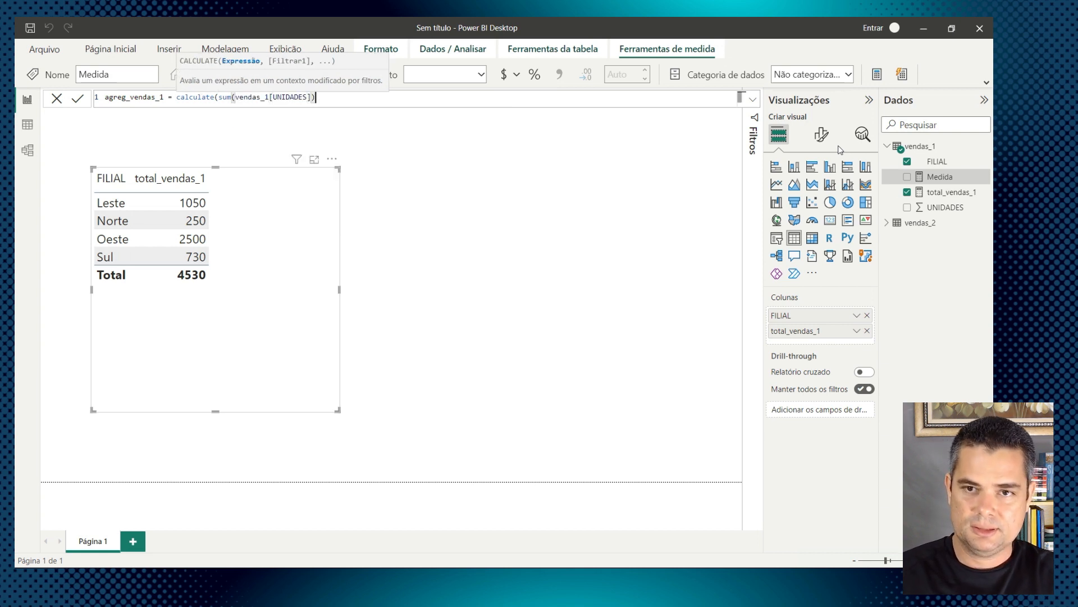
Step: Add ALL(vendas_1) as the filter argument of CALCULATE and commit the agreg_vendas_1 formula
text(, )
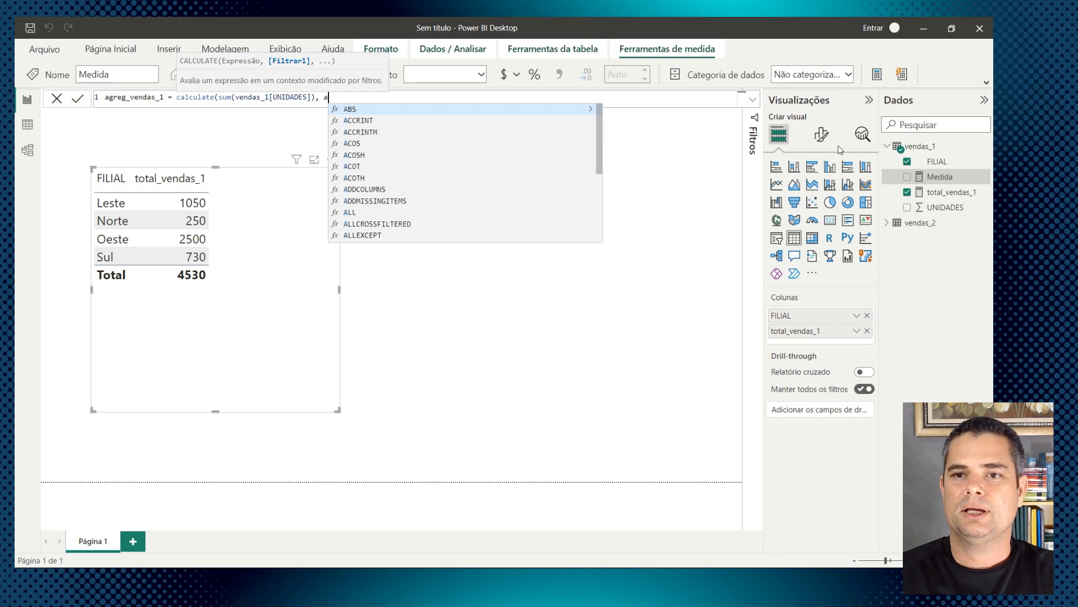
text(all)
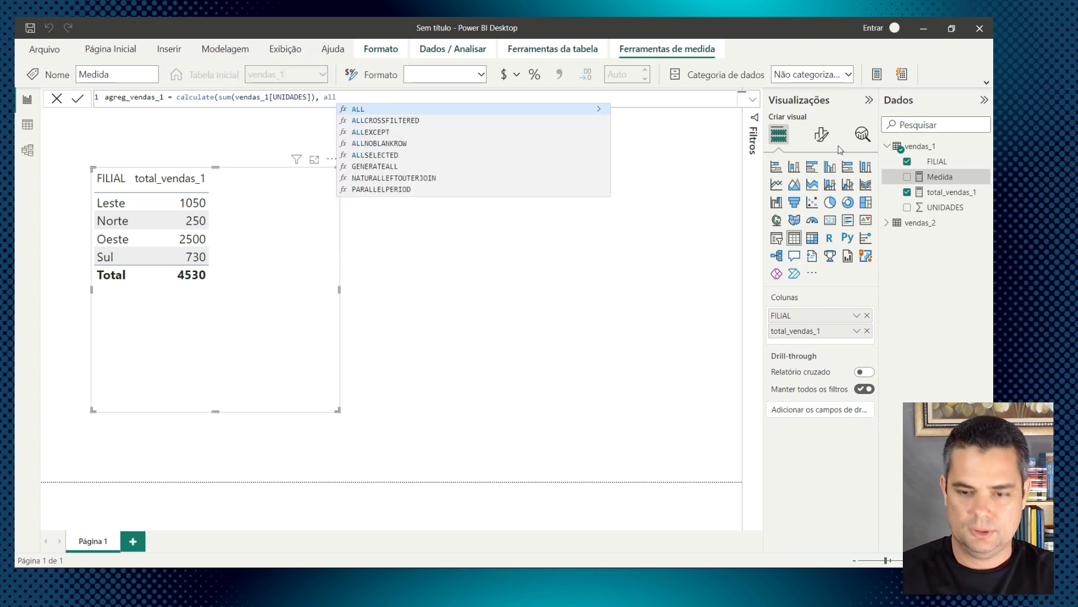
text(()
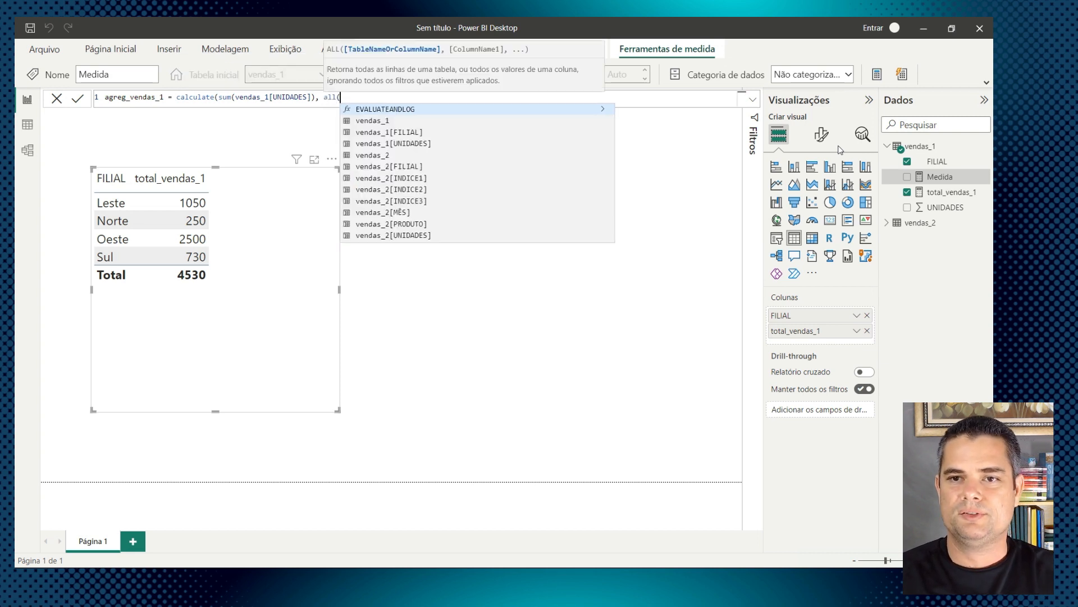
key(Down)
key(Tab)
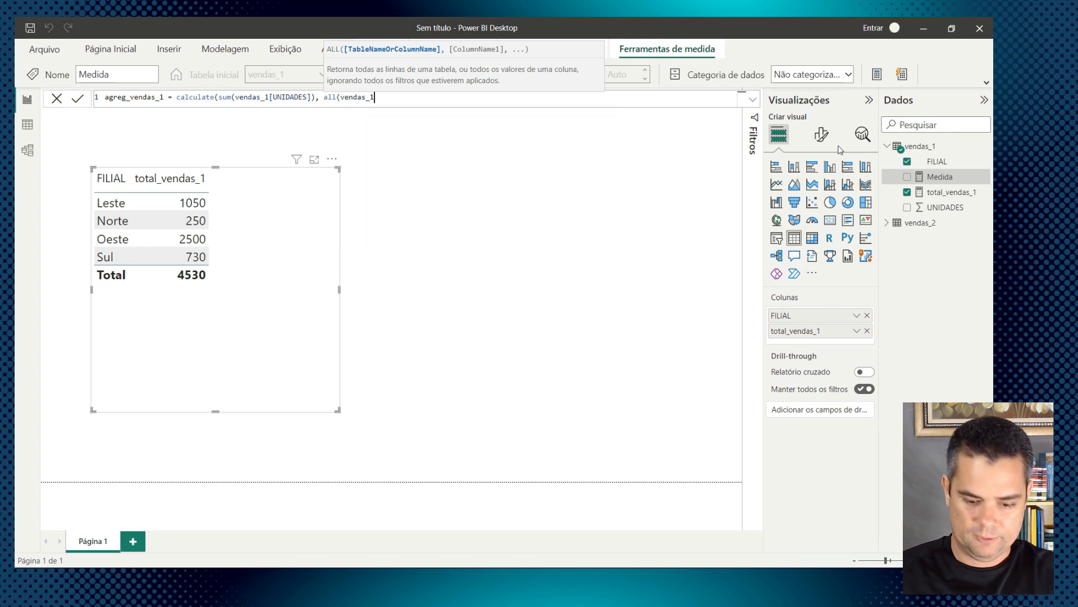
text()))
key(Return)
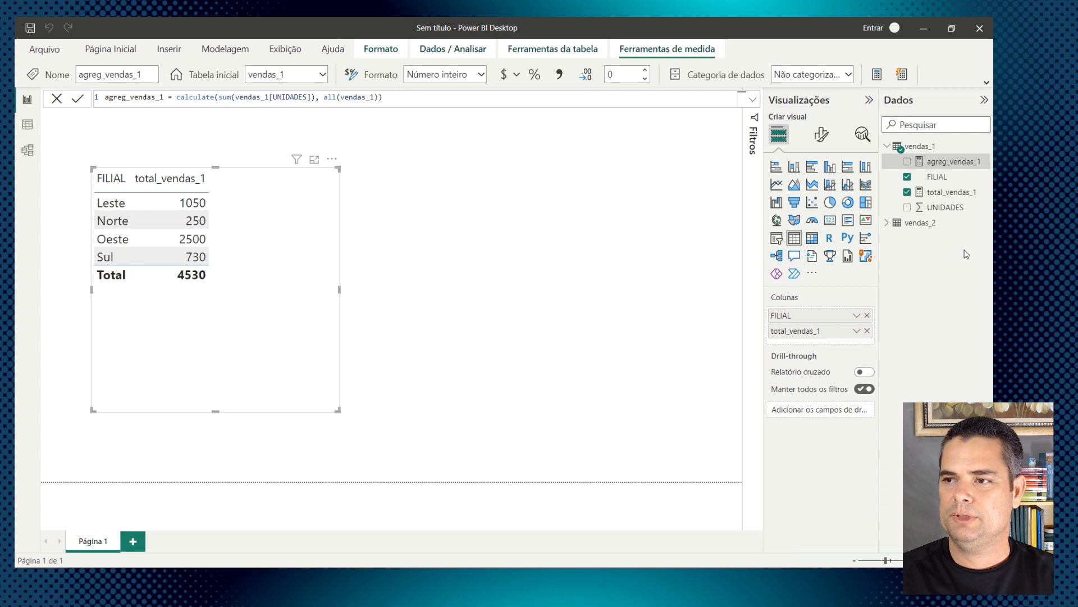
Step: Add agreg_vendas_1 as the last column of the table visual and check it against the vendas_1 rows in the data view
drag(947, 163, 819, 337)
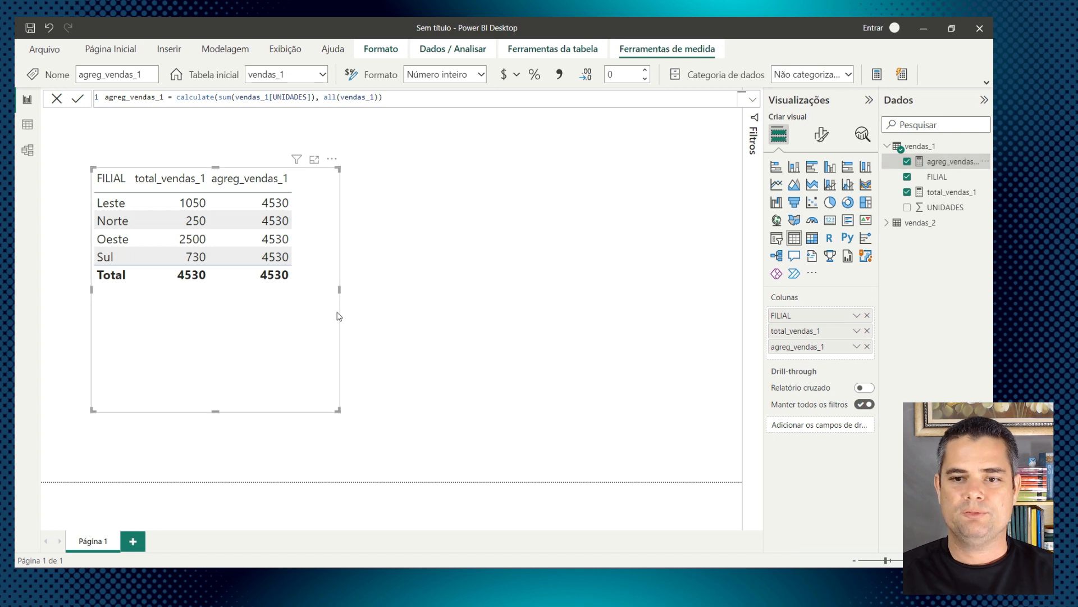
drag(340, 290, 376, 293)
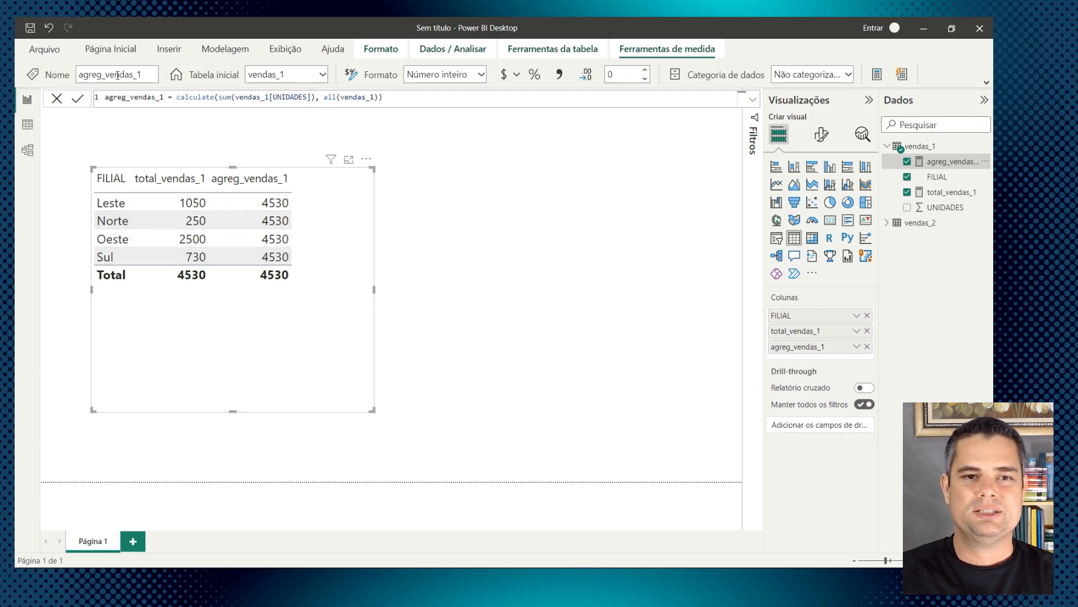
click(29, 130)
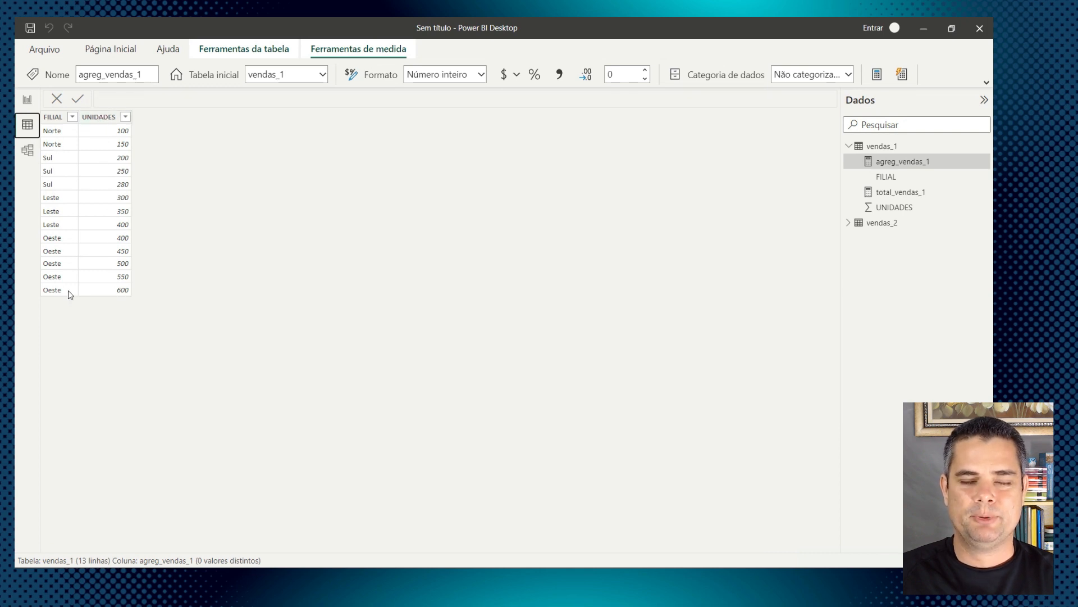
click(27, 100)
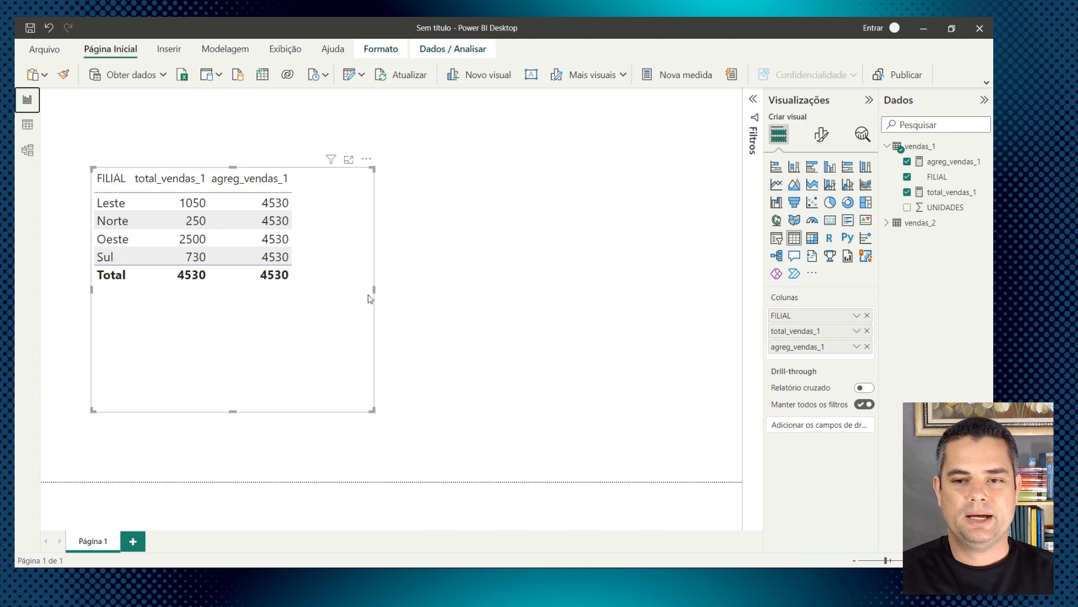
Step: Narrow the table visual so its frame fits closer around the three columns
drag(374, 292, 319, 289)
click(394, 284)
click(237, 337)
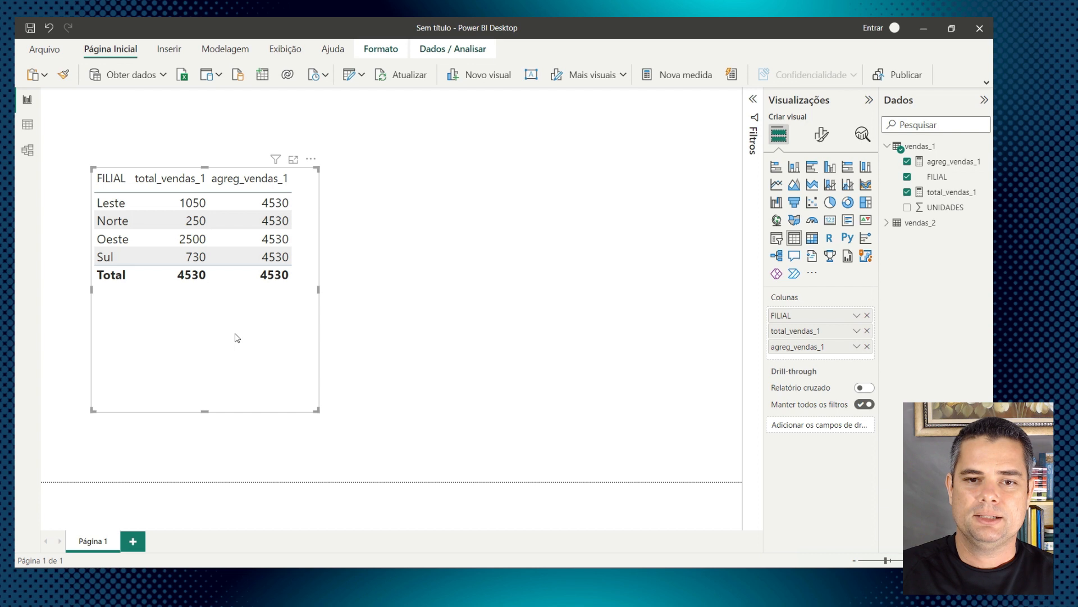
Step: Duplicate the table visual and place the copy beside the original on the page
click(399, 294)
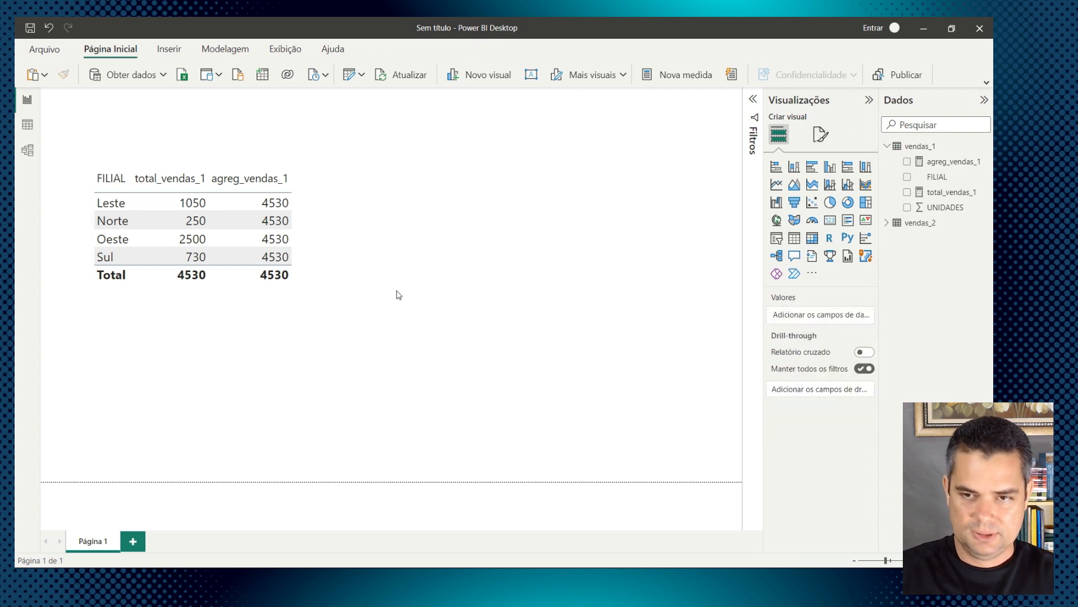
key(ctrl+a)
key(ctrl+c)
key(ctrl+v)
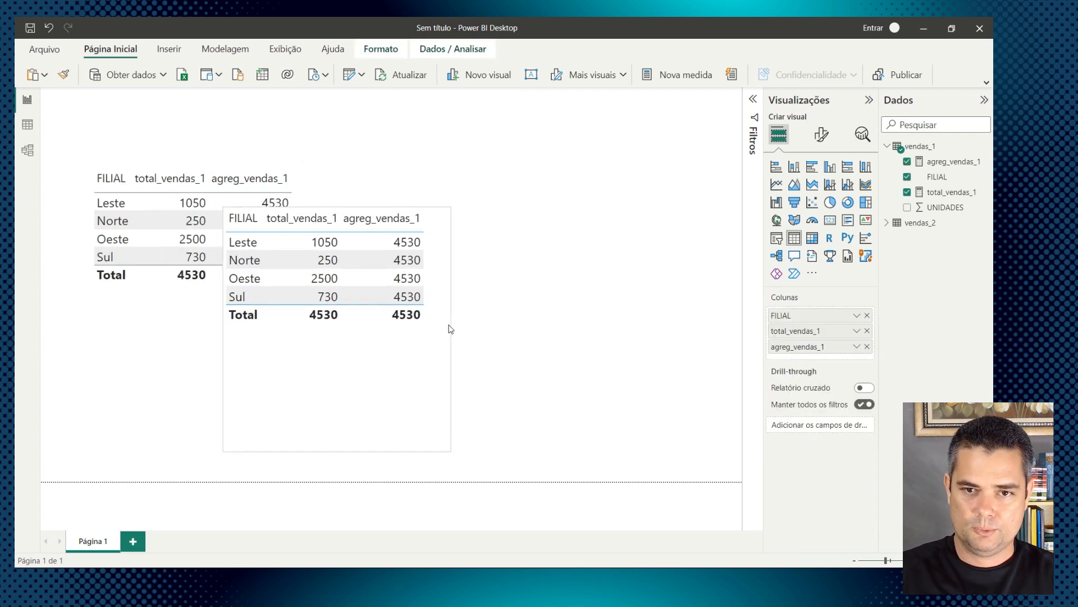
drag(560, 263, 583, 285)
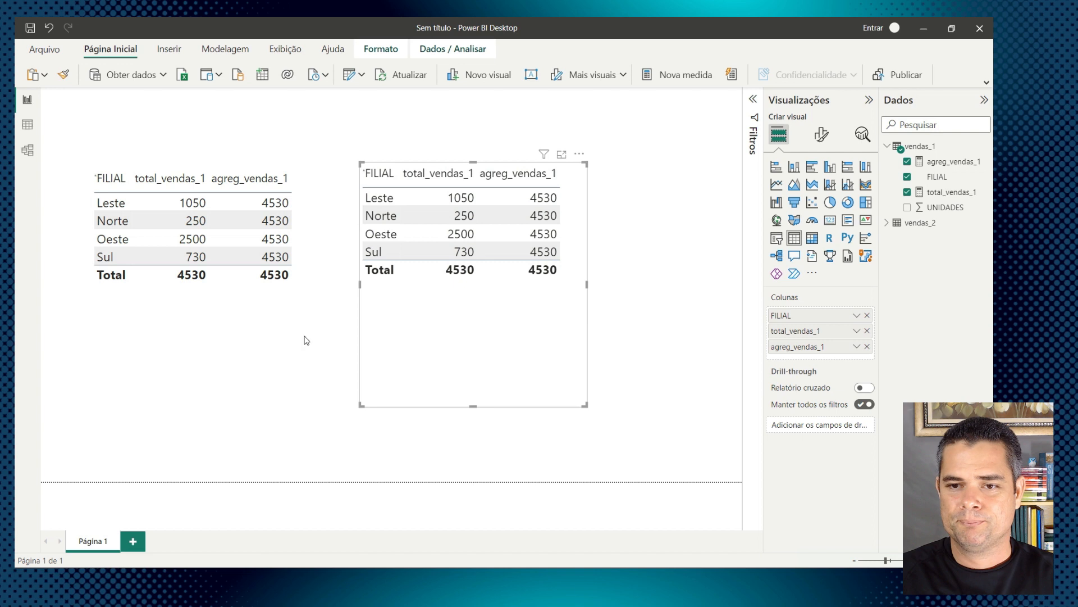
Step: Review the FILIAL and UNIDADES rows of vendas_1 in the data view and return to the report
click(269, 337)
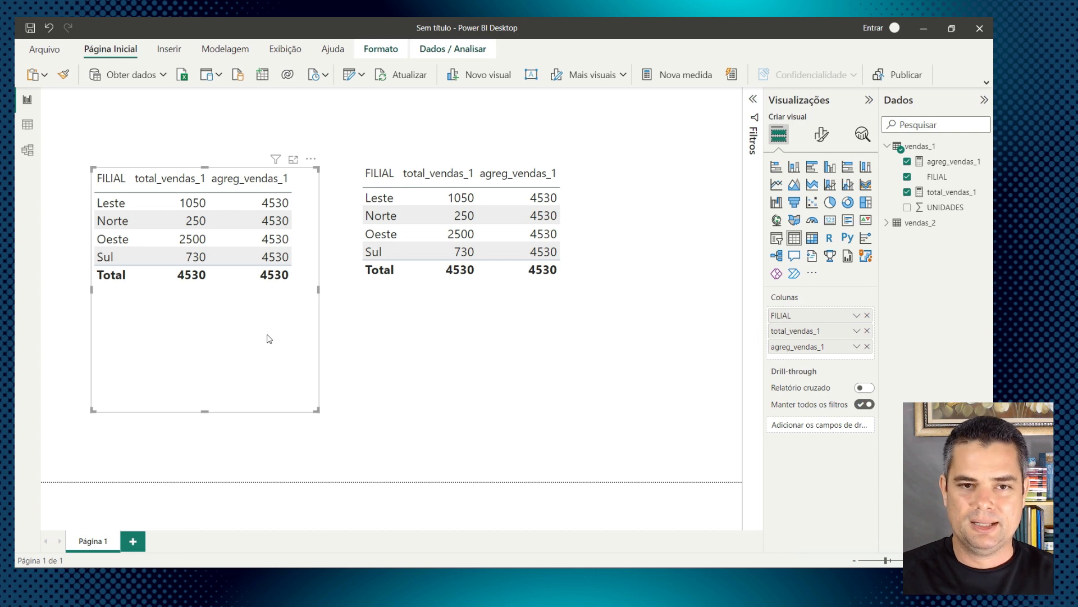
click(27, 127)
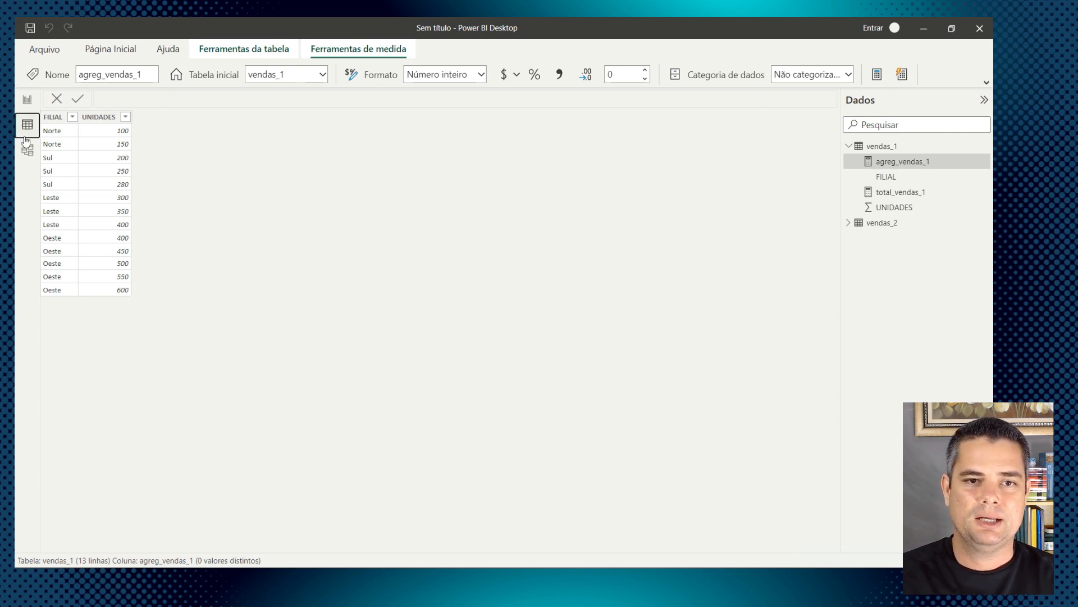
click(27, 99)
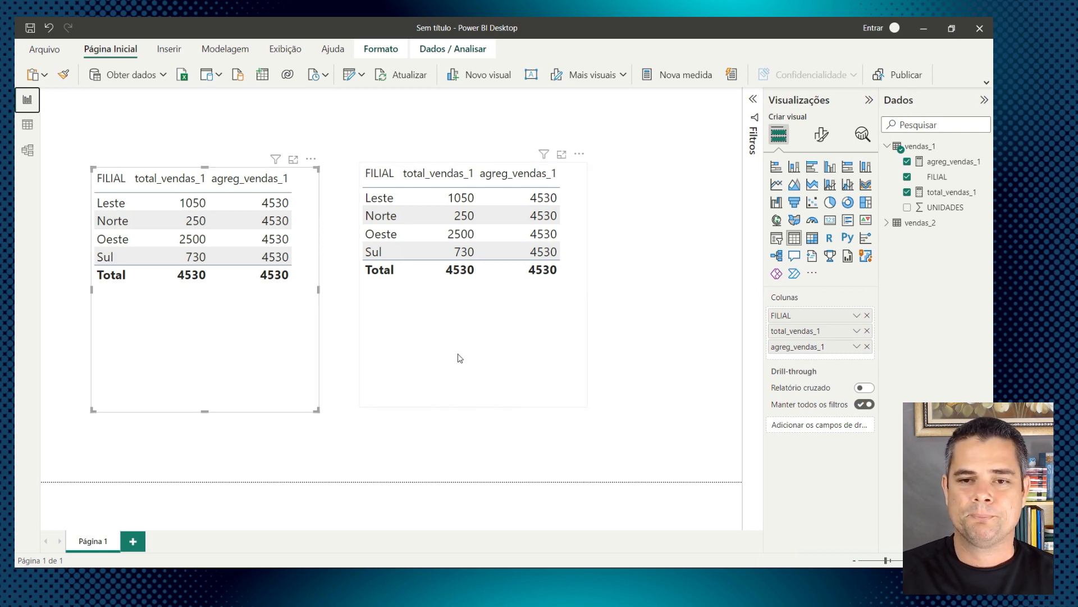
Step: Filter the original table visual by FILIAL to show only Norte and Sul using basic filtering
click(240, 341)
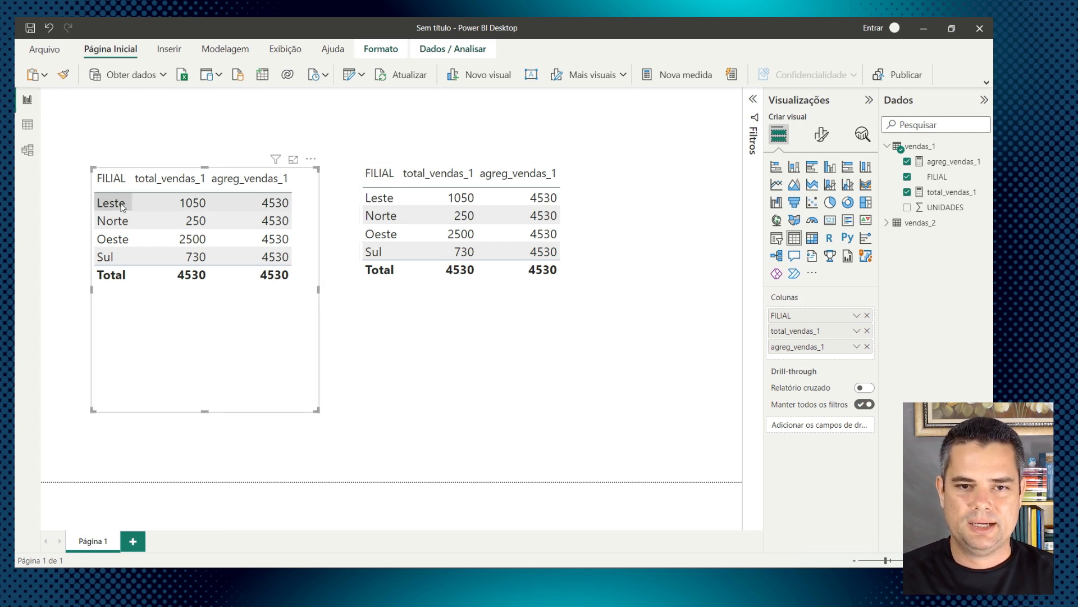
click(753, 113)
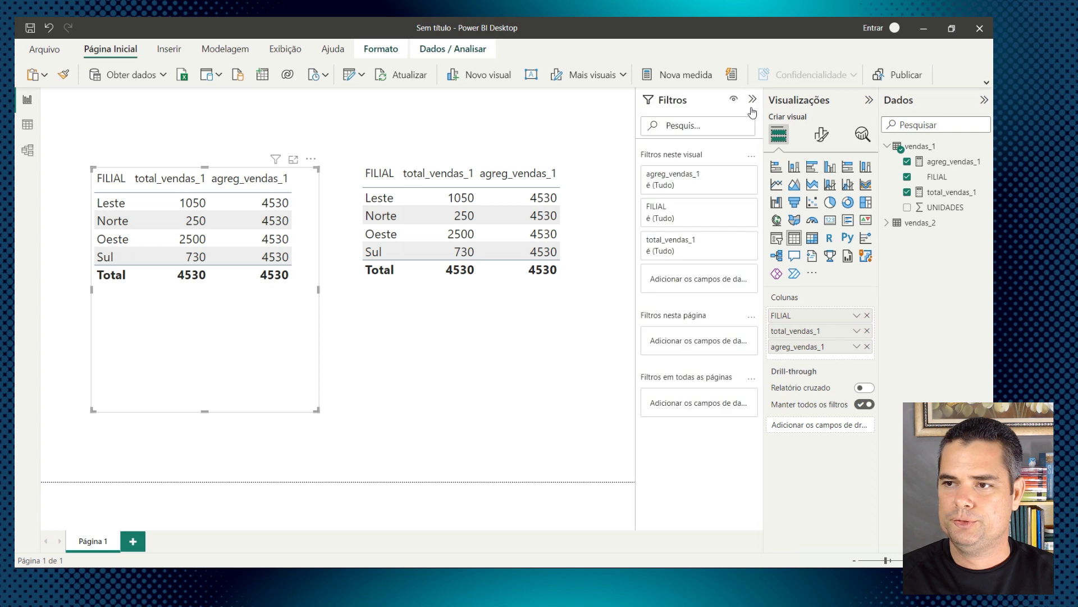
click(731, 209)
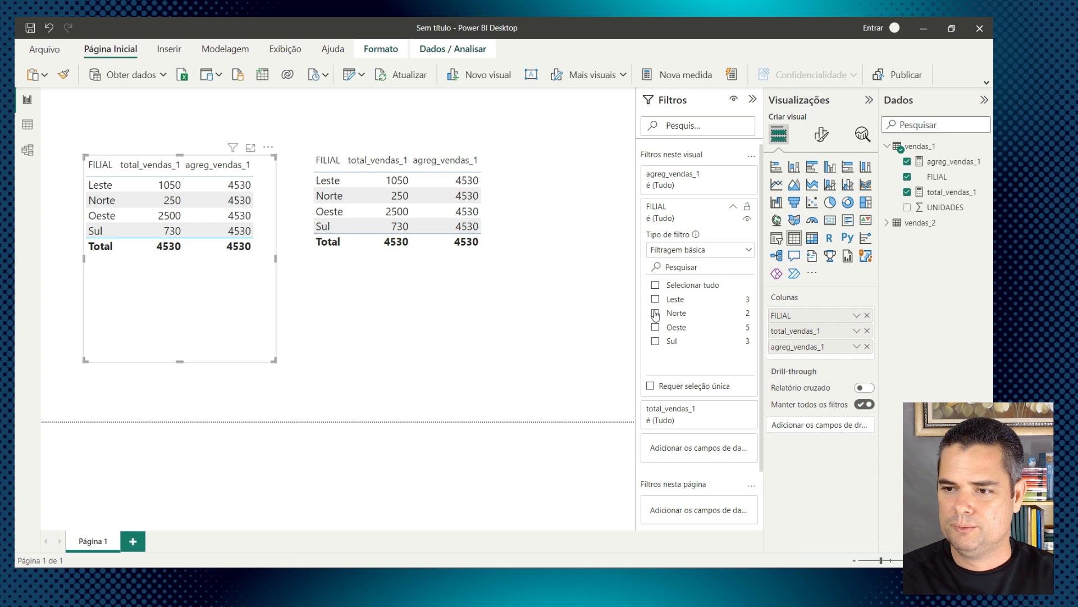
click(655, 313)
click(654, 341)
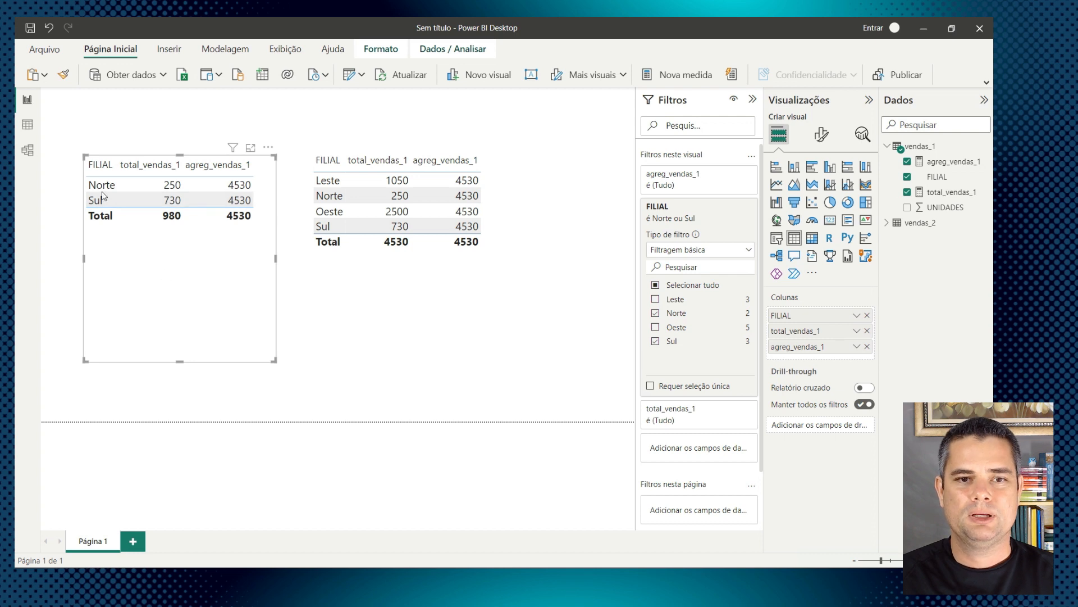
Step: Expand the ribbon to its full layout and compare the filtered table visual with the vendas_1 rows in the data view
click(27, 124)
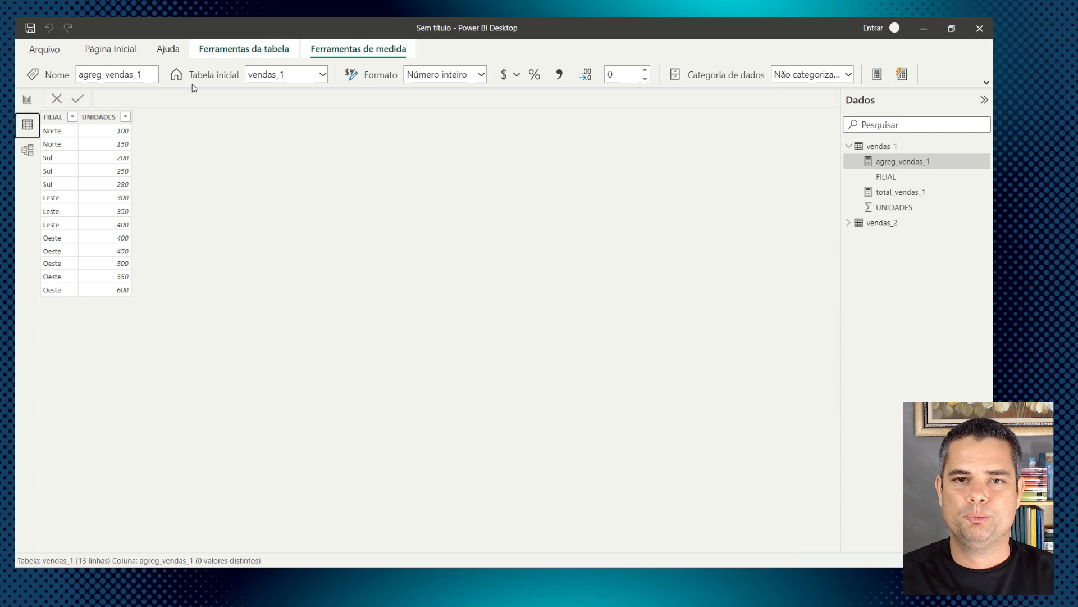
click(98, 49)
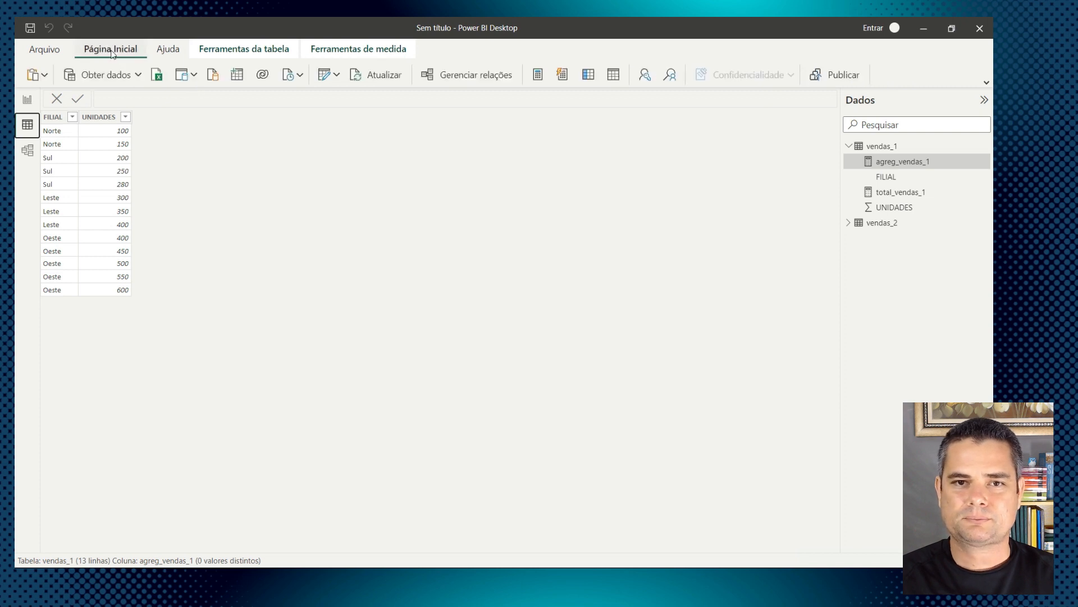
click(986, 82)
click(428, 90)
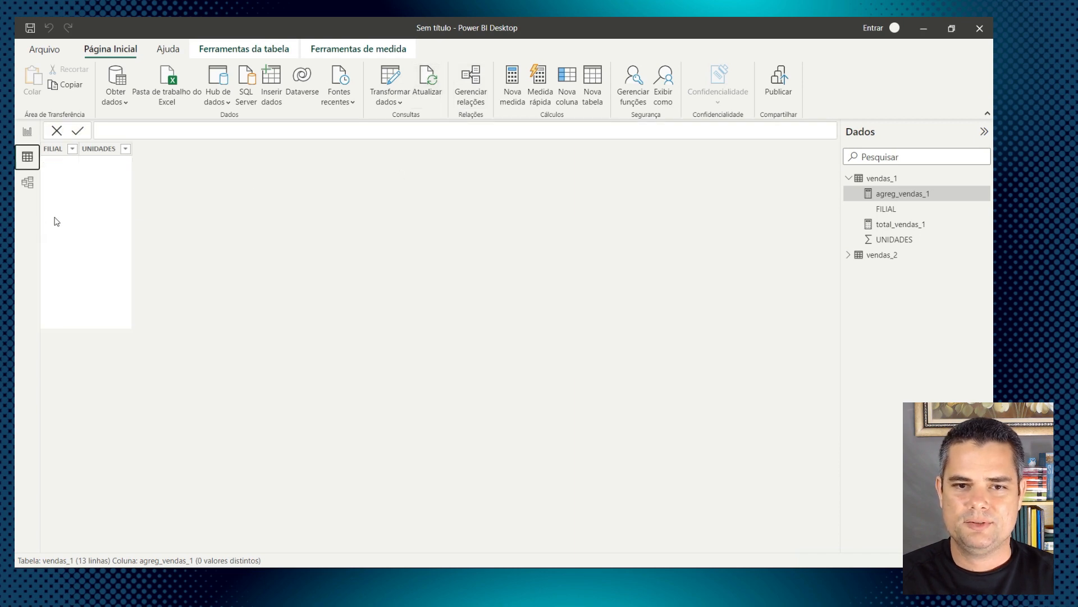
click(27, 131)
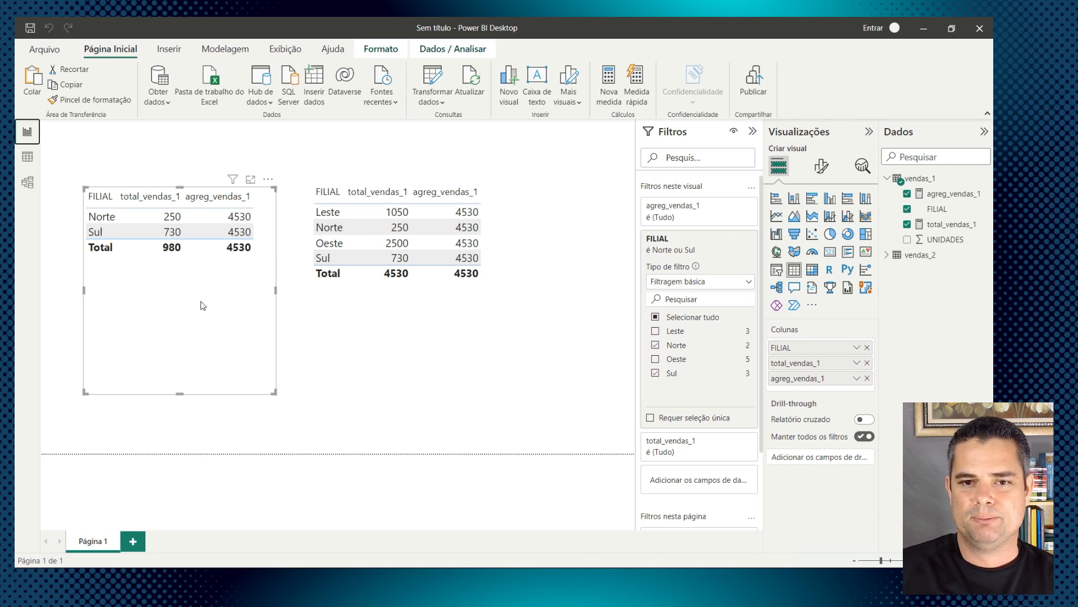
click(34, 164)
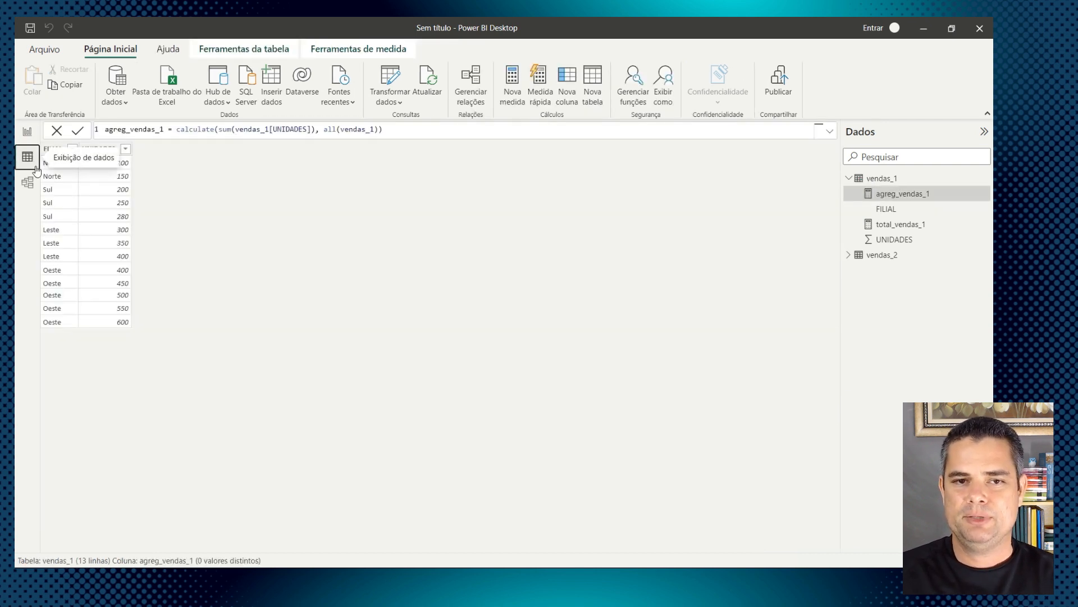
Step: Return to the report and clear the FILIAL filter from the original table visual
click(27, 131)
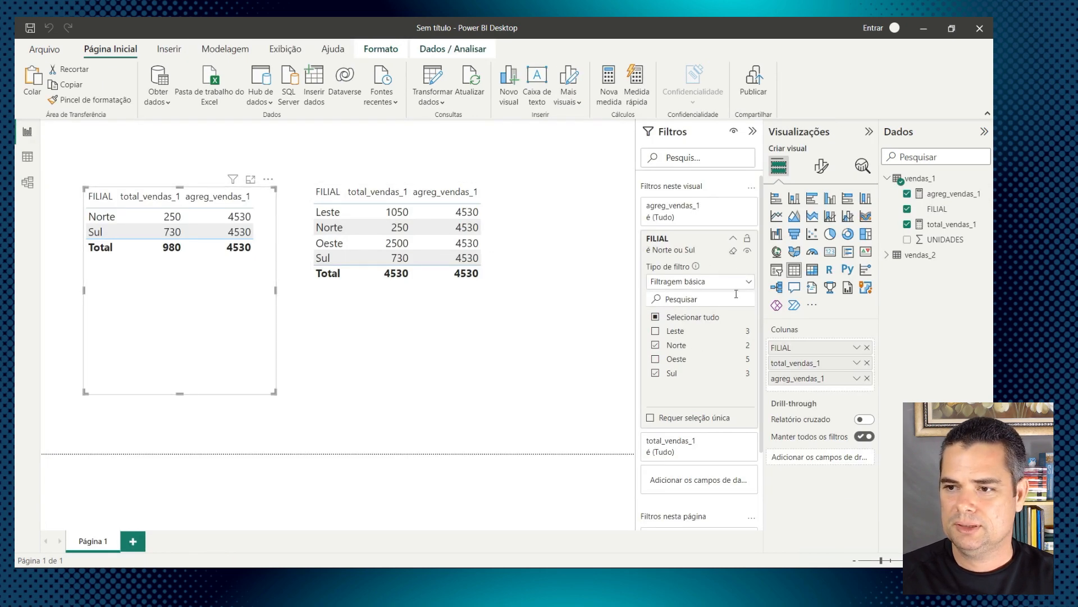
click(733, 253)
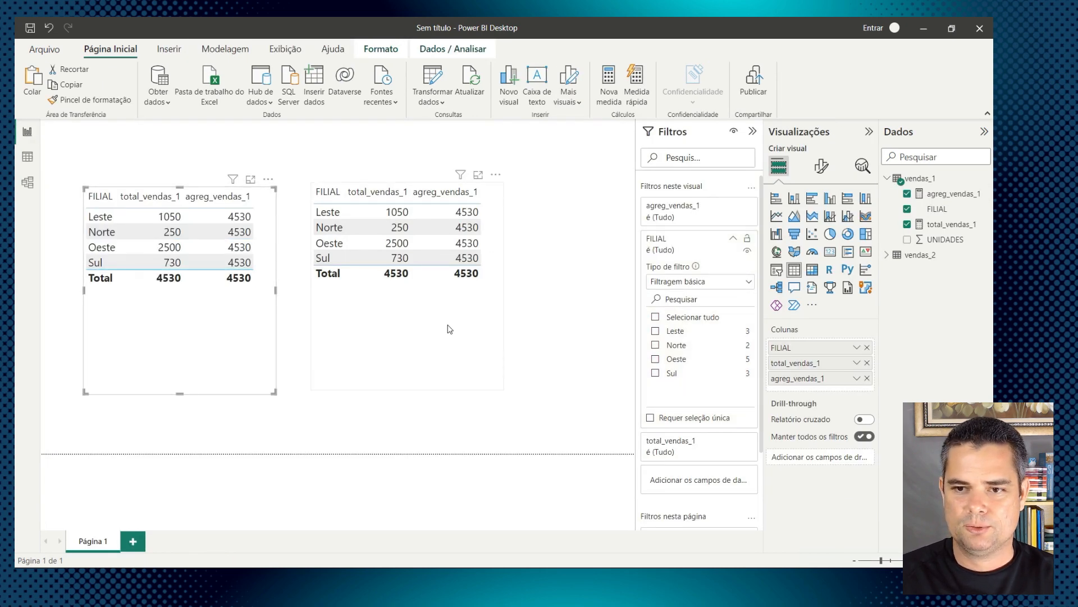
click(541, 302)
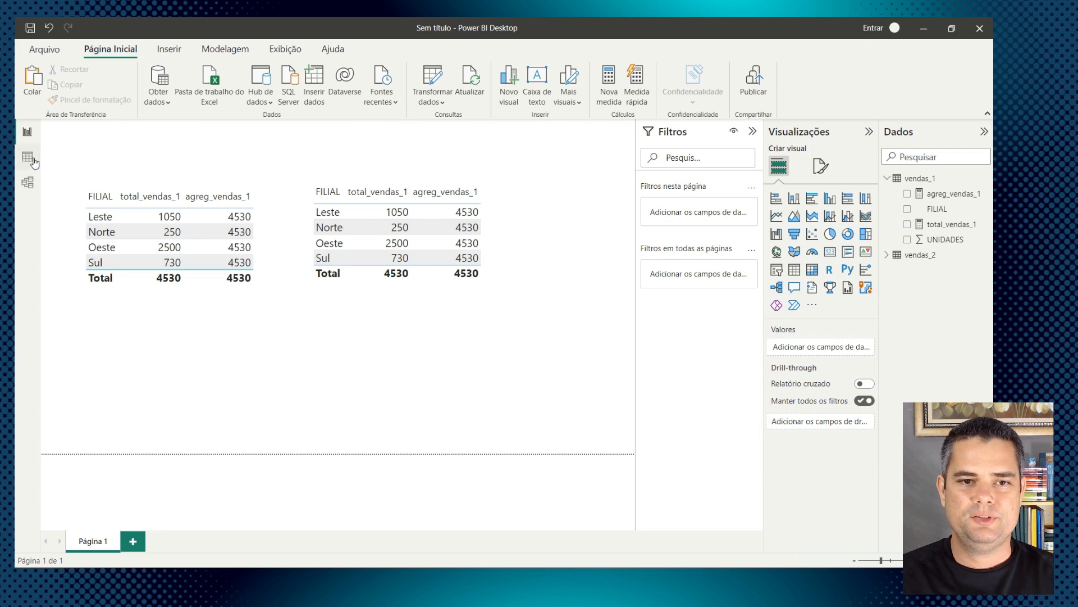
Step: Filter the FILIAL column of the vendas_1 query in Power Query to only Leste and Oeste, and apply the change to the model
click(32, 160)
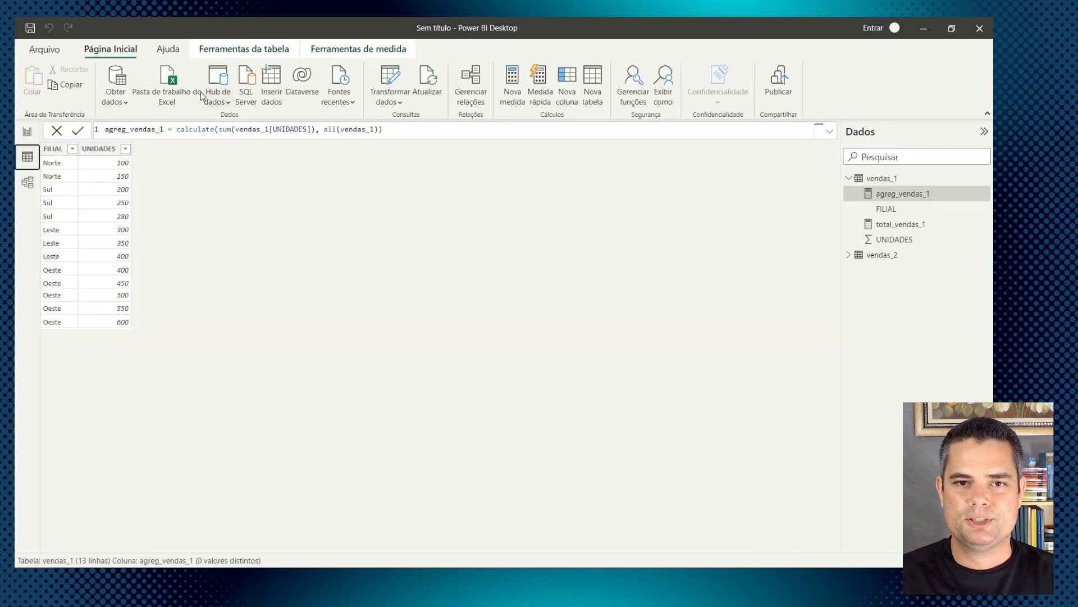
click(396, 89)
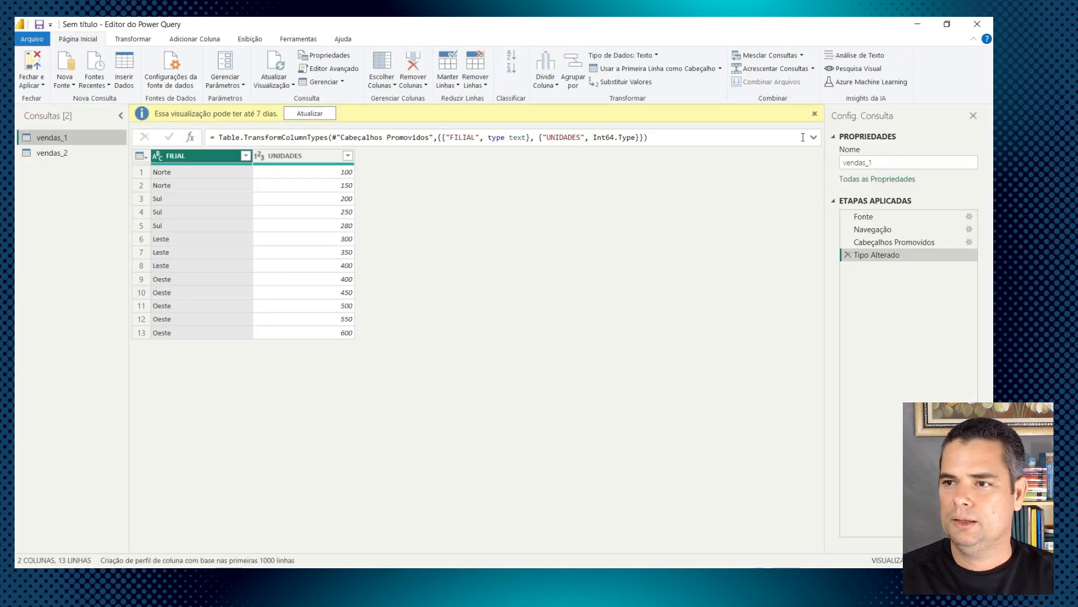
click(814, 114)
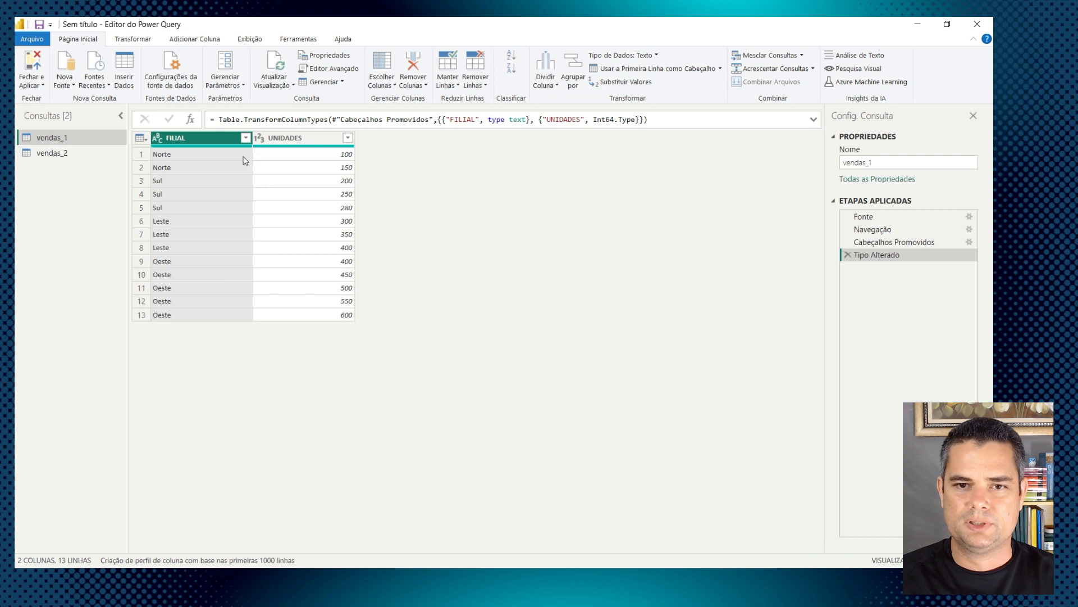
click(245, 138)
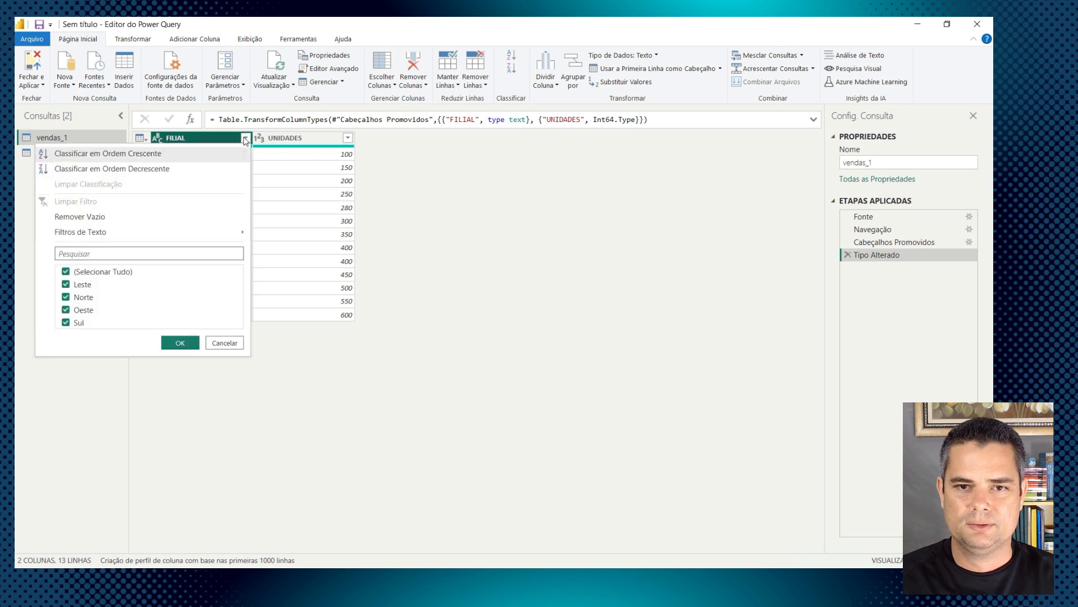
click(65, 271)
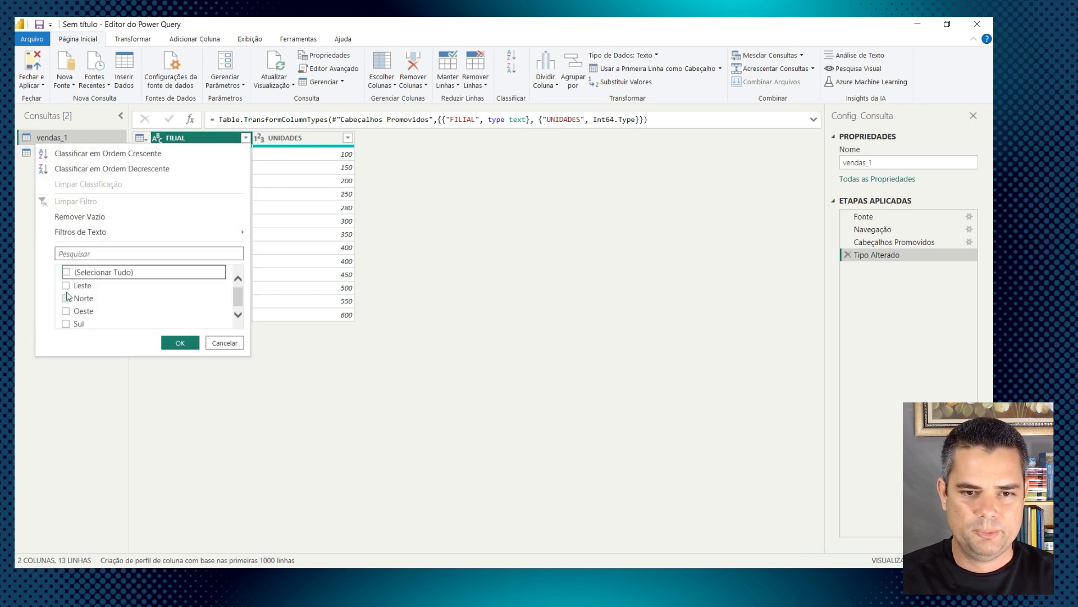
click(66, 284)
click(66, 311)
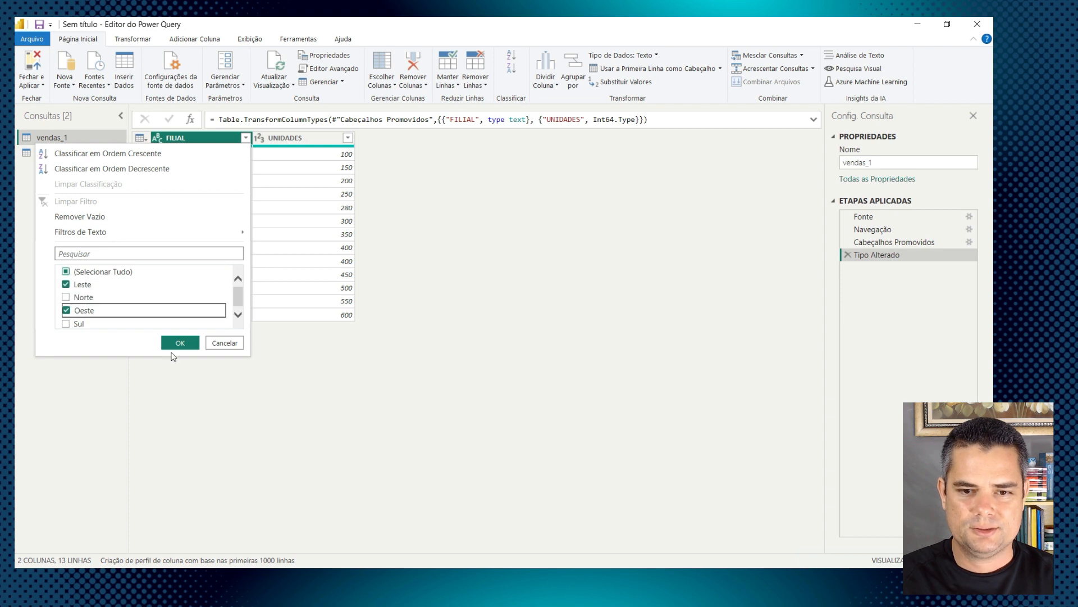
click(178, 344)
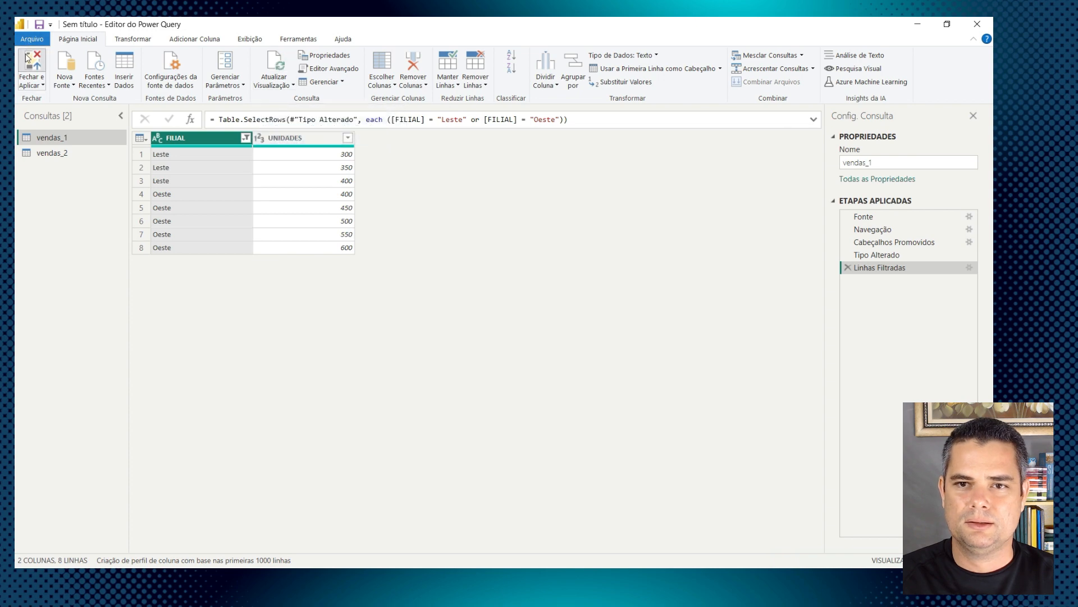
click(28, 56)
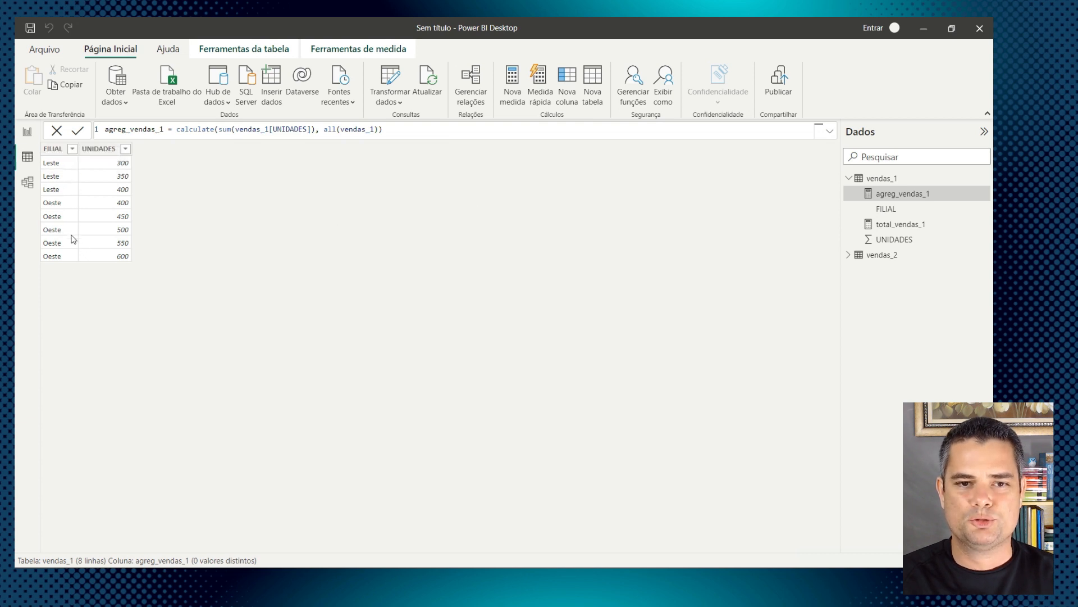
Step: Compare both measures in the report's table visuals with the filtered vendas_1 rows in the data view
click(28, 133)
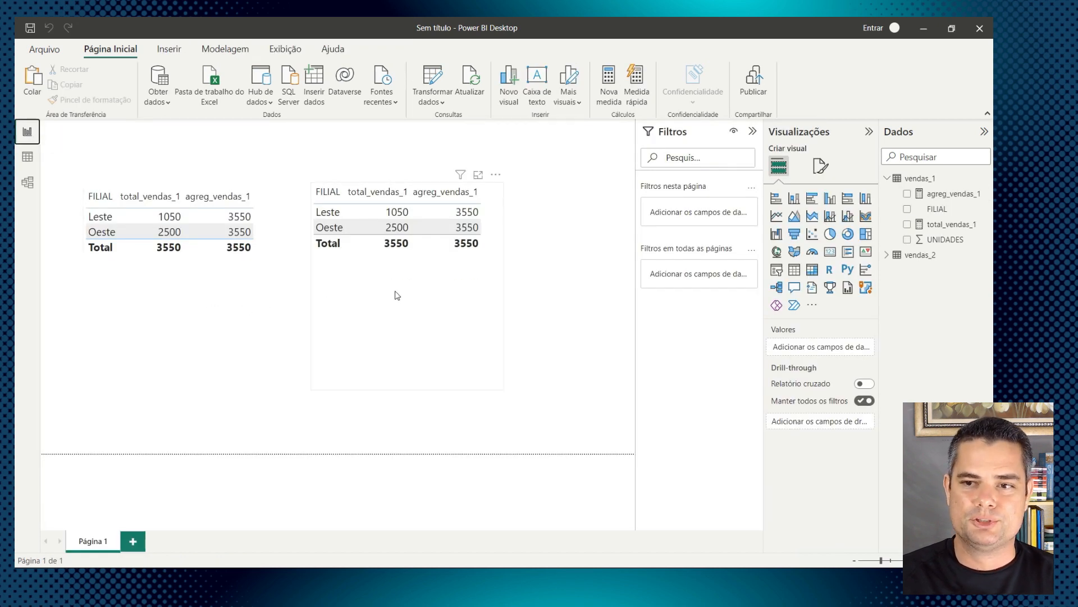
click(111, 291)
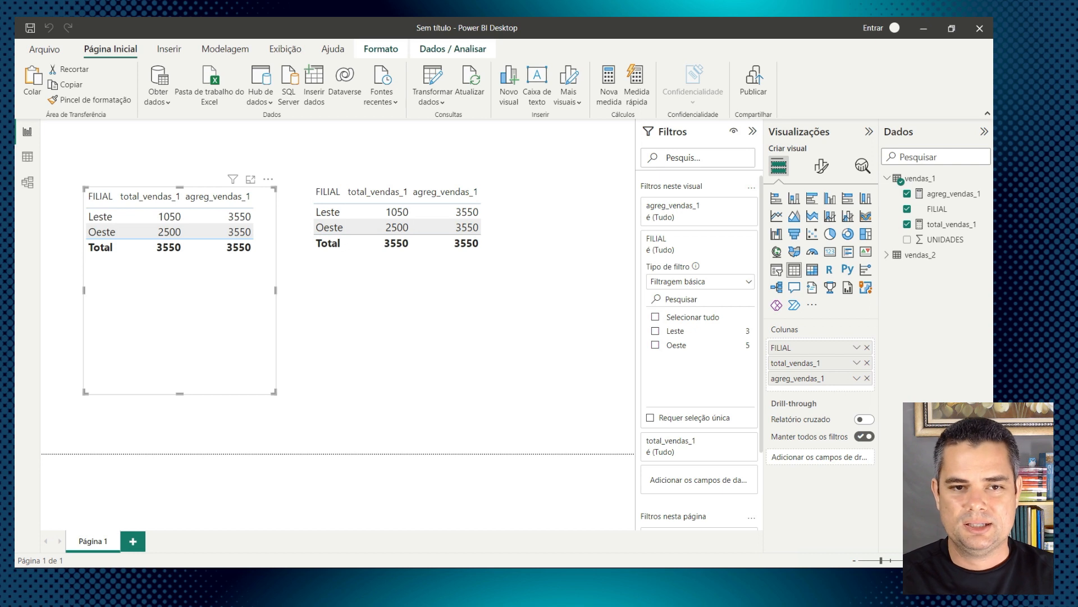
click(27, 157)
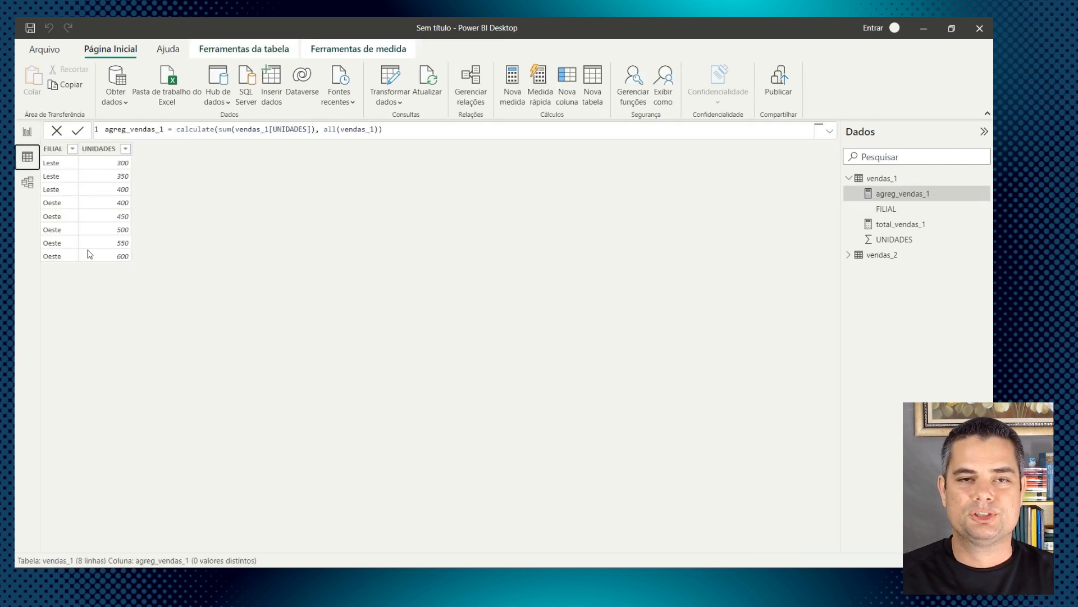
click(27, 132)
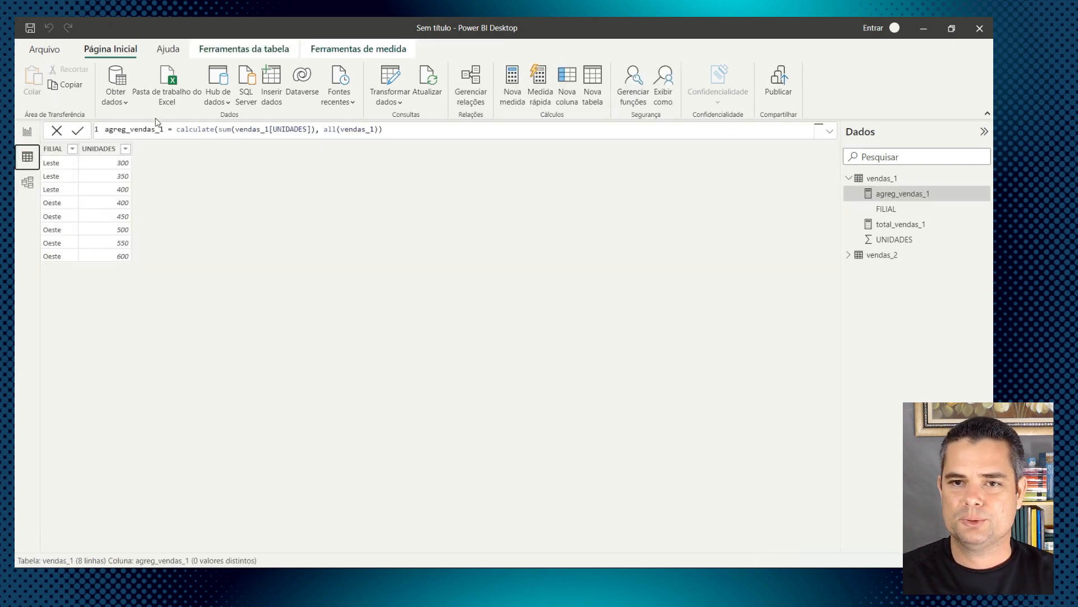
Step: Delete the Linhas Filtradas step from the vendas_1 query, apply the change, and return to the report
click(390, 81)
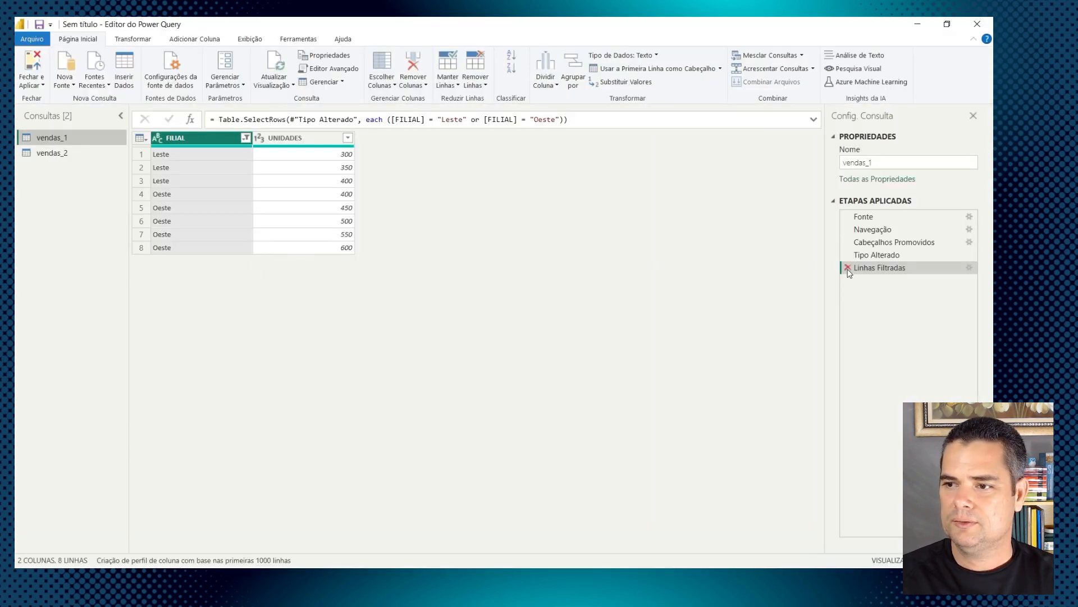
click(848, 268)
click(35, 68)
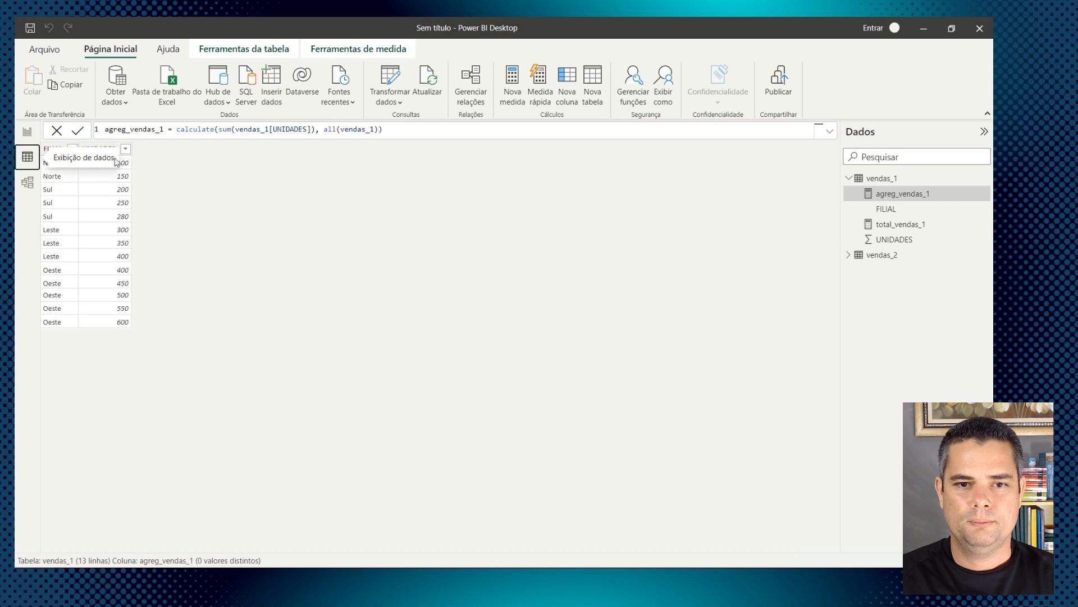
click(34, 135)
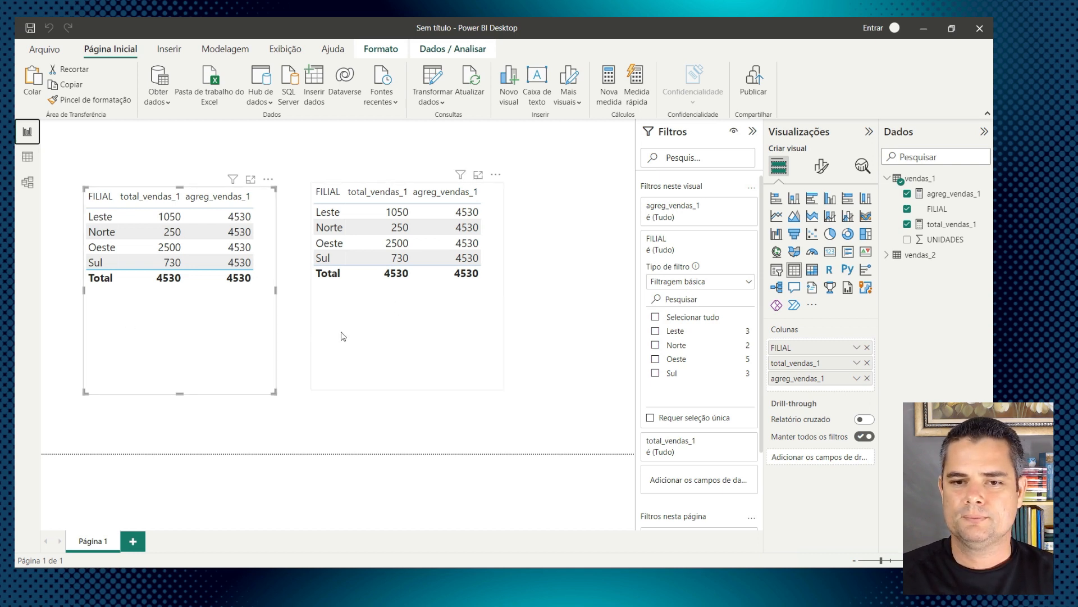
Step: Collapse the filters area and remove the agreg_vendas_1 measure from both table visuals
click(363, 309)
click(168, 322)
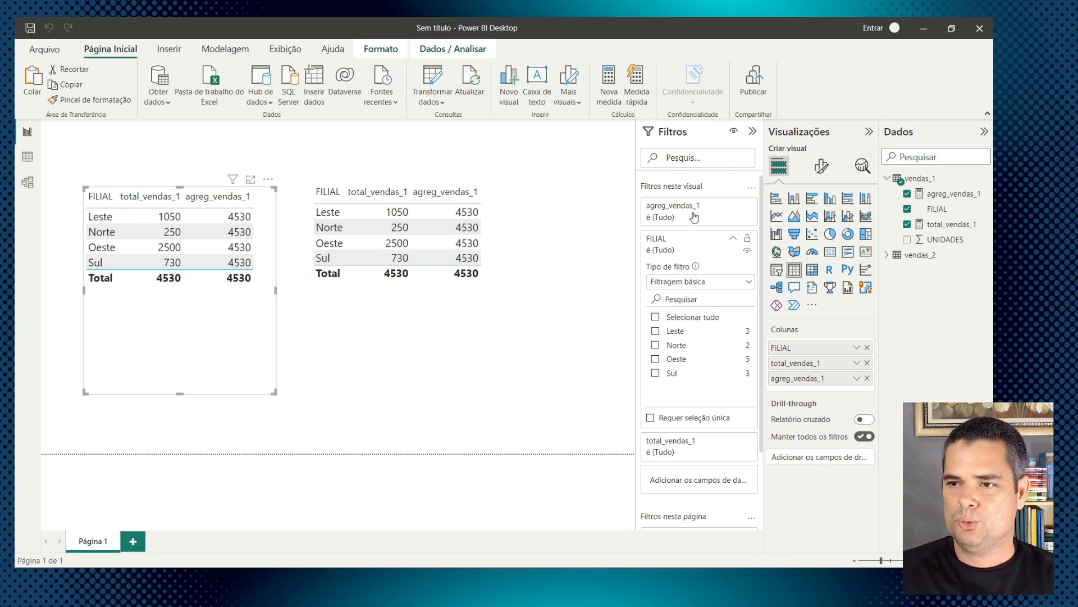
click(752, 131)
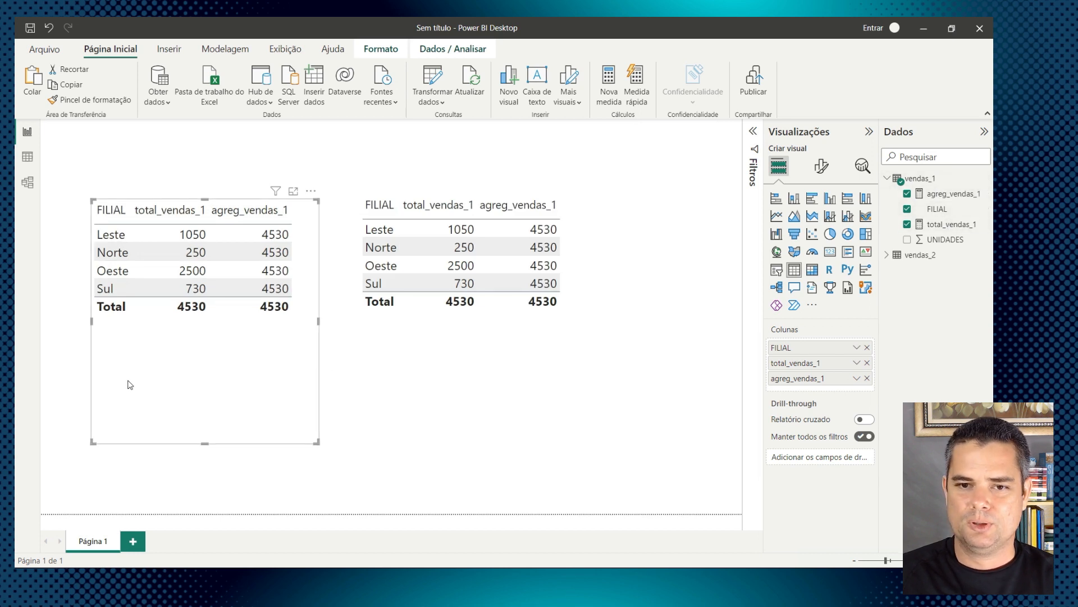
click(907, 194)
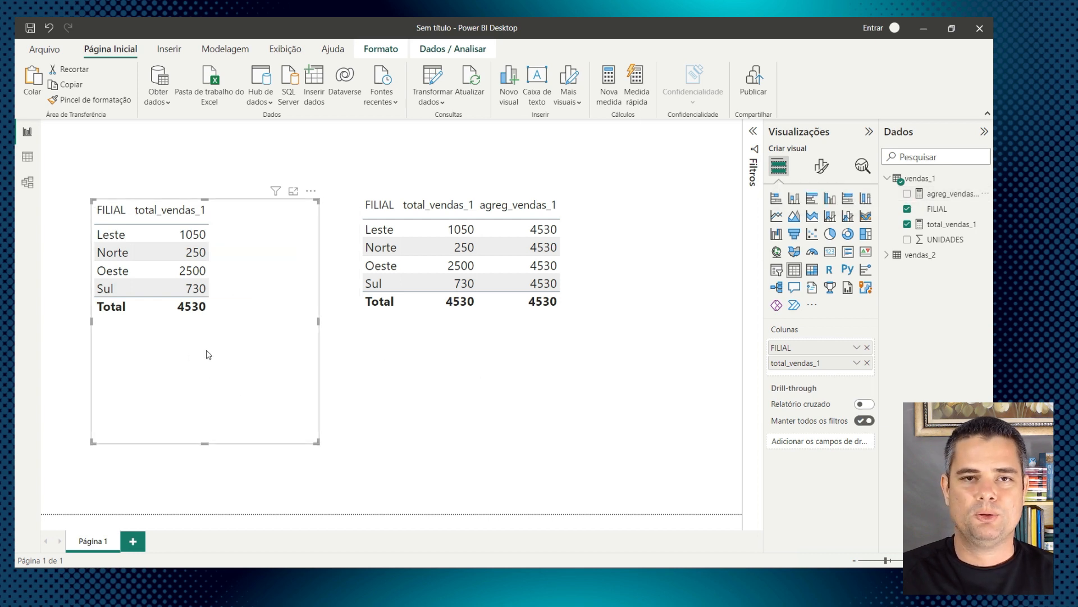
click(497, 323)
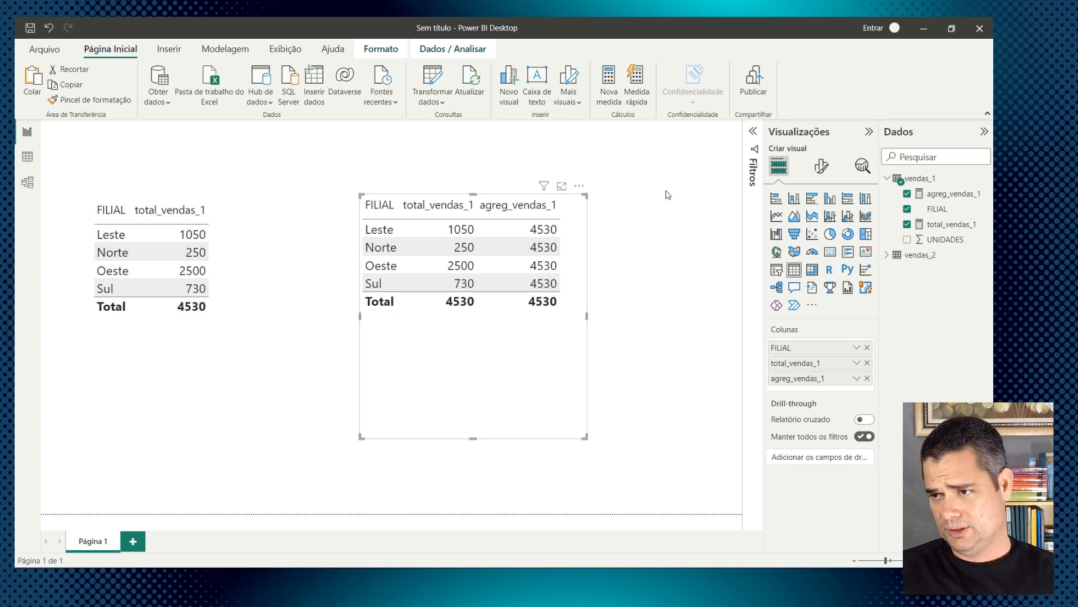
click(908, 193)
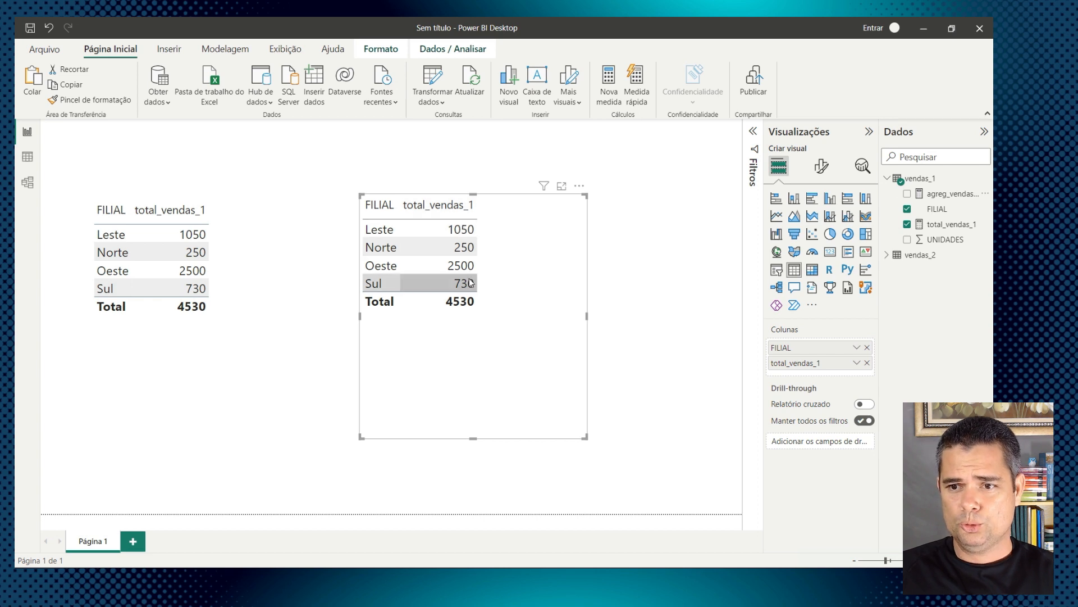
Step: Check the vendas_1 rows in the data view, and replace total_vendas_1 with the UNIDADES column in the duplicated table visual
click(25, 159)
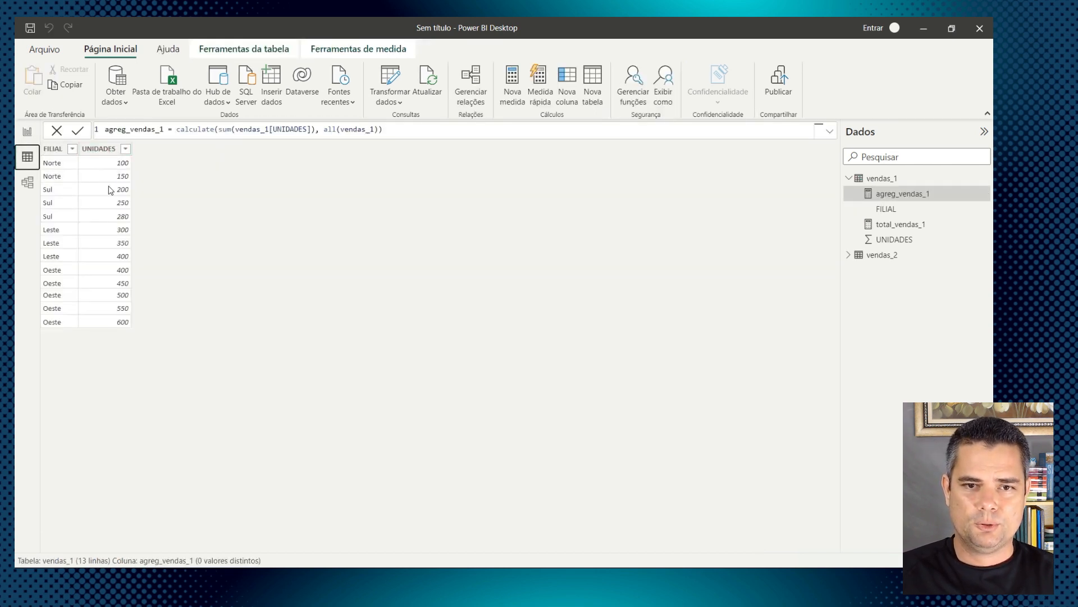
click(27, 133)
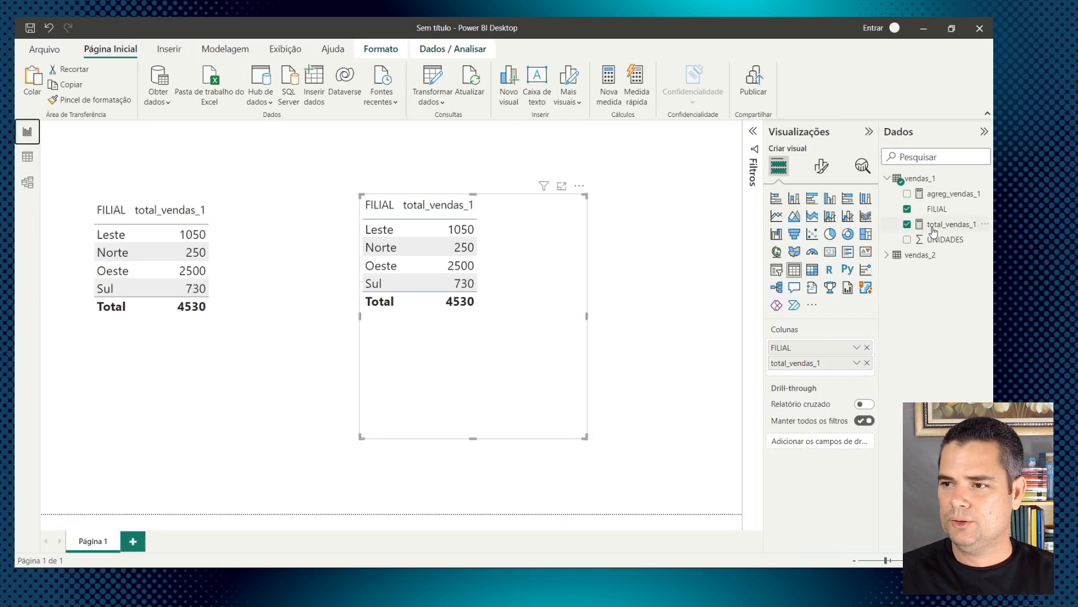
click(907, 224)
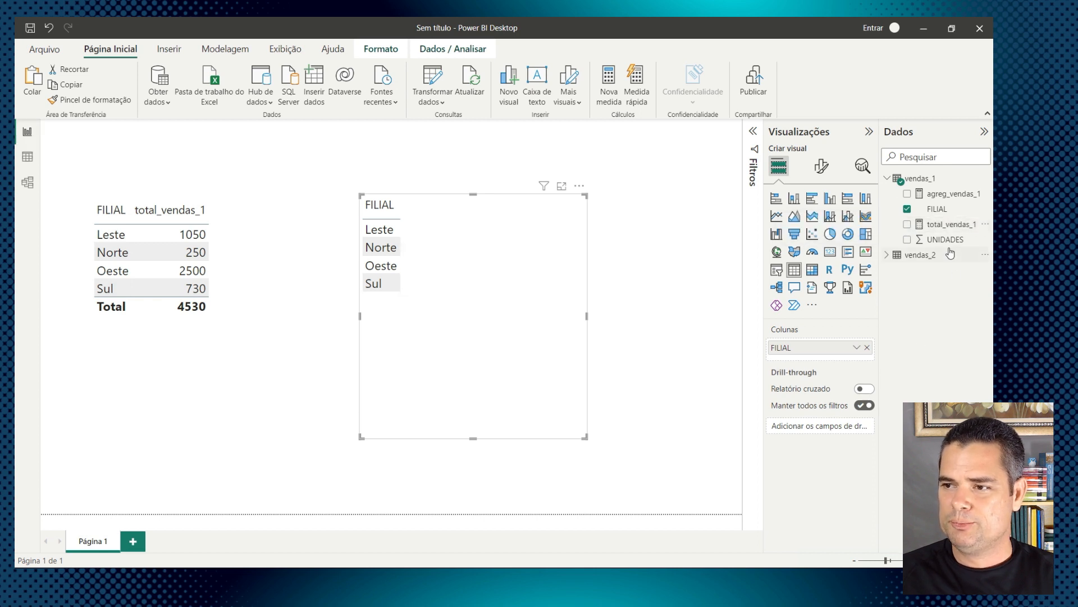
drag(945, 241, 837, 355)
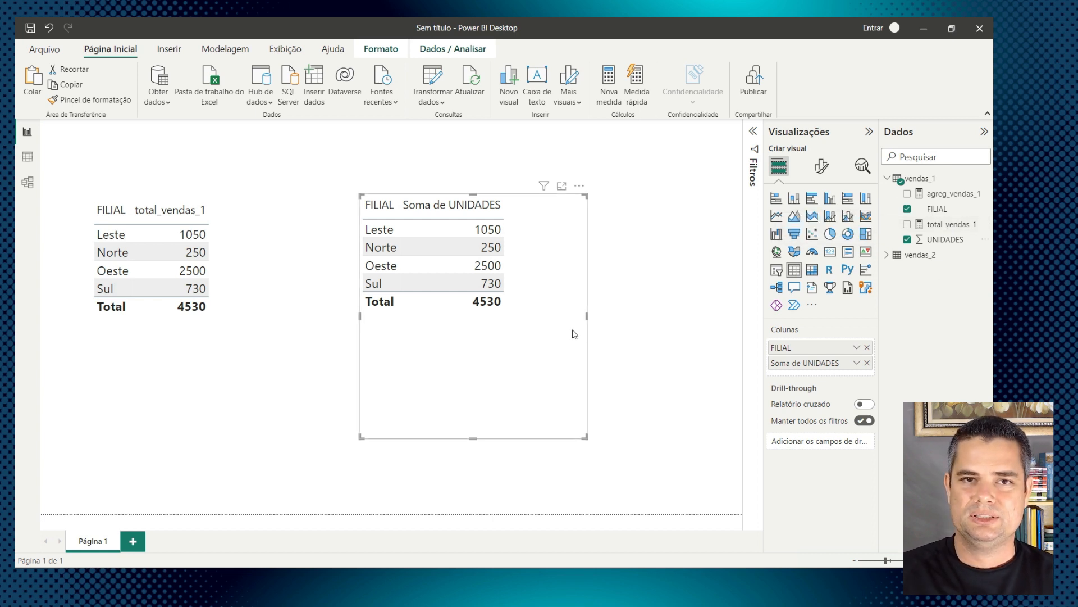
Step: Compare the total_vendas_1 measure table and the UNIDADES column table with each other and with the vendas_1 rows in the data view
click(27, 156)
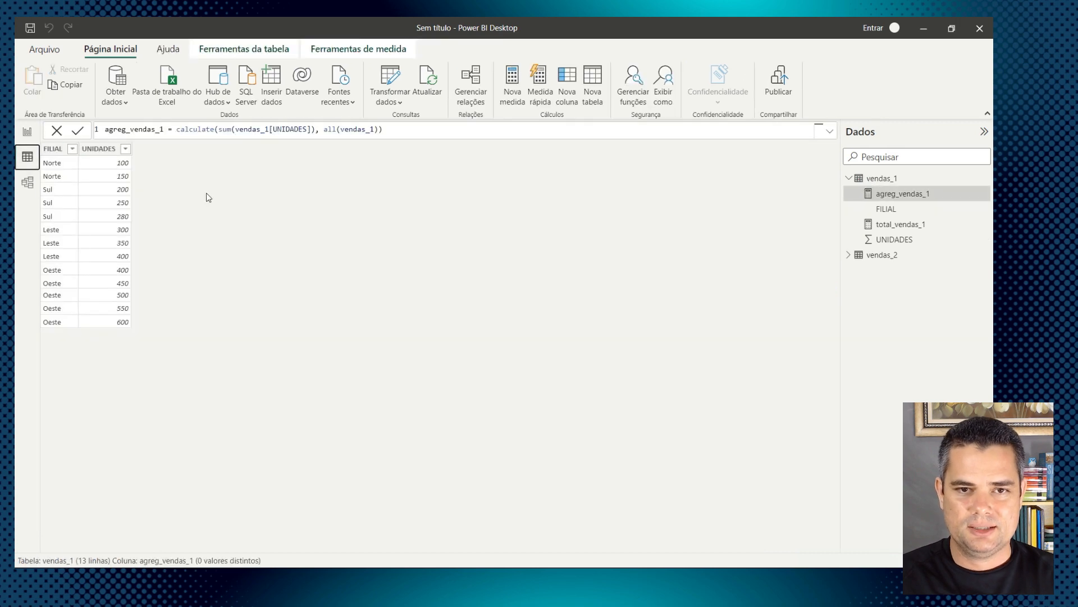
click(28, 133)
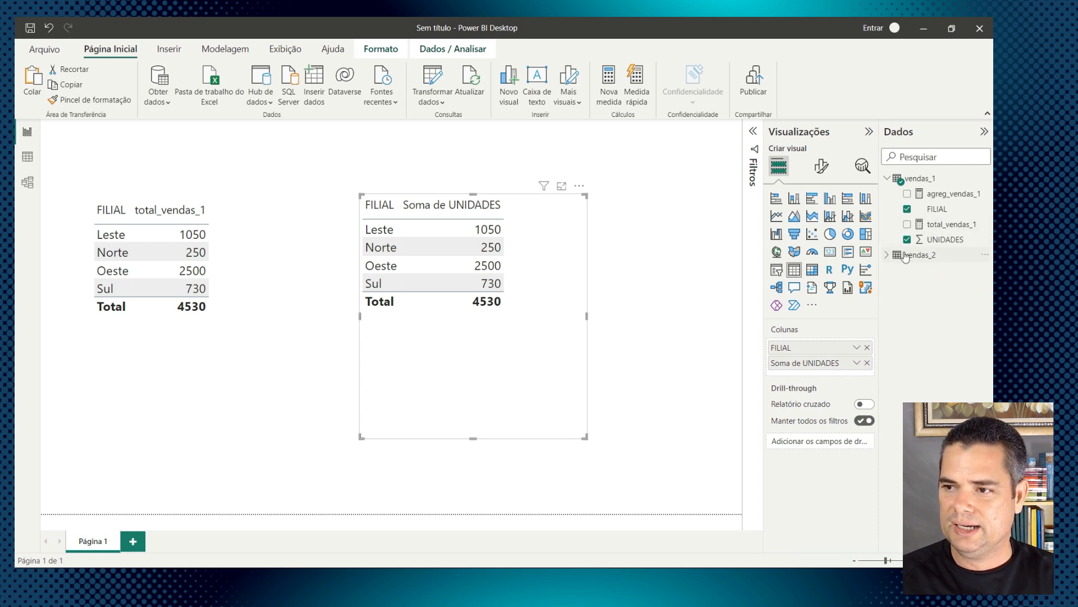
mouse_move(936, 258)
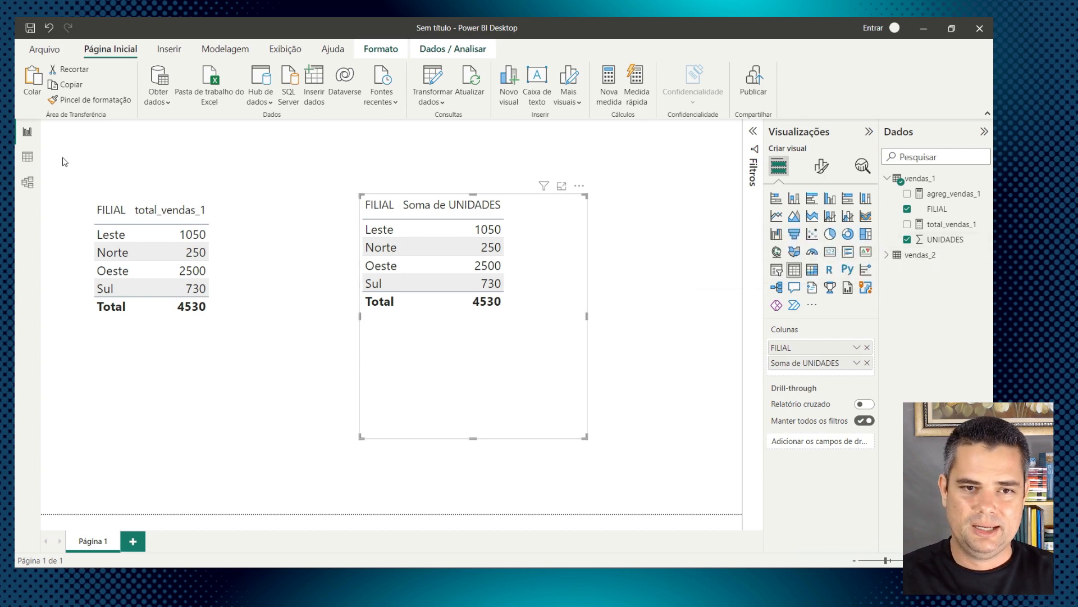
click(27, 157)
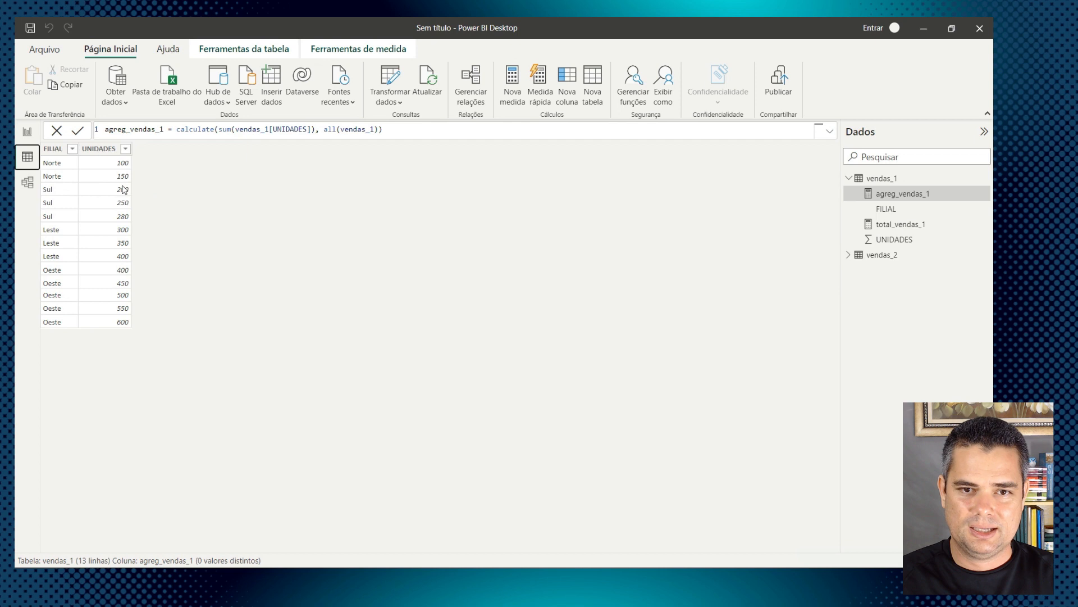
click(27, 131)
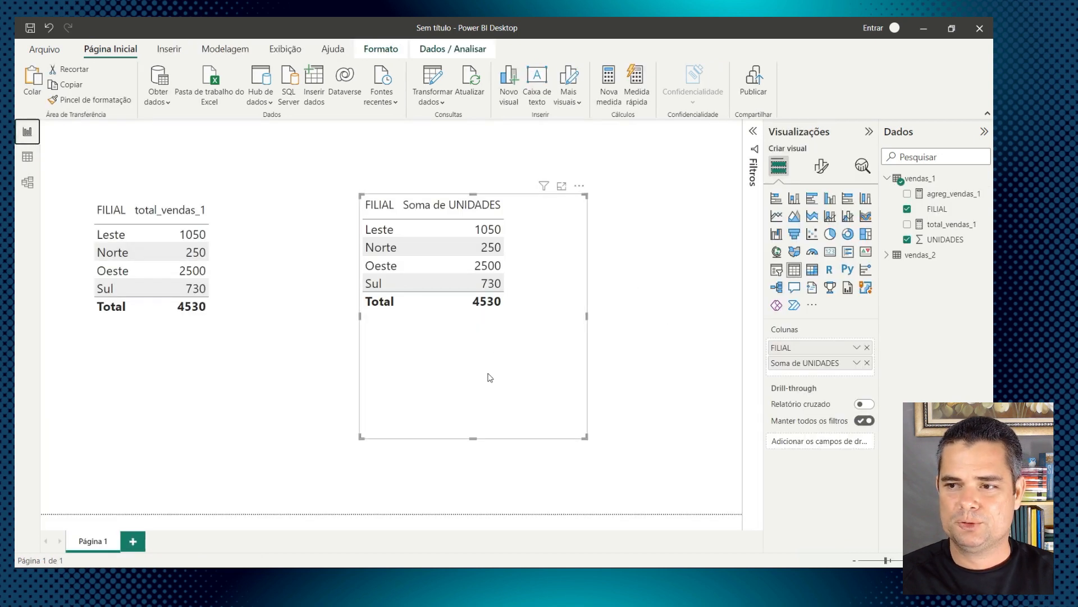
click(222, 337)
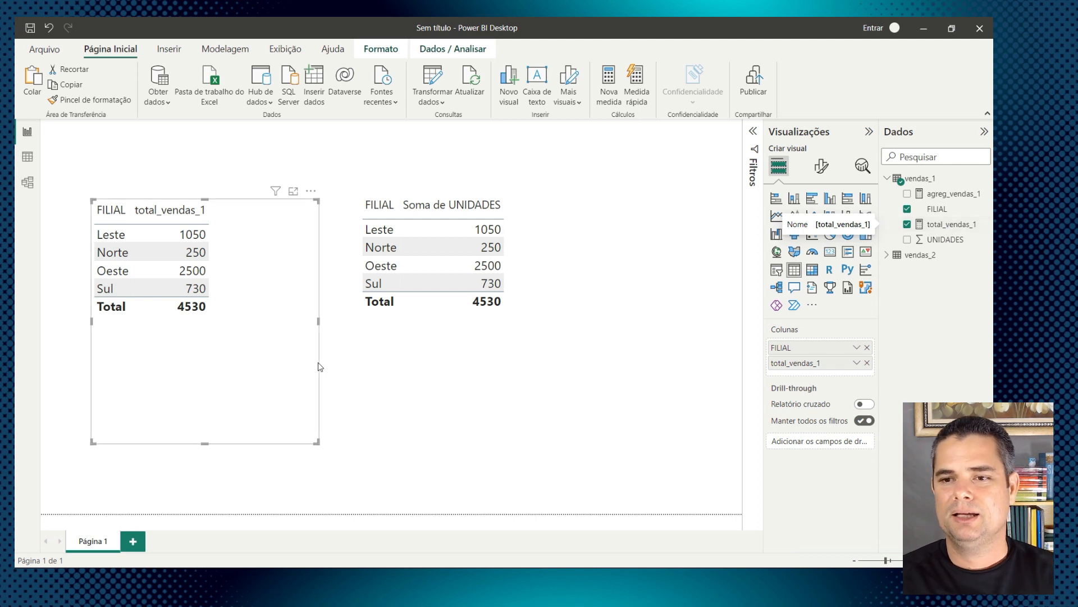
click(604, 340)
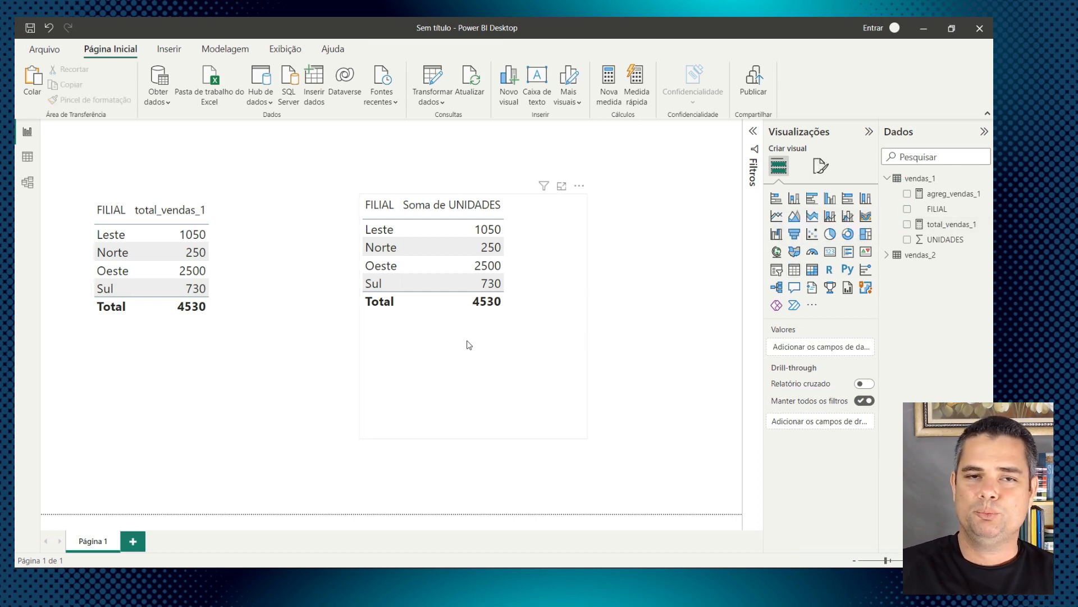
click(259, 360)
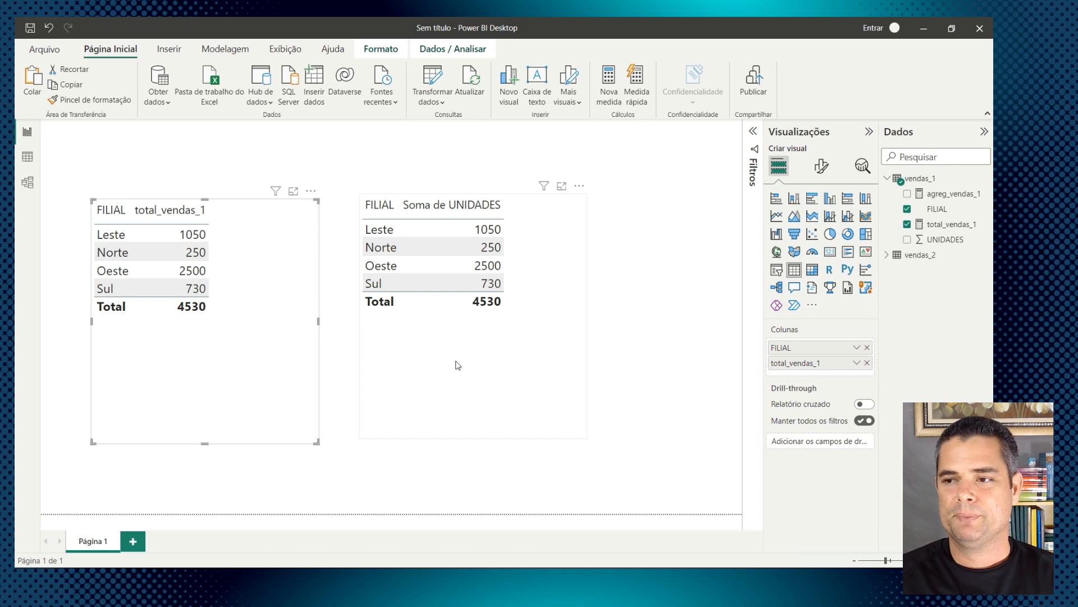
Step: Compare the implicit UNIDADES sum table with the total_vendas_1 table and check the total_vendas_1 measure's formula
click(523, 353)
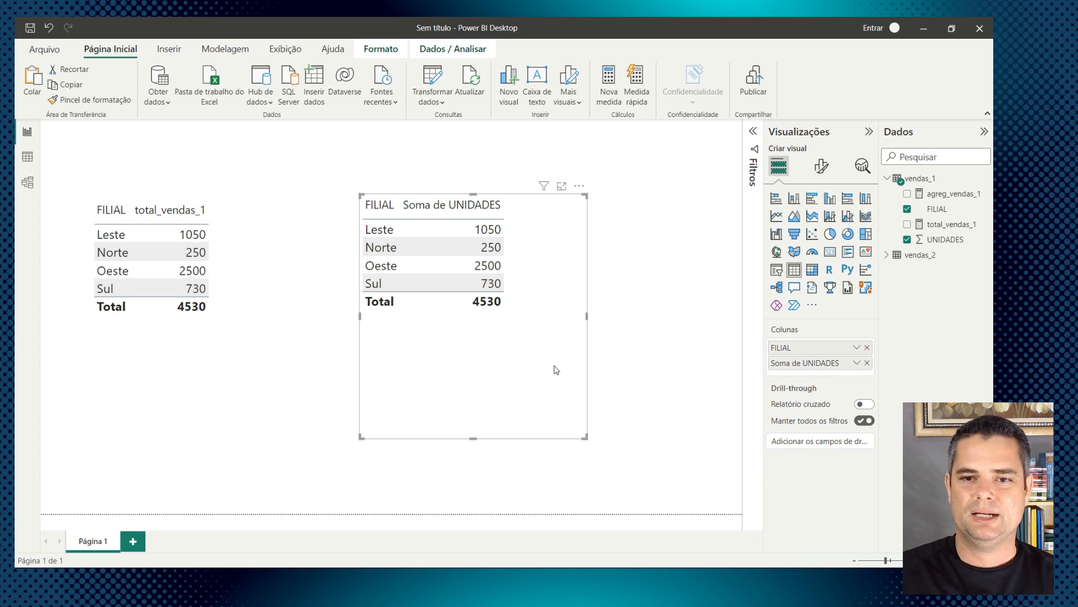
click(253, 345)
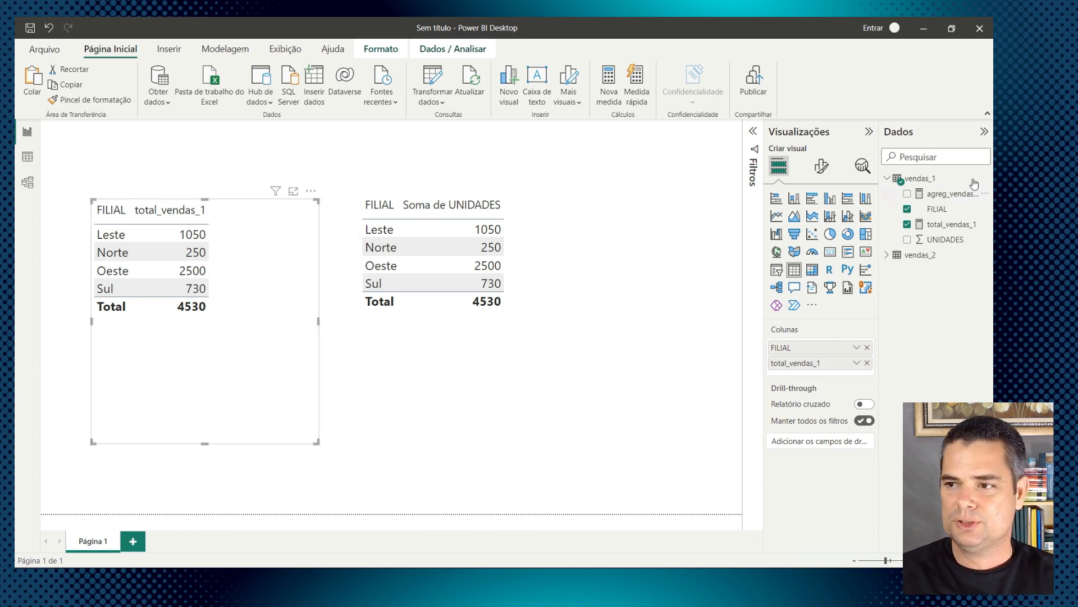
click(949, 224)
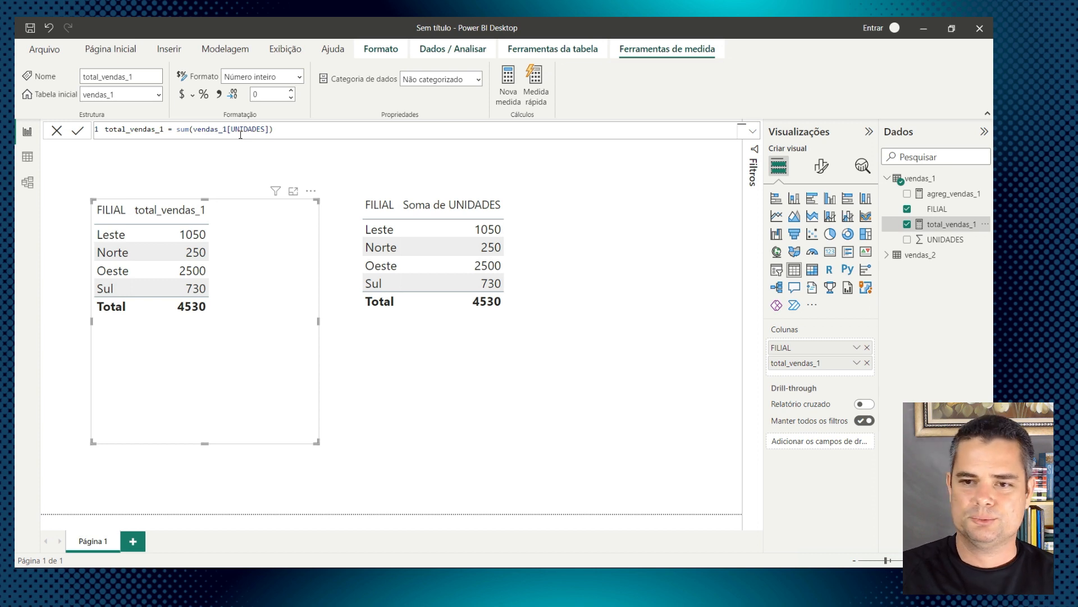
click(536, 327)
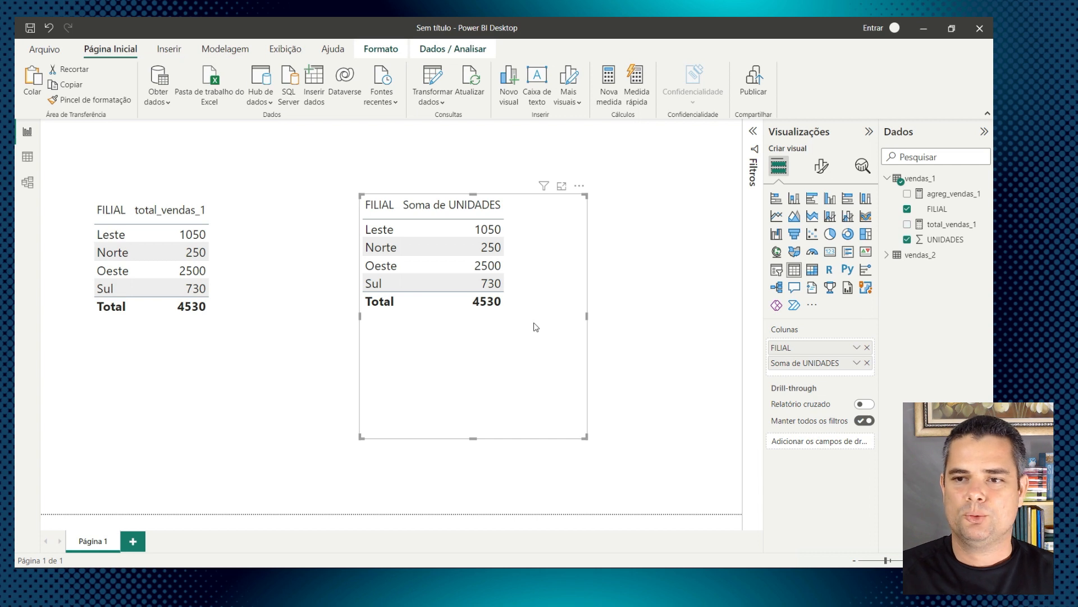
Step: Shrink both table visuals and line them up side by side lower on the page, leaving space above them
click(311, 428)
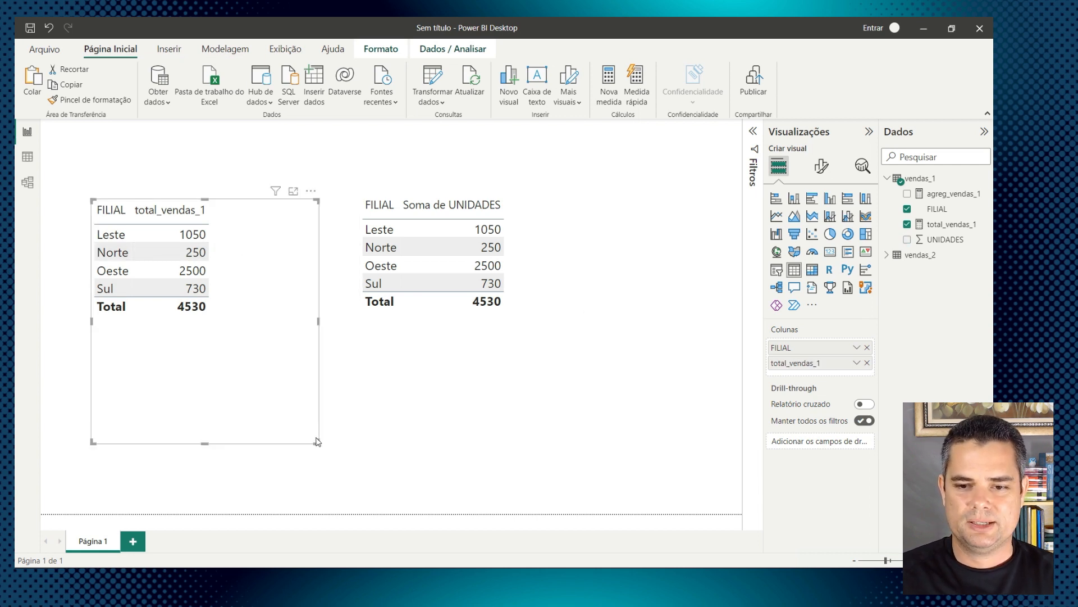
drag(317, 442, 256, 326)
drag(241, 255, 234, 341)
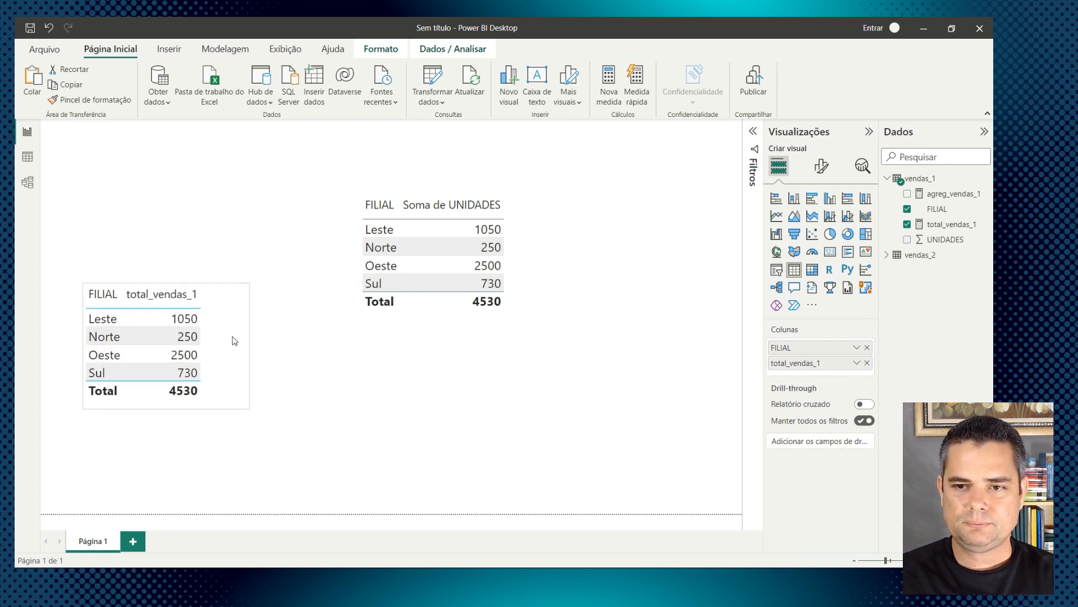
drag(543, 238, 491, 217)
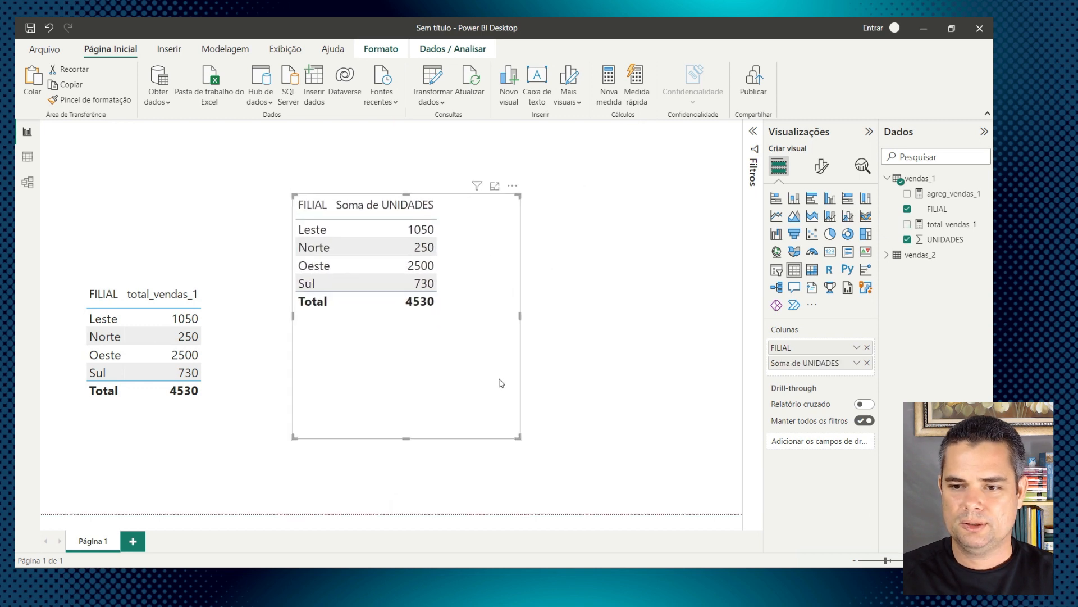
drag(518, 436, 490, 331)
drag(475, 283, 426, 345)
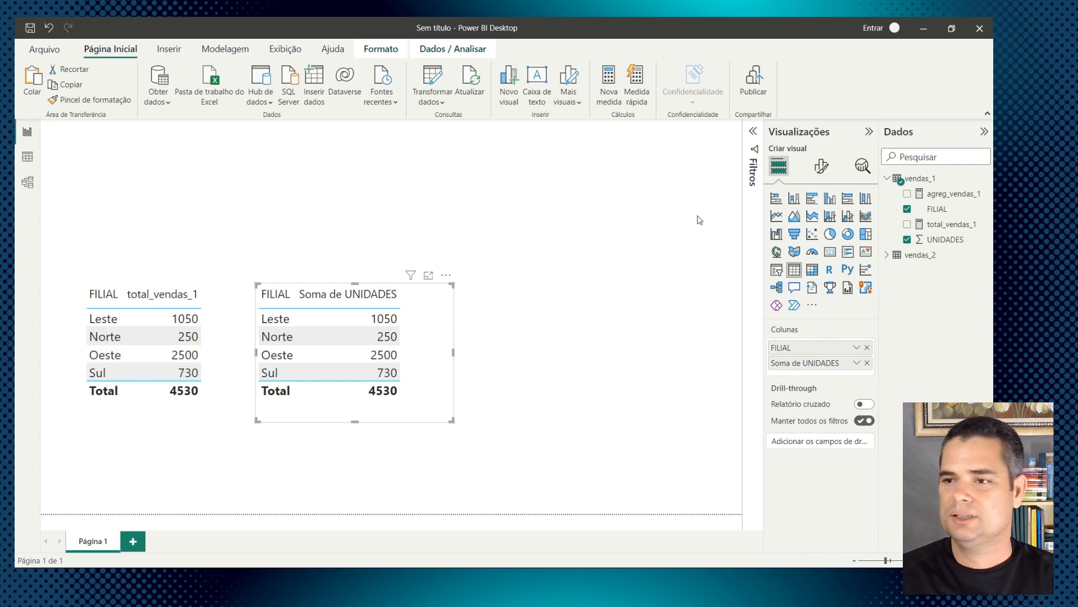
Step: Create a new measure in the vendas_1 table and name it total_oeste
right_click(917, 178)
click(867, 197)
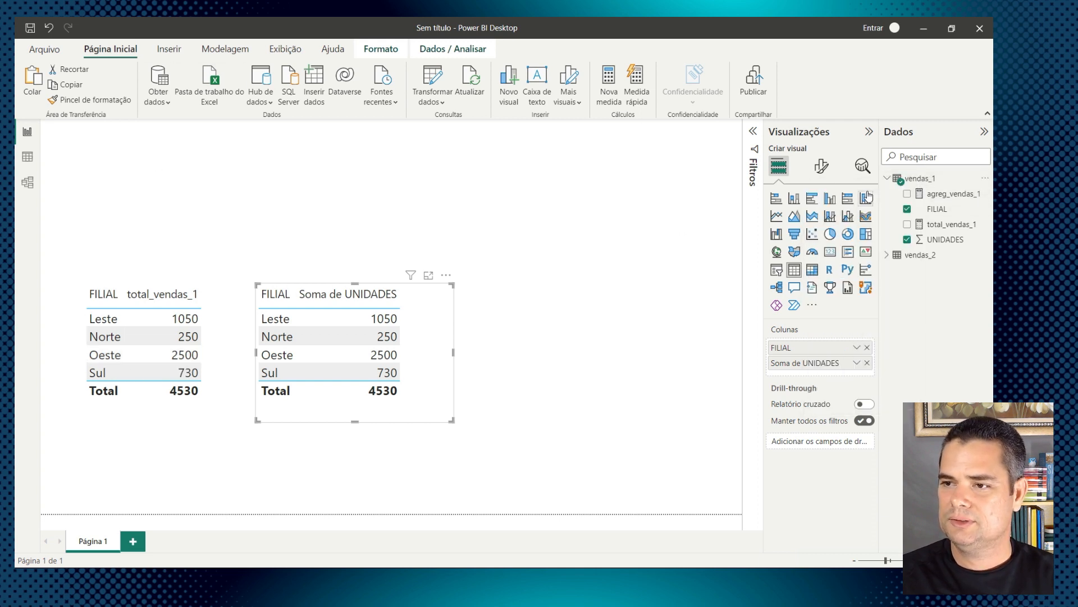
text(es)
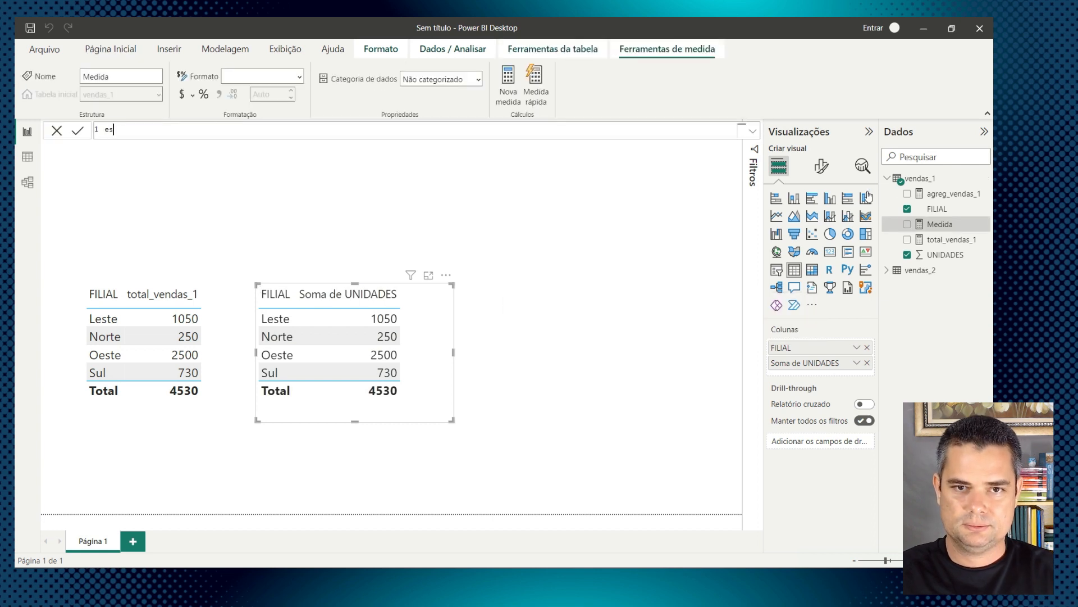
key(BackSpace)
key(BackSpace)
key(BackSpace)
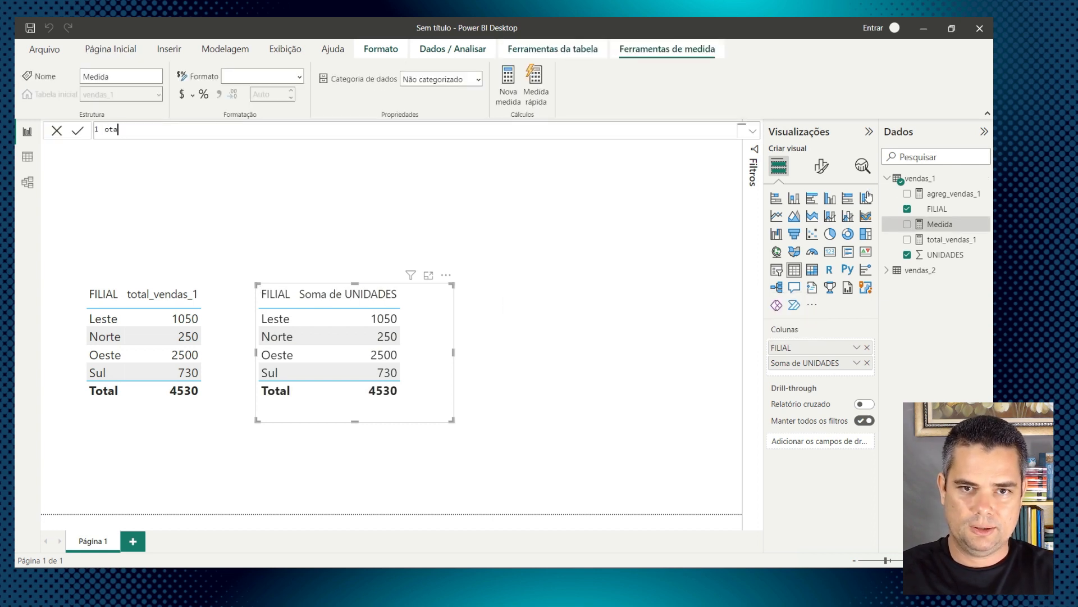
text(ota)
key(BackSpace)
key(BackSpace)
key(BackSpace)
text(total_oeste =)
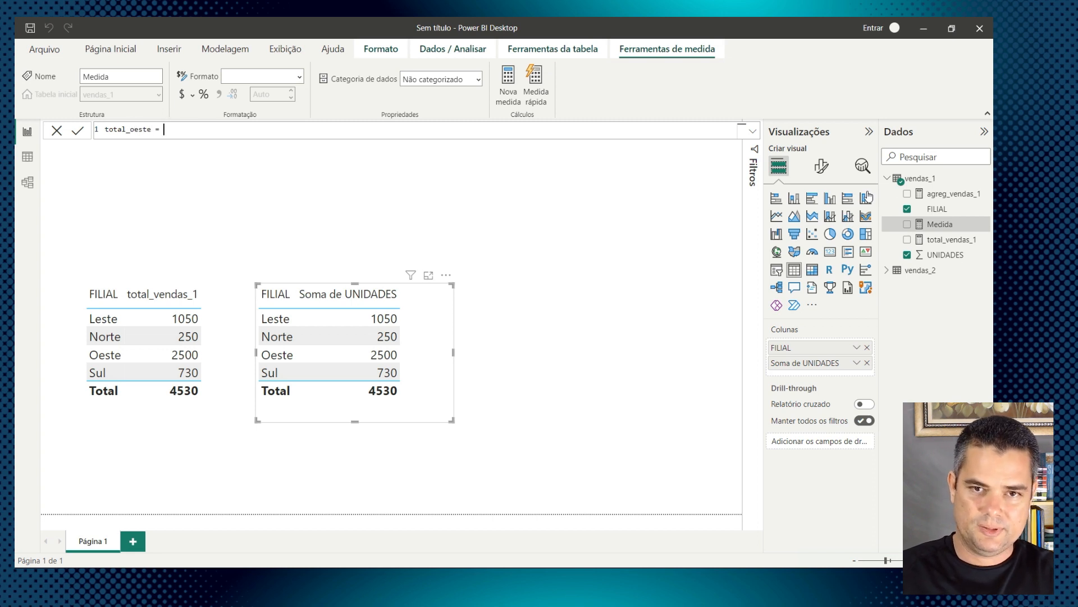
Step: Start the total_oeste formula with CALCULATE, using the [total_vendas_1] measure as its expression
text( cu)
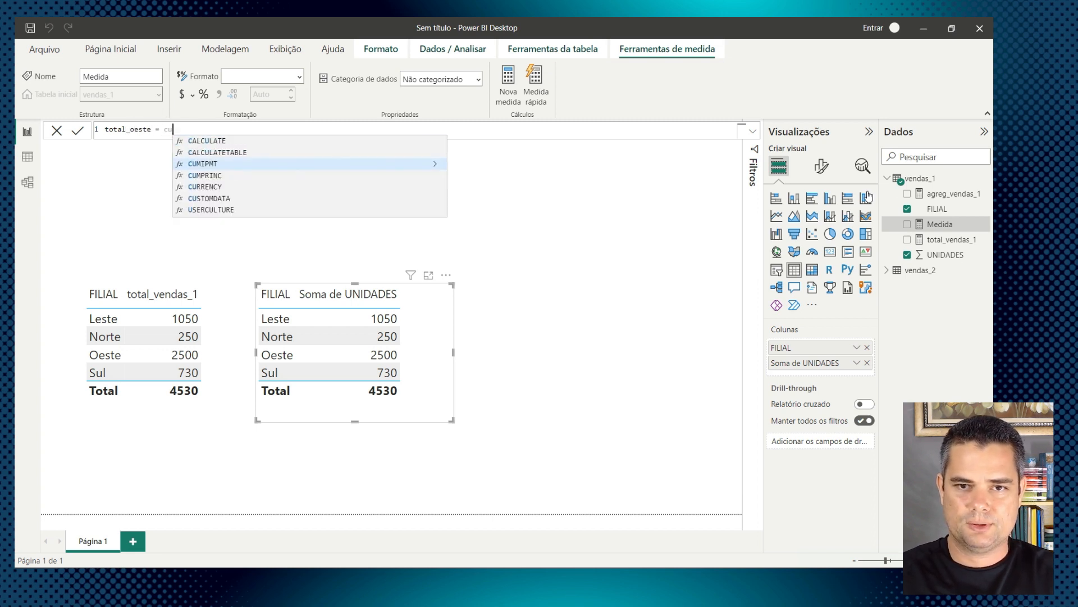
key(BackSpace)
text(alc)
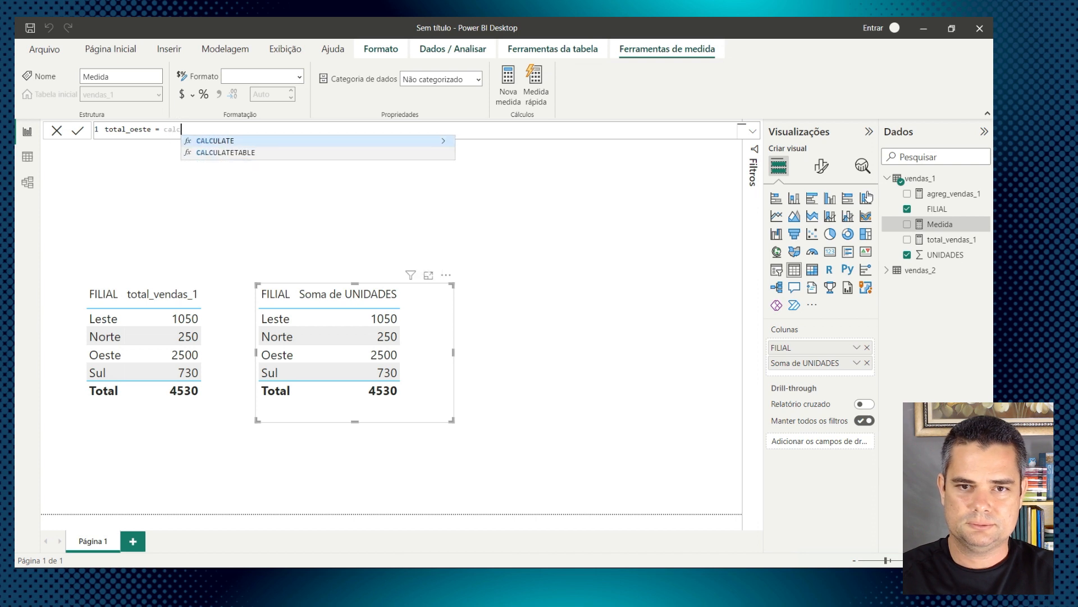
key(Tab)
text(sum)
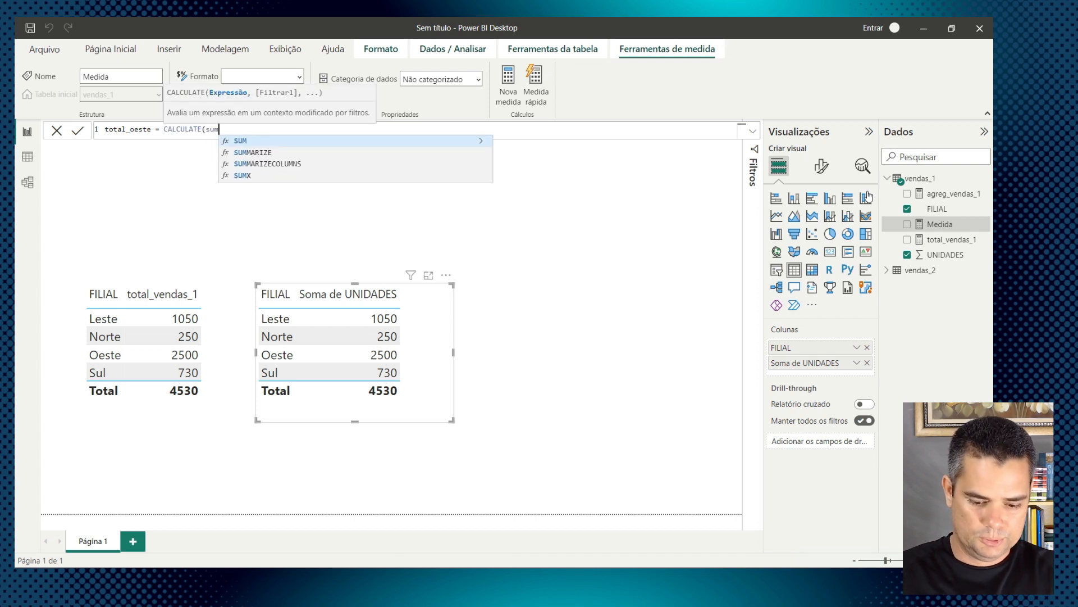
key(BackSpace)
key(BackSpace)
key(BackSpace)
text([)
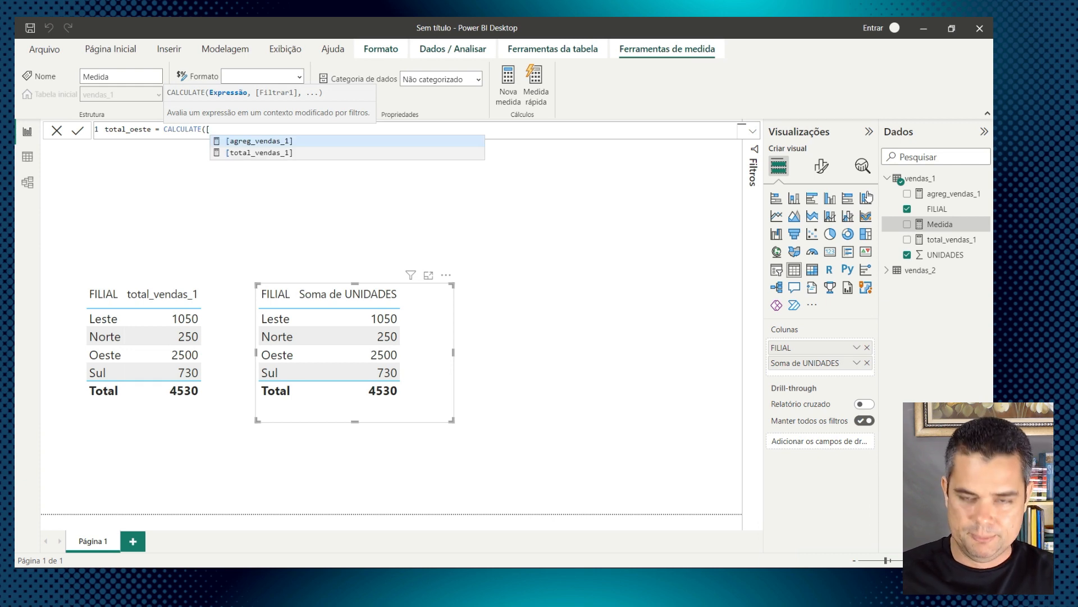
click(252, 153)
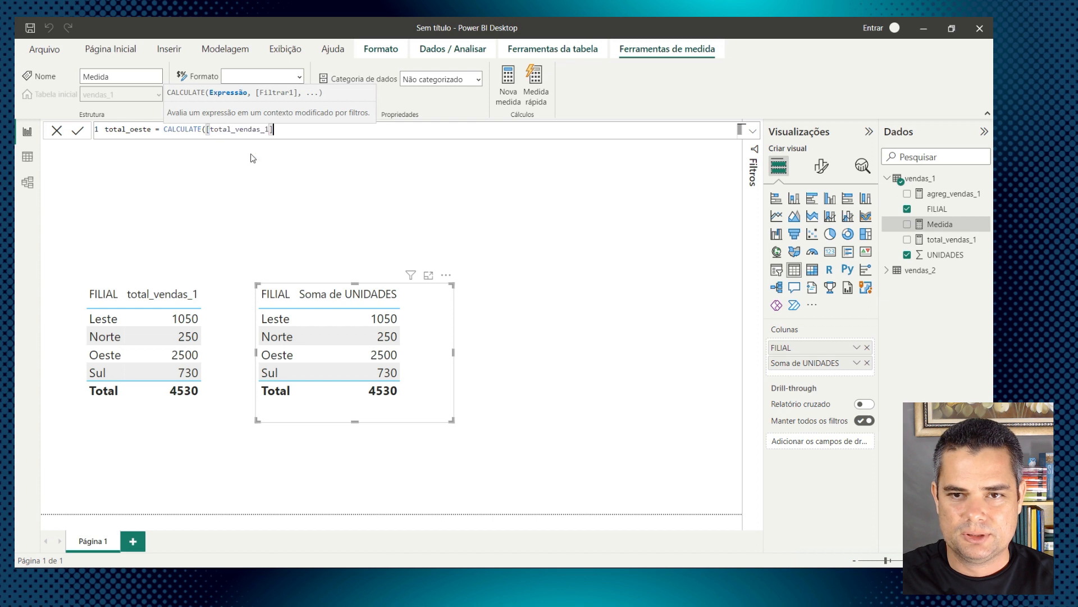
key(BackSpace)
text(],)
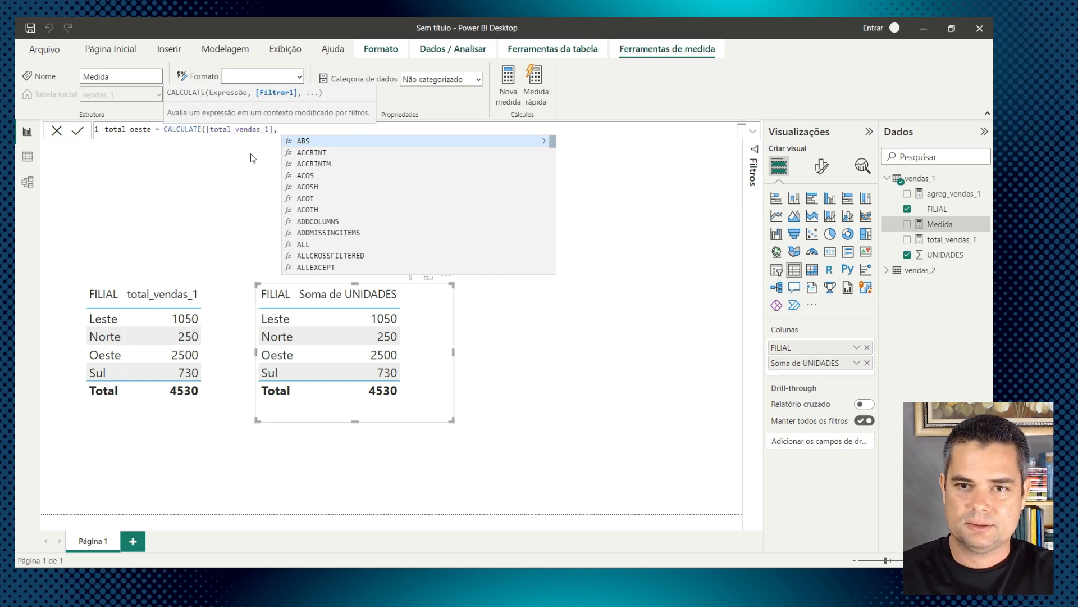
Step: Add the filter vendas_1[FILIAL] = "Oeste" to the CALCULATE formula and commit the total_oeste measure
text(ven)
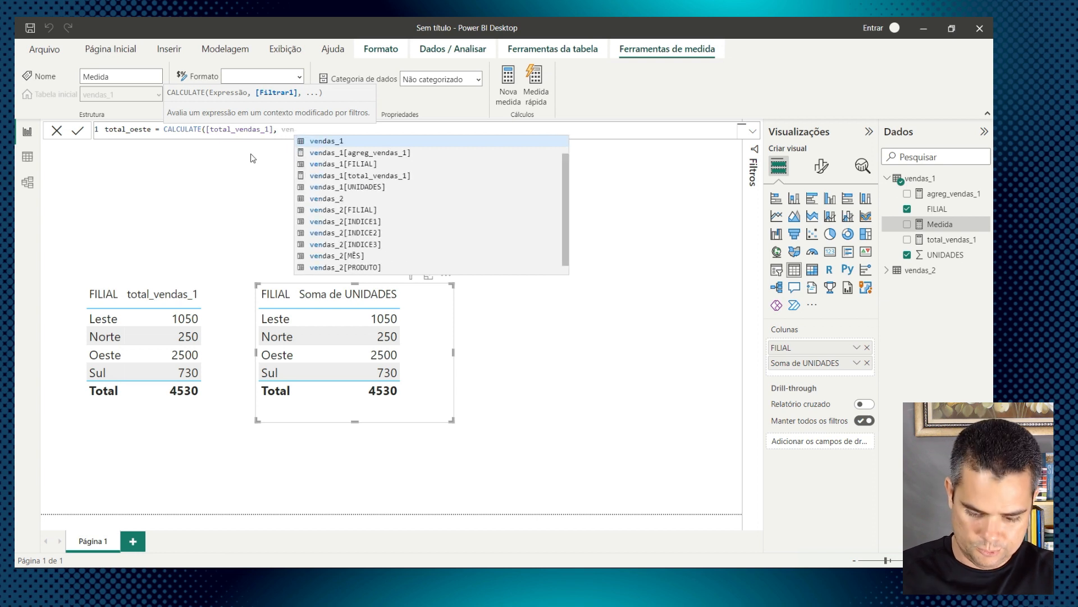
key(Down)
key(Down)
key(Tab)
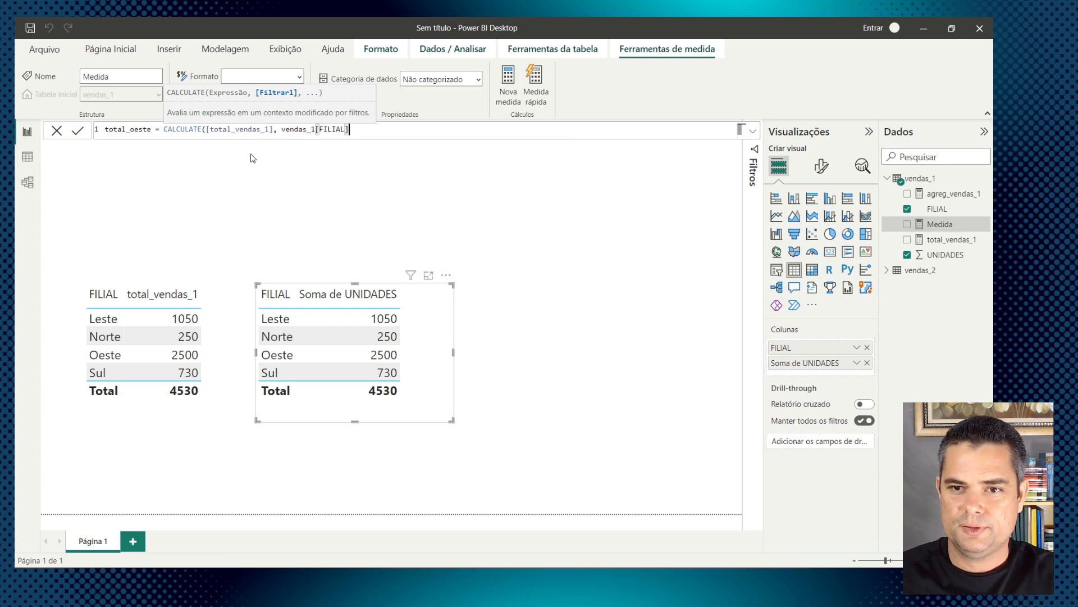
text(= ")
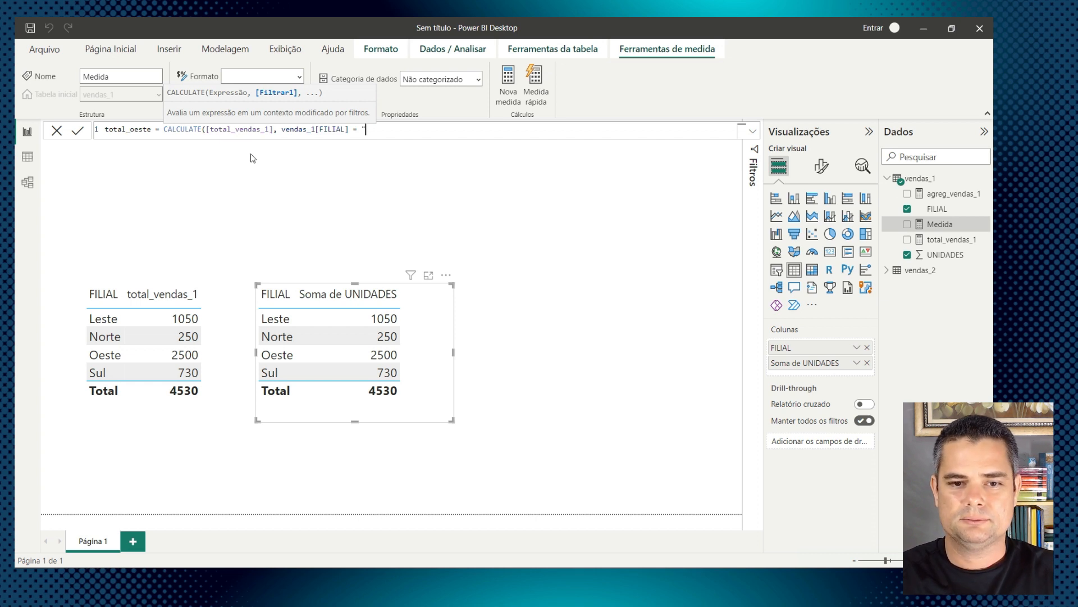
text(Oeste"))
key(Return)
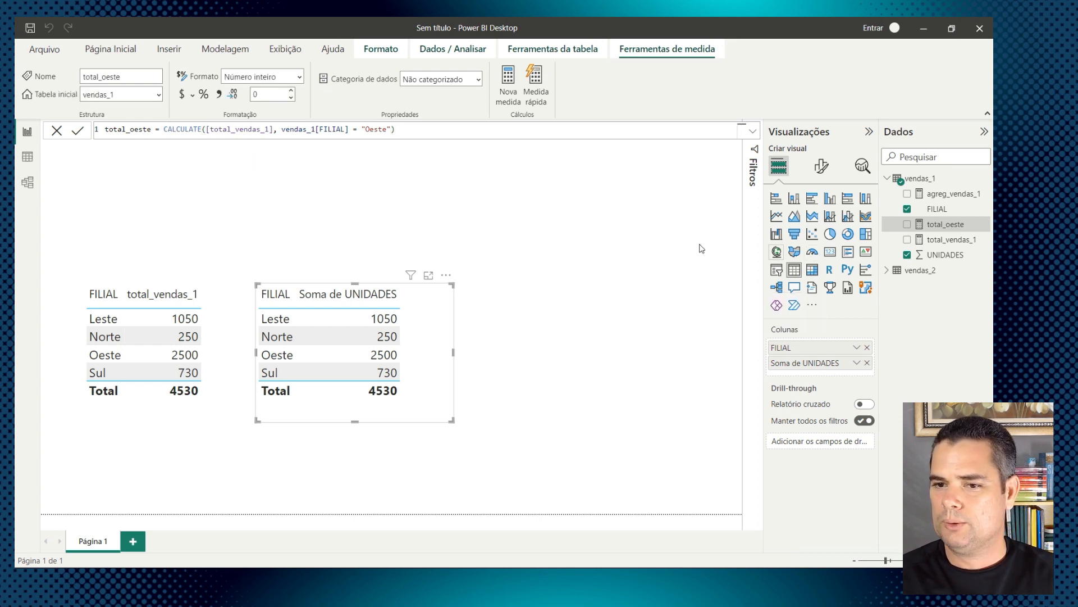
Step: Add a card visual above the left table and fill it with the total_oeste measure
click(666, 236)
click(830, 251)
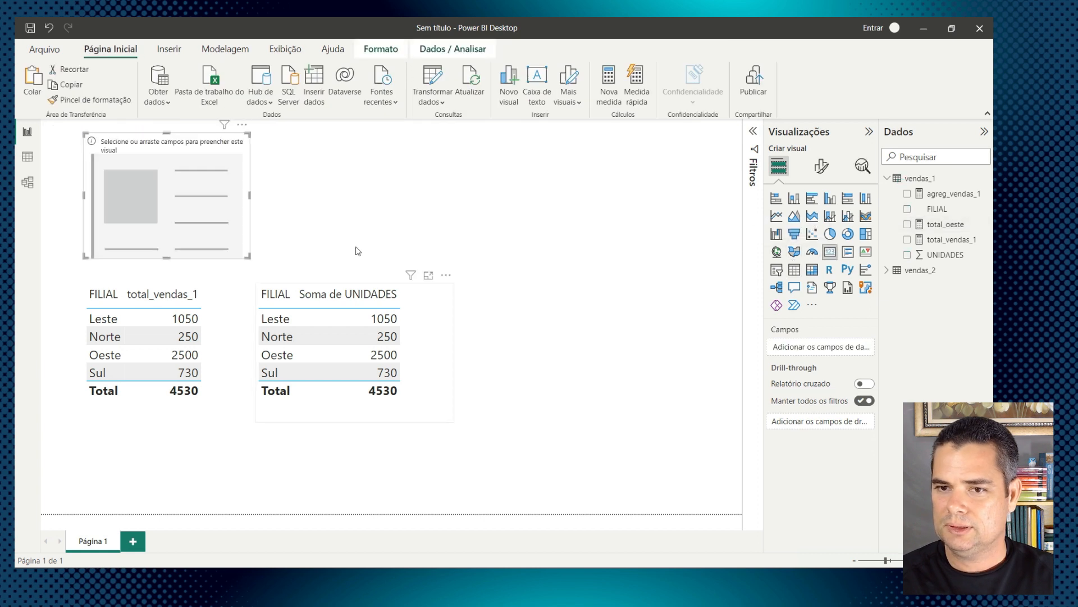
drag(218, 217, 233, 222)
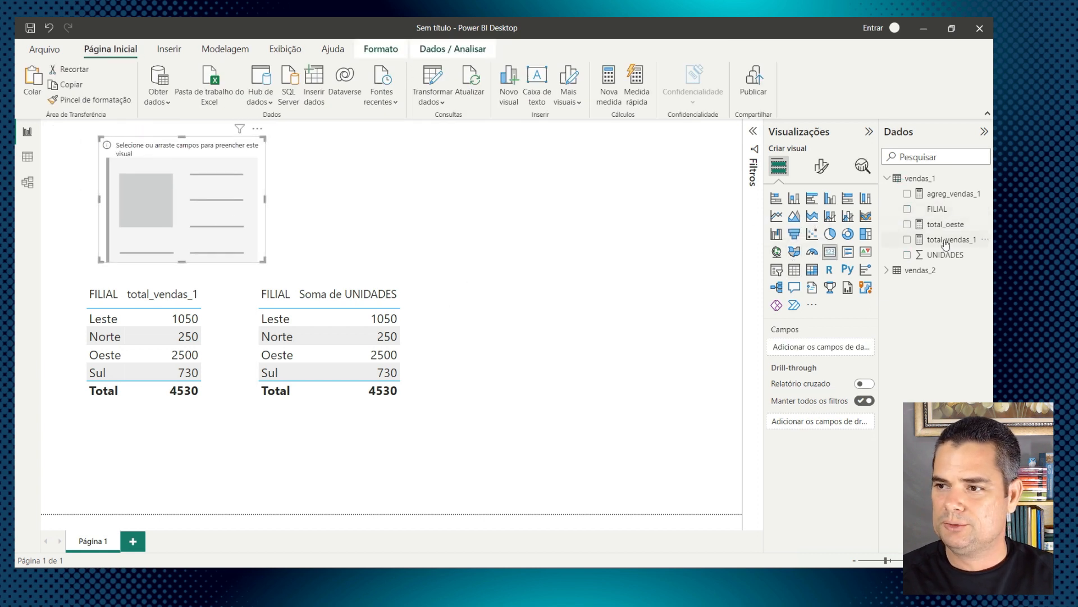
drag(949, 229, 193, 195)
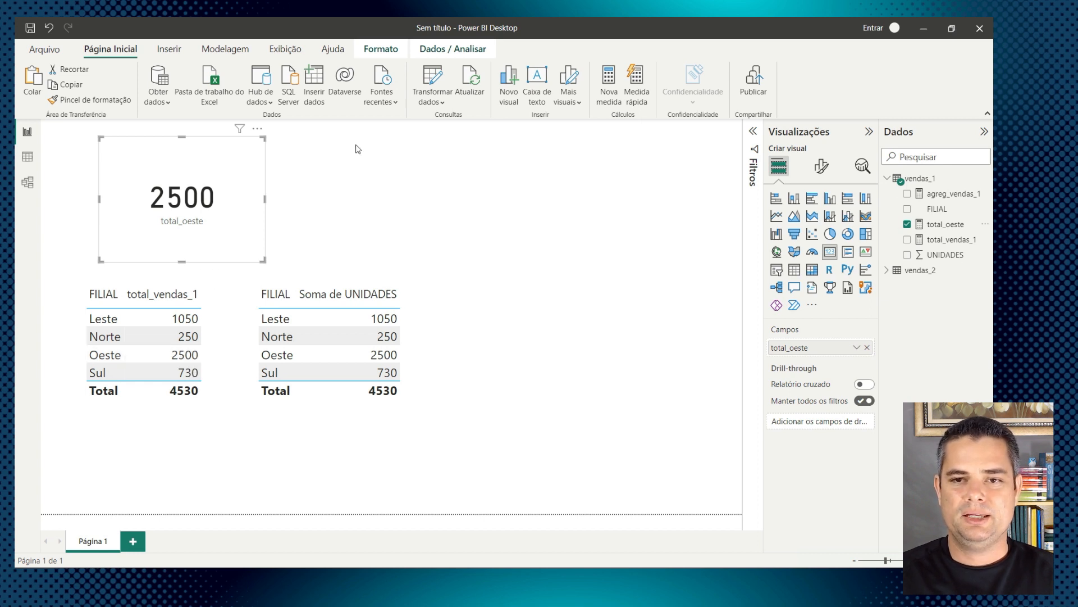
Step: Try to replace [total_vendas_1] with the bare column vendas_1[UNIDADES] as the CALCULATE expression in total_oeste
click(948, 225)
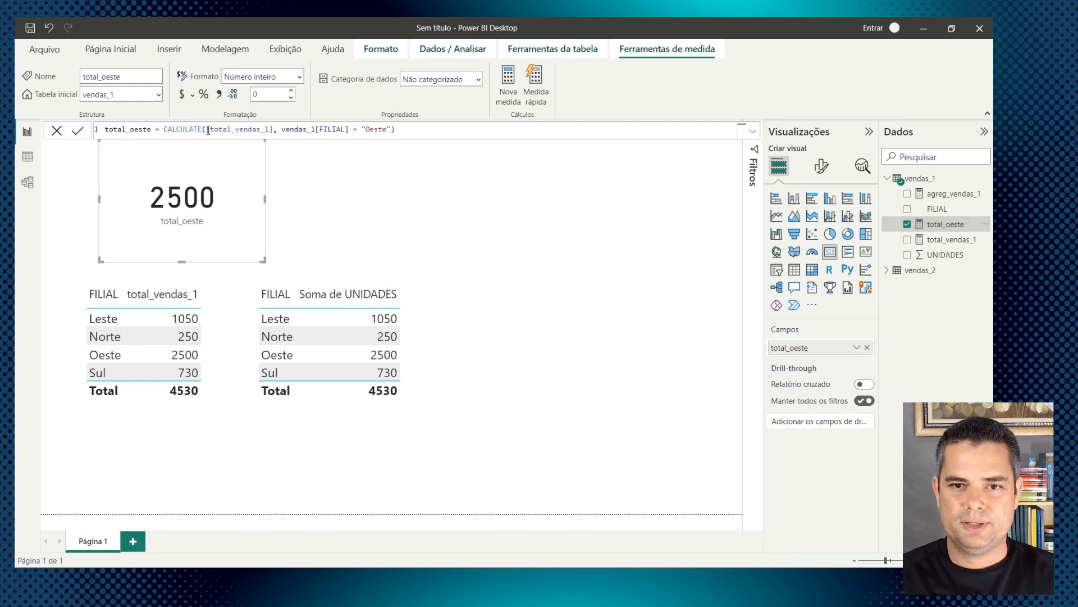
drag(206, 129, 273, 129)
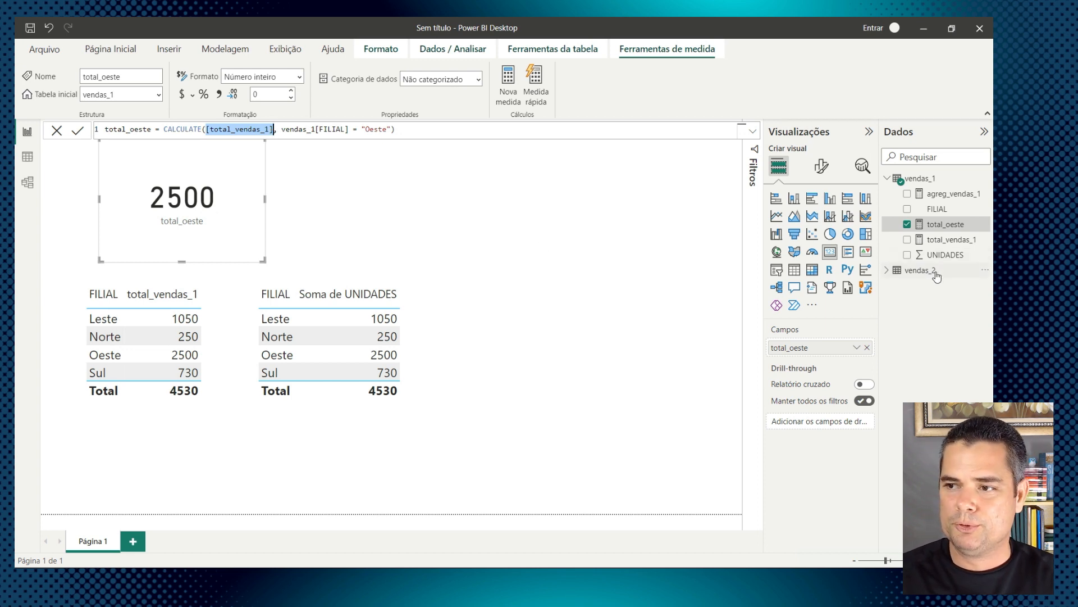
text(vendas)
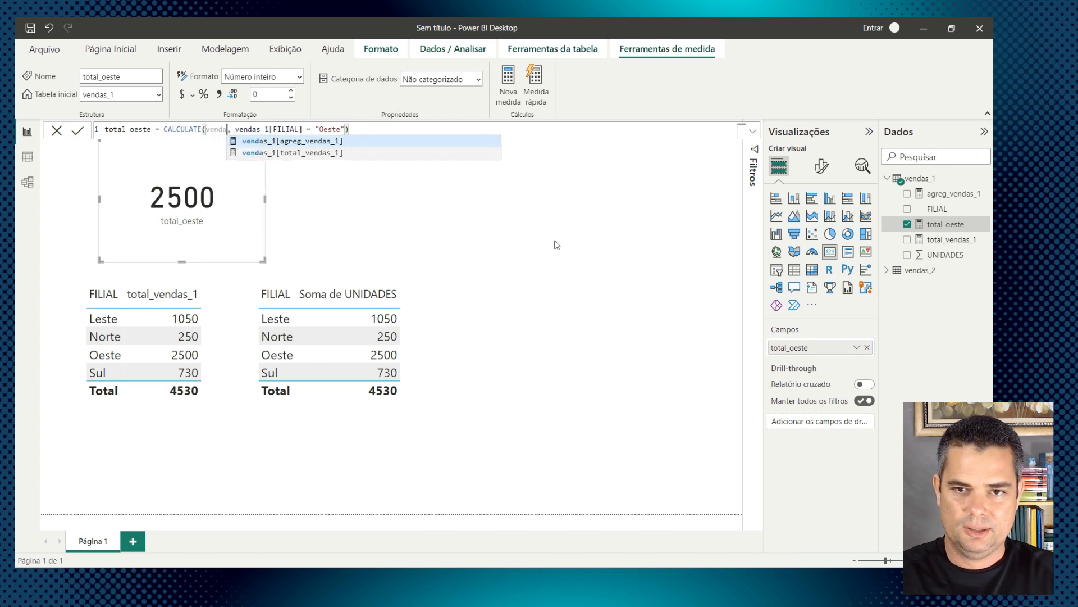
text(_1)
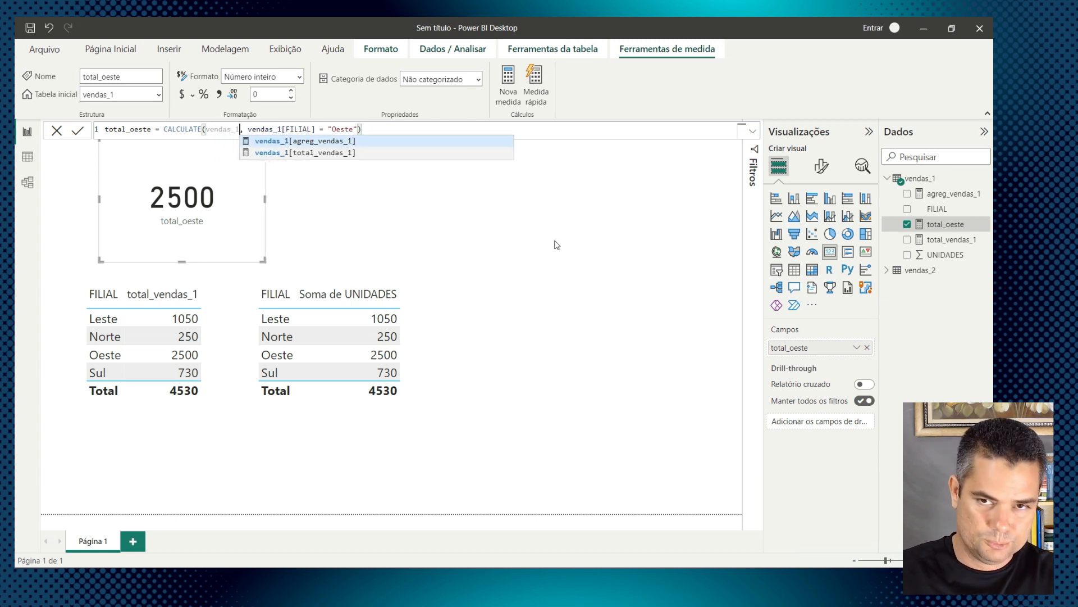
text([)
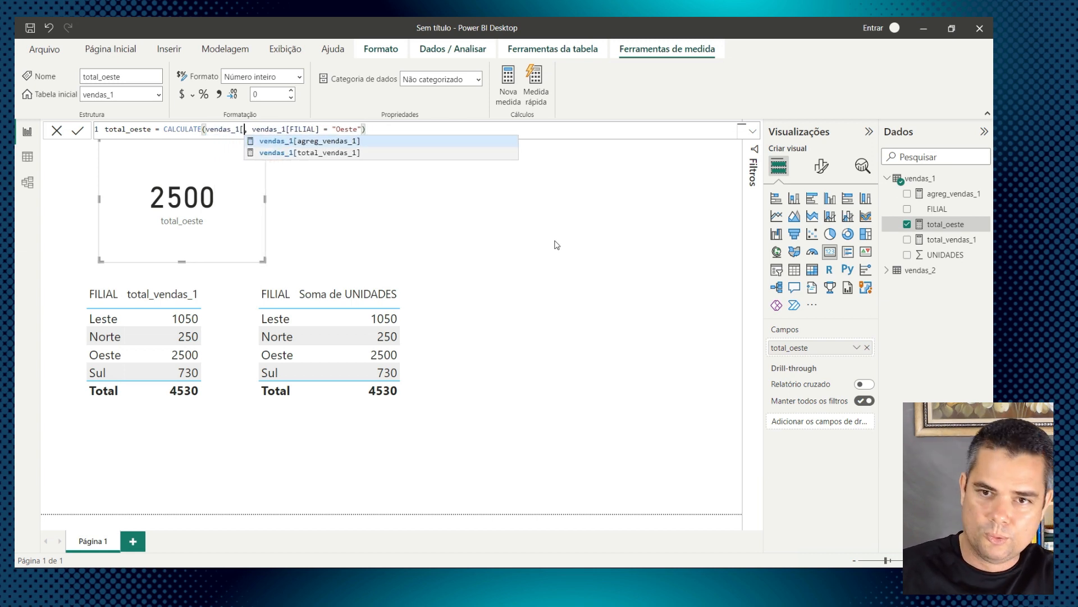
text(UNIDADES)
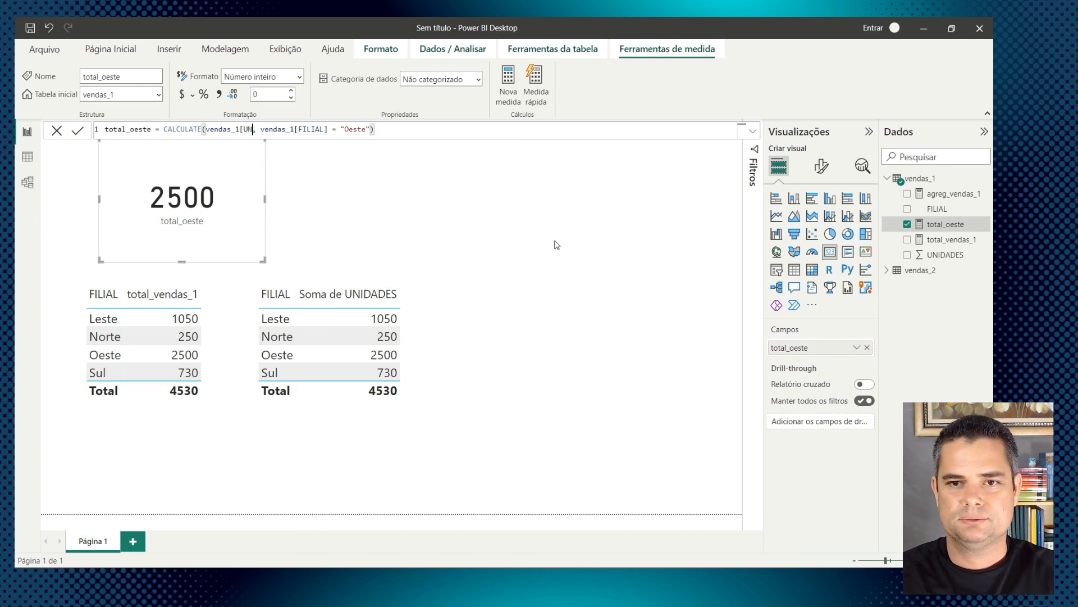
text(])
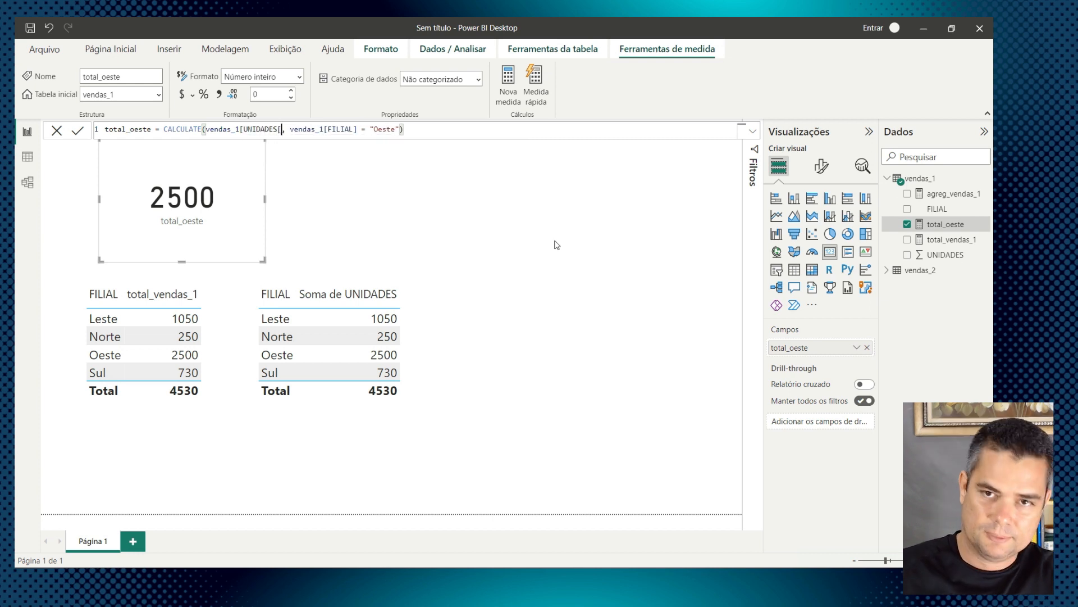
key(Return)
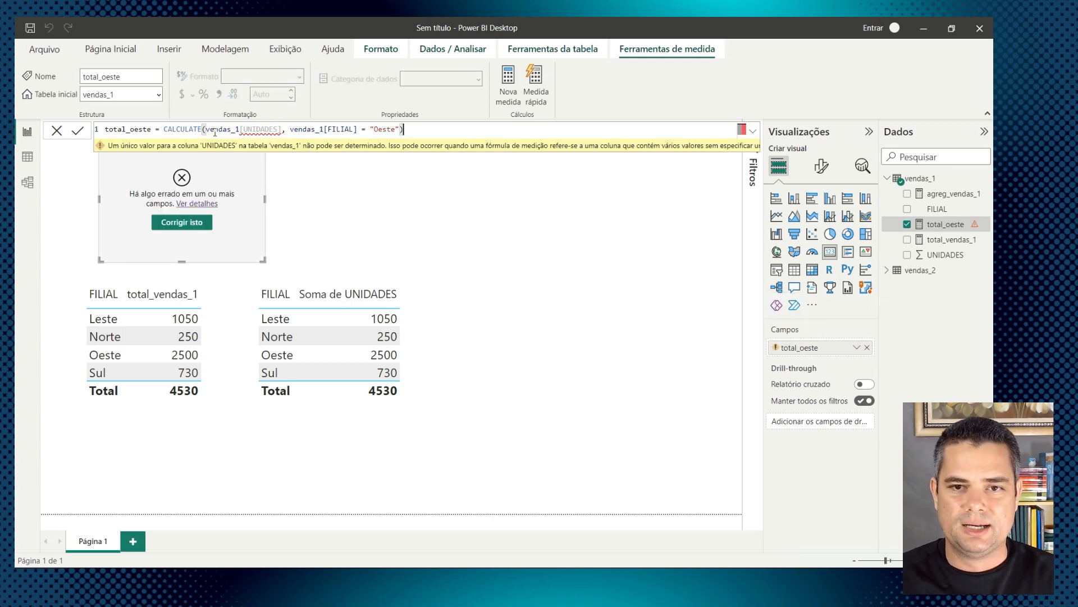
click(203, 130)
key(shift+Home)
key(shift+End)
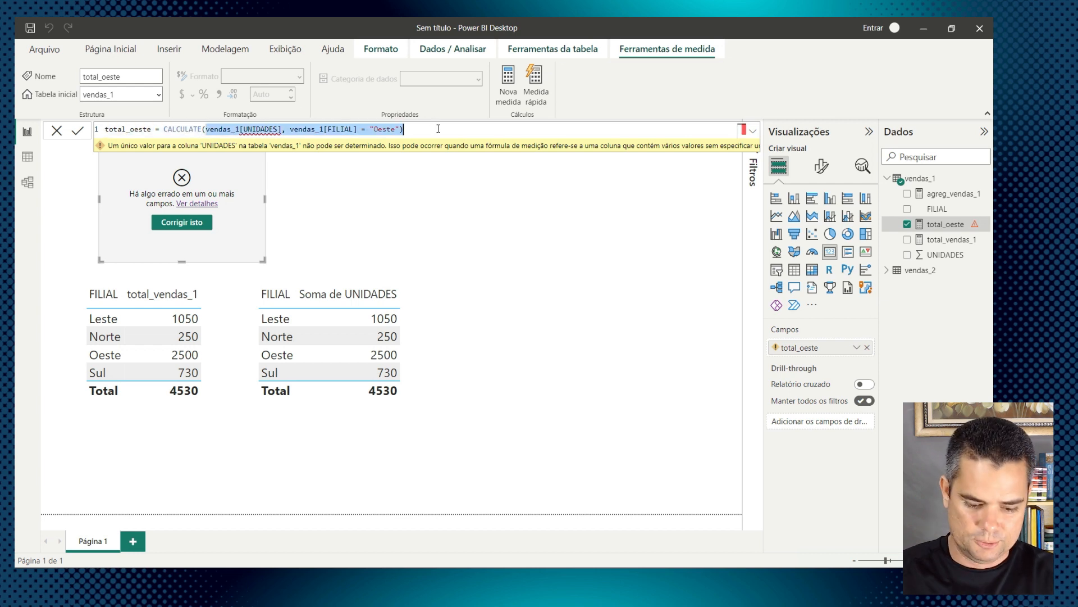
text(v)
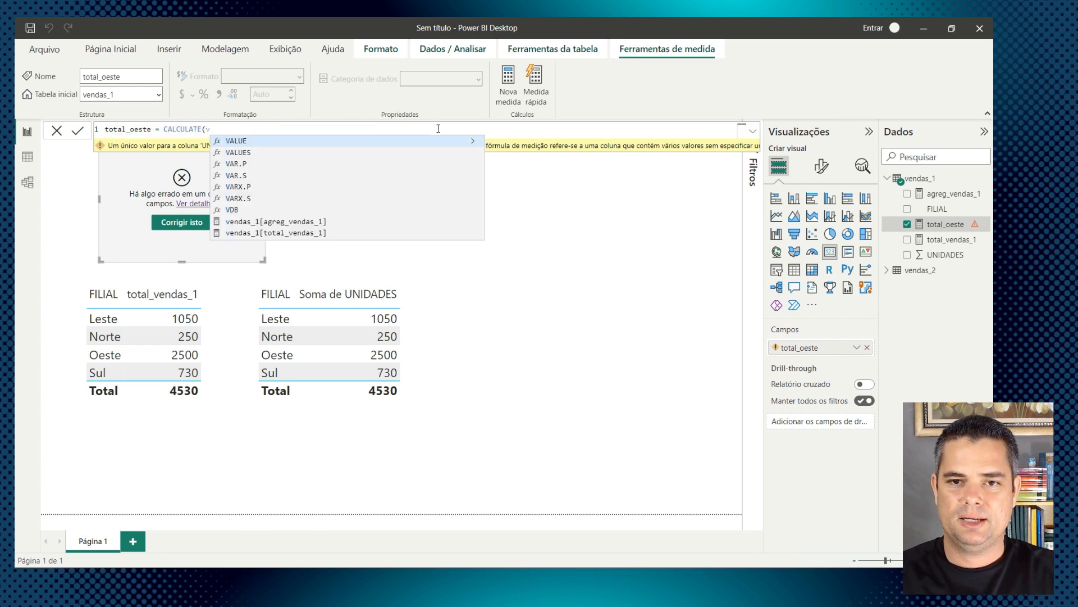
text(en)
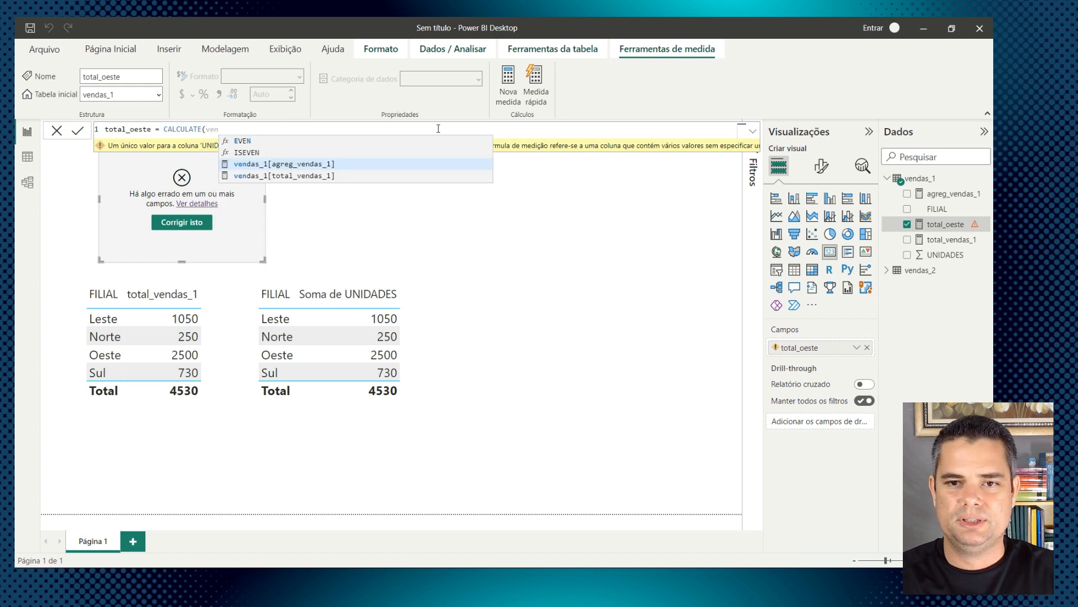
key(Down)
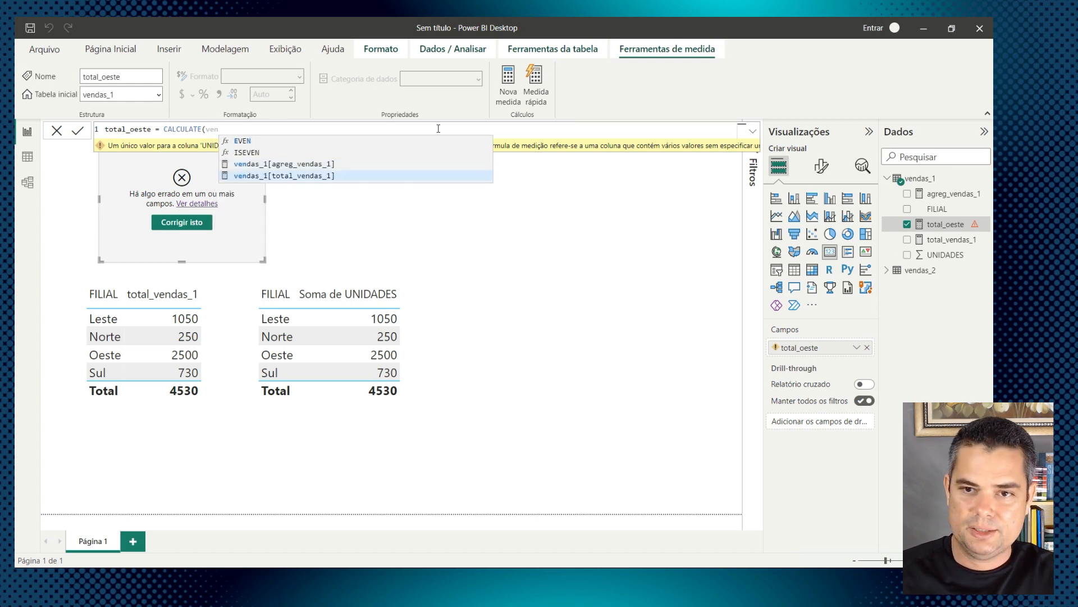
key(Up)
key(Down)
key(Up)
key(Down)
key(Up)
key(Down)
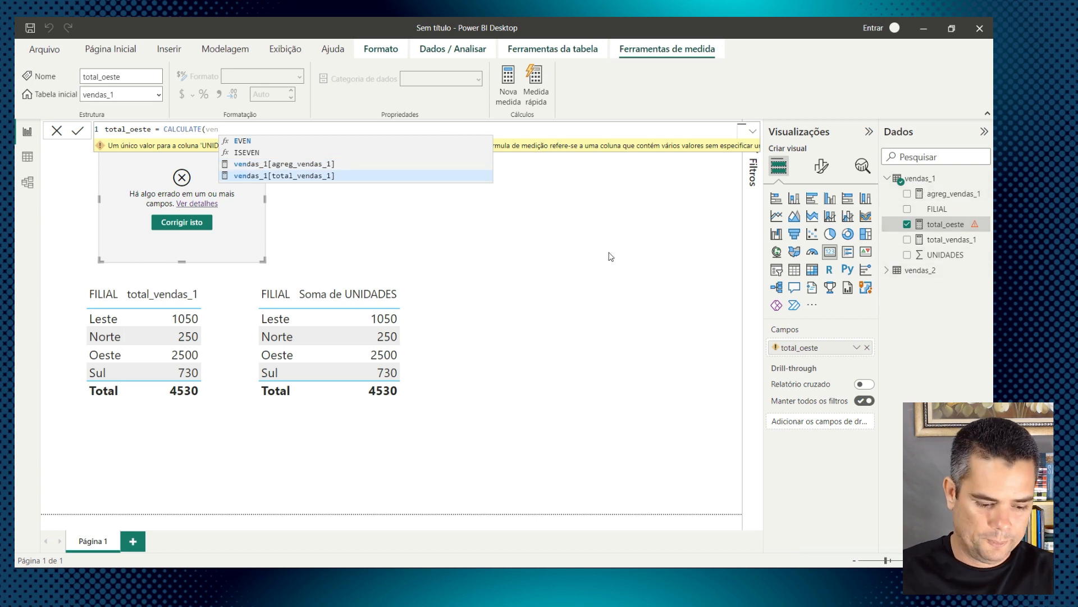
key(Escape)
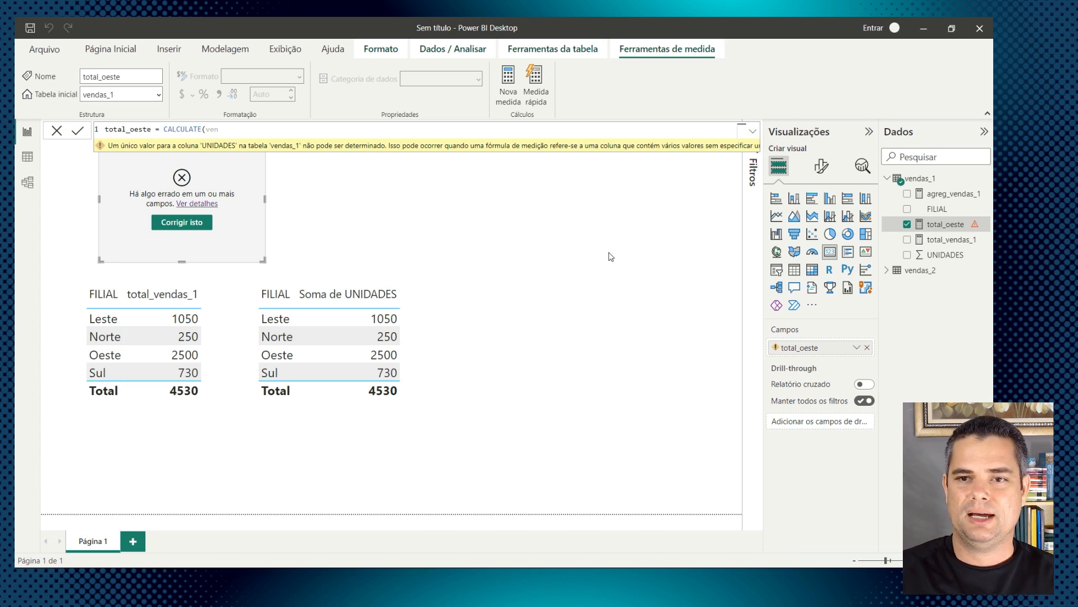
key(Escape)
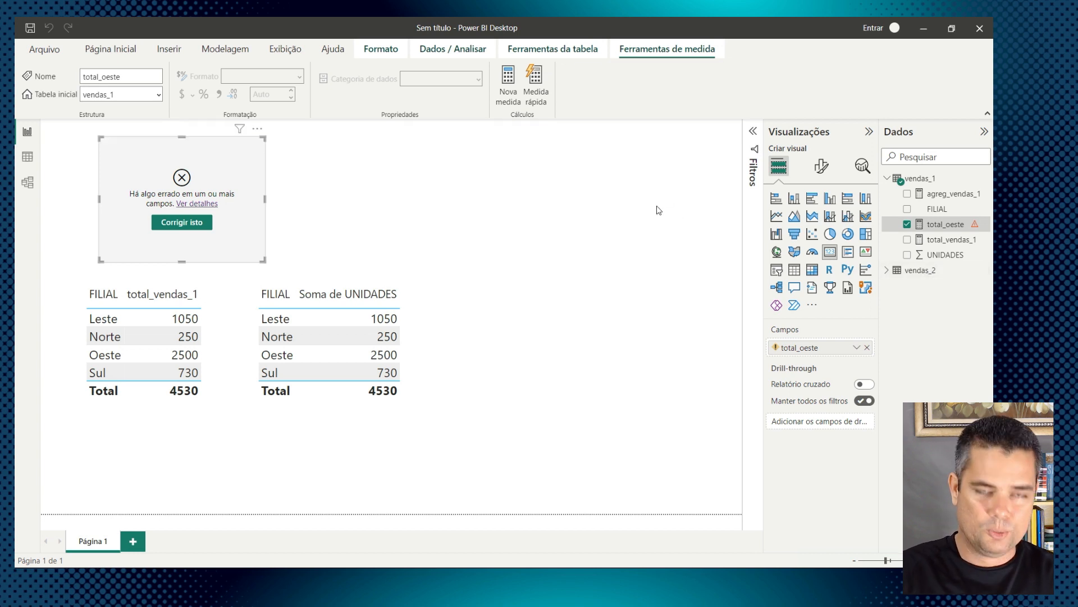
Step: Reopen the total_oeste formula, replace vendas_1[UNIDADES] with the [total_vendas_1] measure as the CALCULATE expression, and commit it
right_click(923, 229)
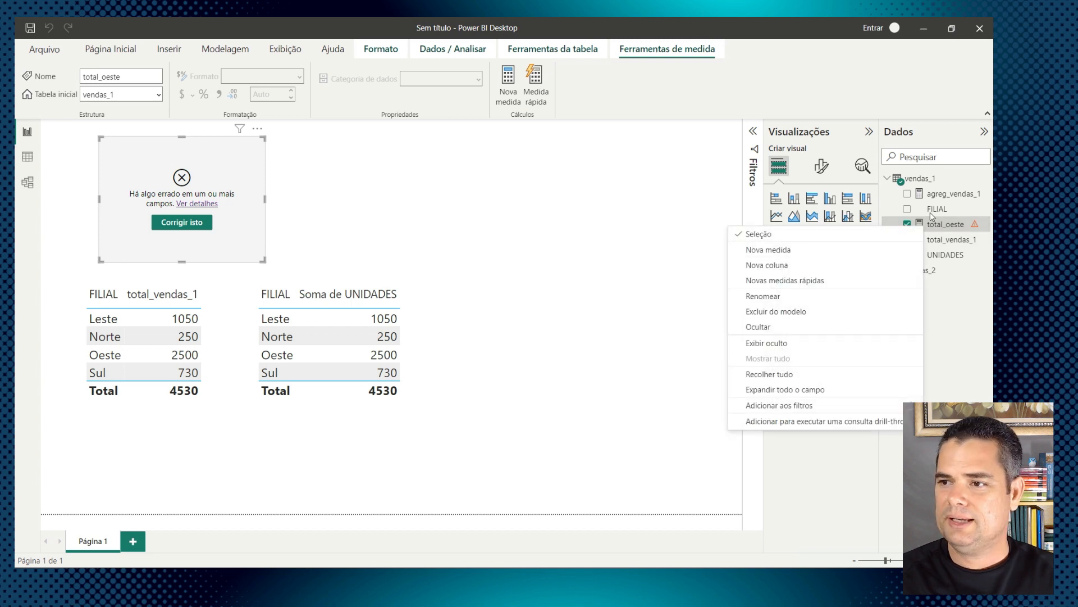
click(934, 222)
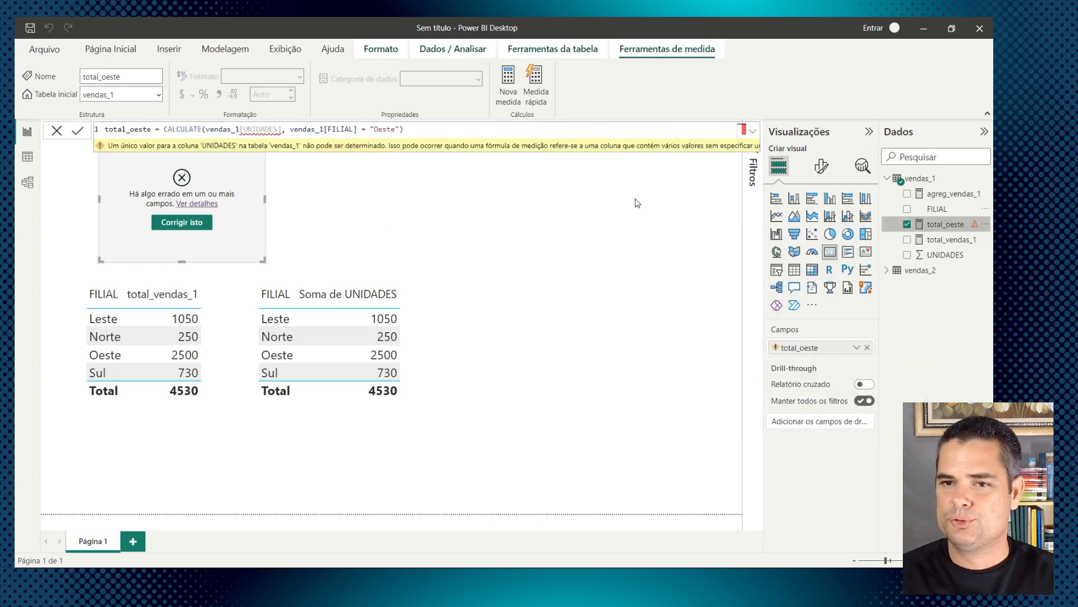
click(284, 129)
key(BackSpace)
key(BackSpace)
key(BackSpace)
key(BackSpace)
key(BackSpace)
key(BackSpace)
key(BackSpace)
key(BackSpace)
key(BackSpace)
key(BackSpace)
key(BackSpace)
key(BackSpace)
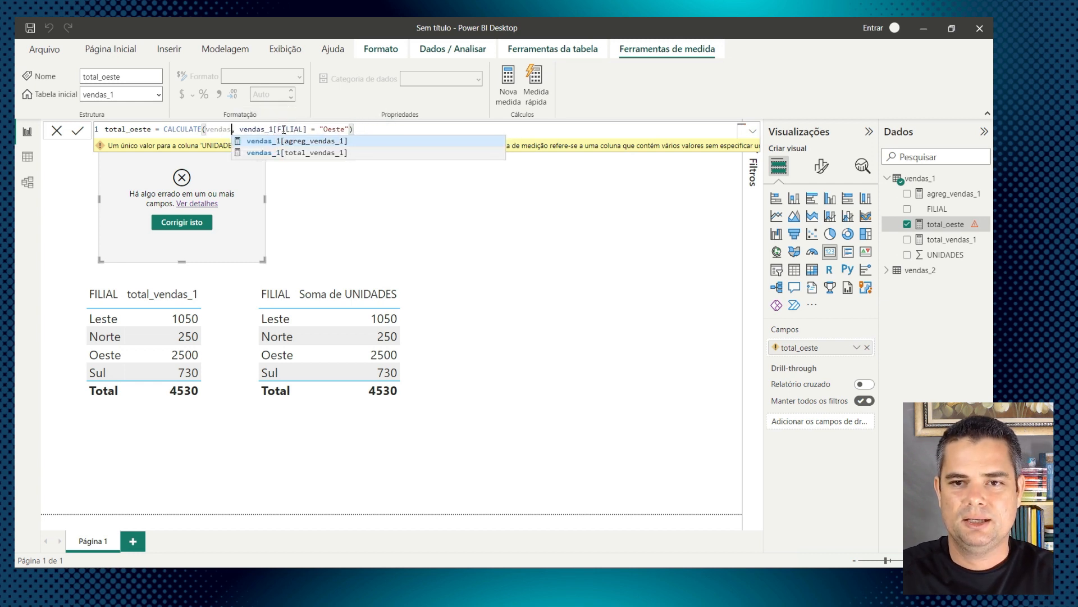
key(BackSpace)
key(BackSpace)
key(BackSpace)
key(BackSpace)
key(BackSpace)
key(BackSpace)
text([)
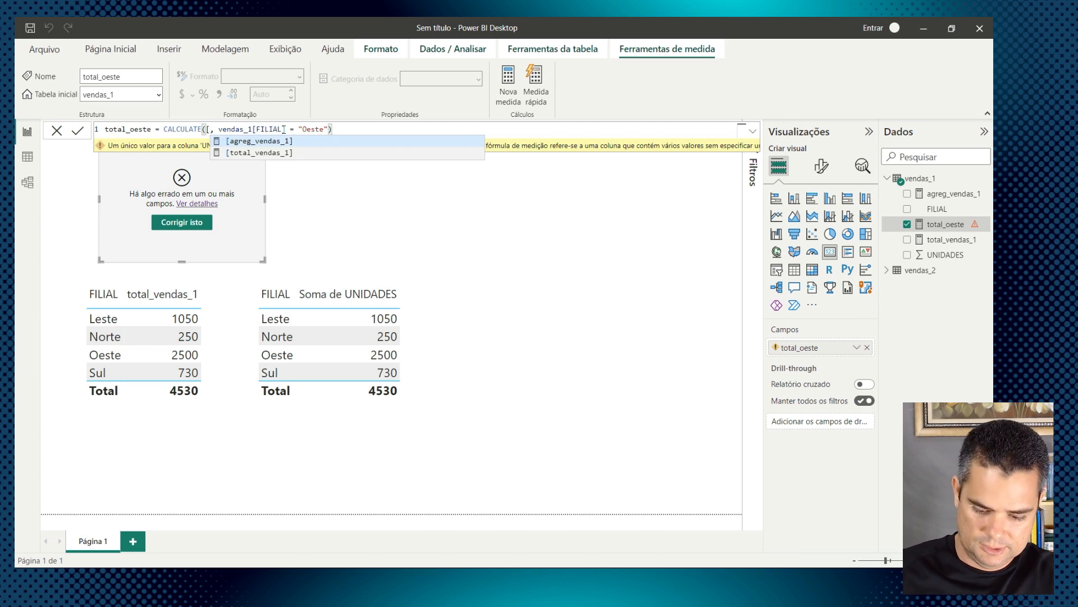
key(Down)
key(Tab)
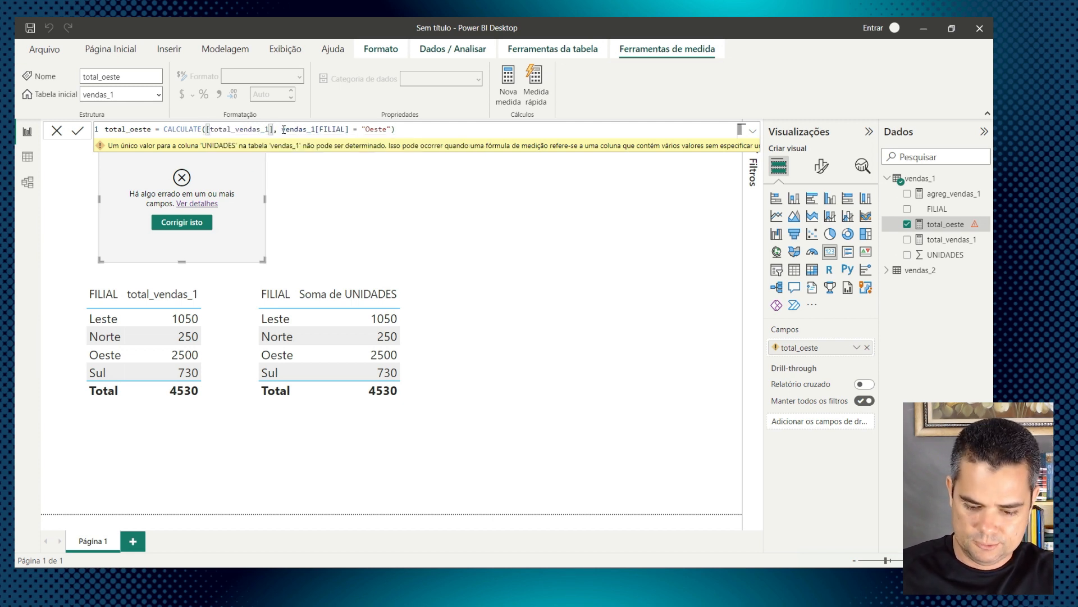
key(Return)
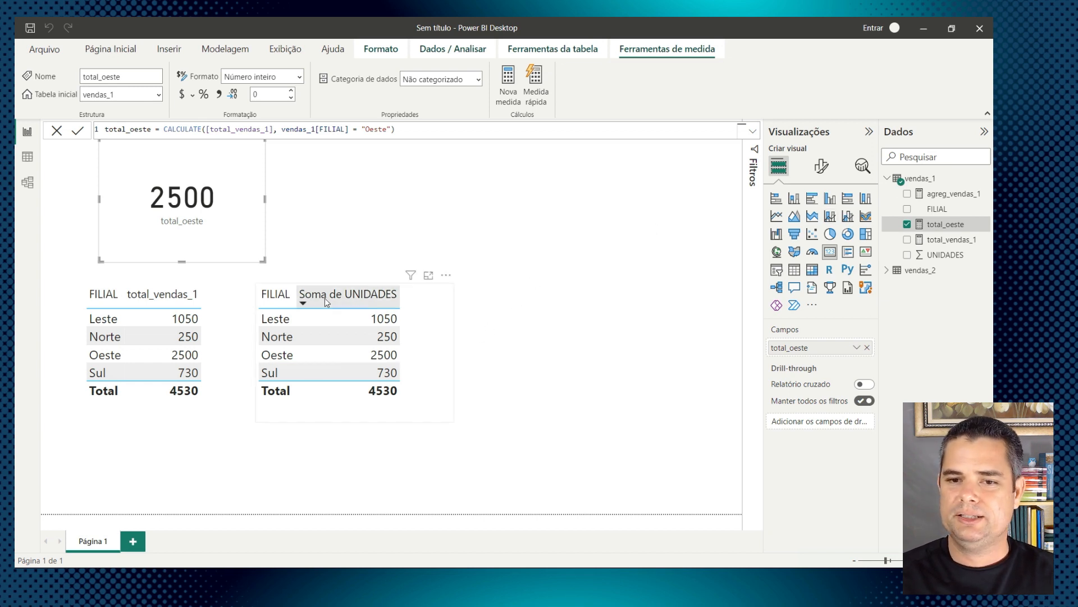
Step: Delete the total_oeste card visual from the report page
click(229, 301)
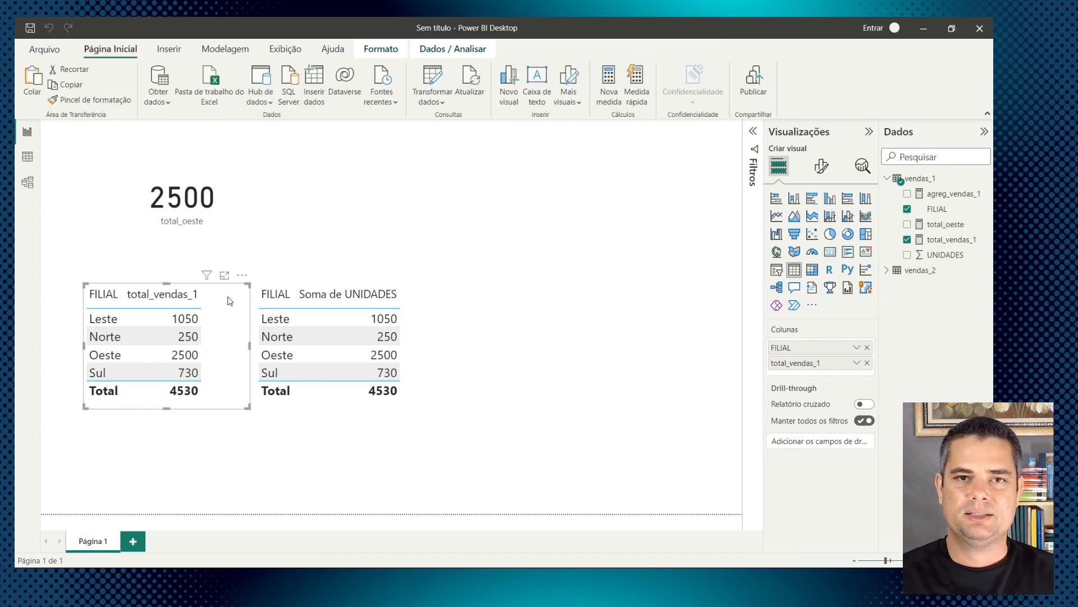
click(409, 307)
click(175, 204)
key(Delete)
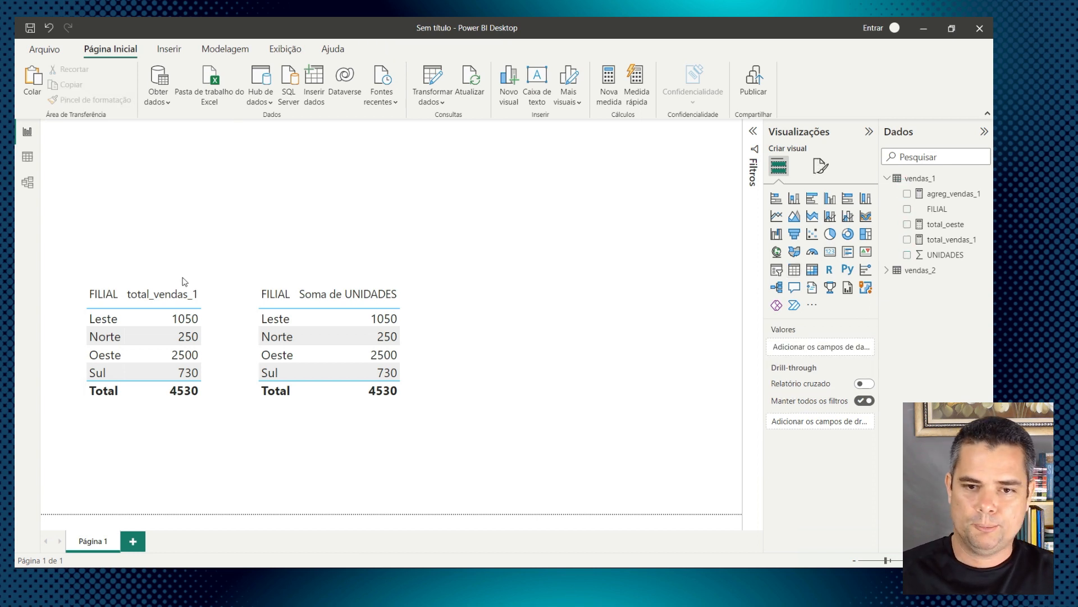
Step: Move the total_vendas_1 and Soma de UNIDADES tables higher on the page with a wide gap between them
drag(424, 309, 560, 245)
drag(219, 309, 278, 230)
drag(574, 246, 631, 223)
click(230, 256)
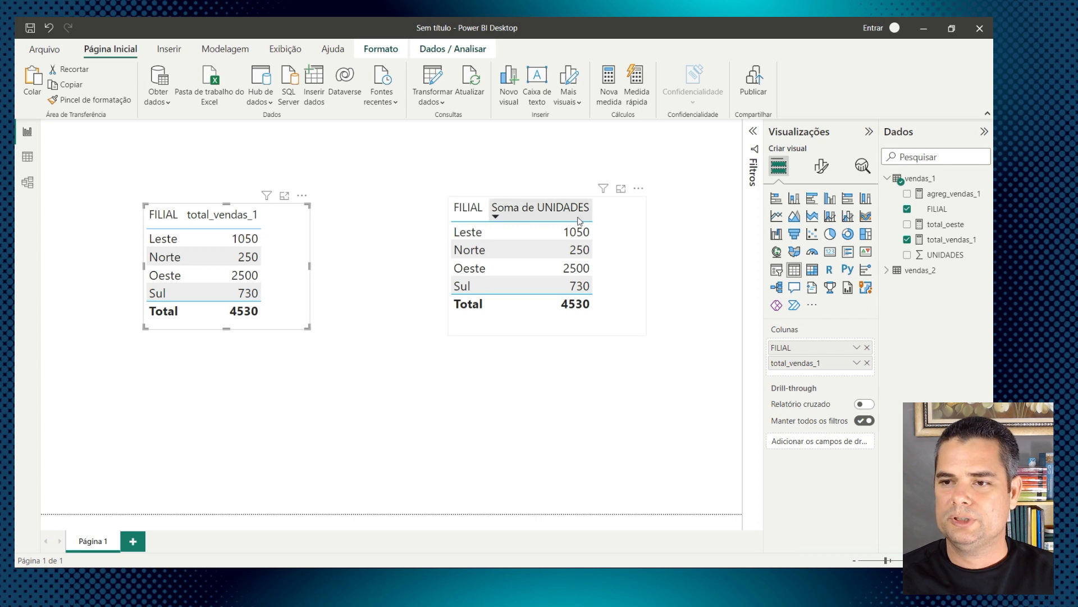
click(625, 224)
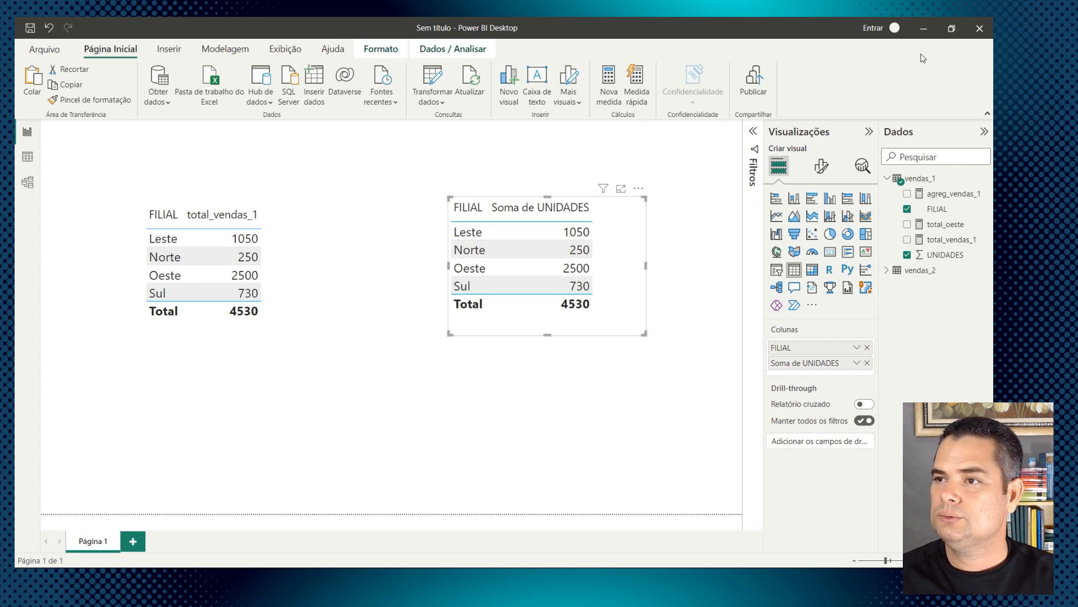
Step: Switch to the presentation slide about using value columns in visuals, review it, and return to Power BI Desktop
click(923, 28)
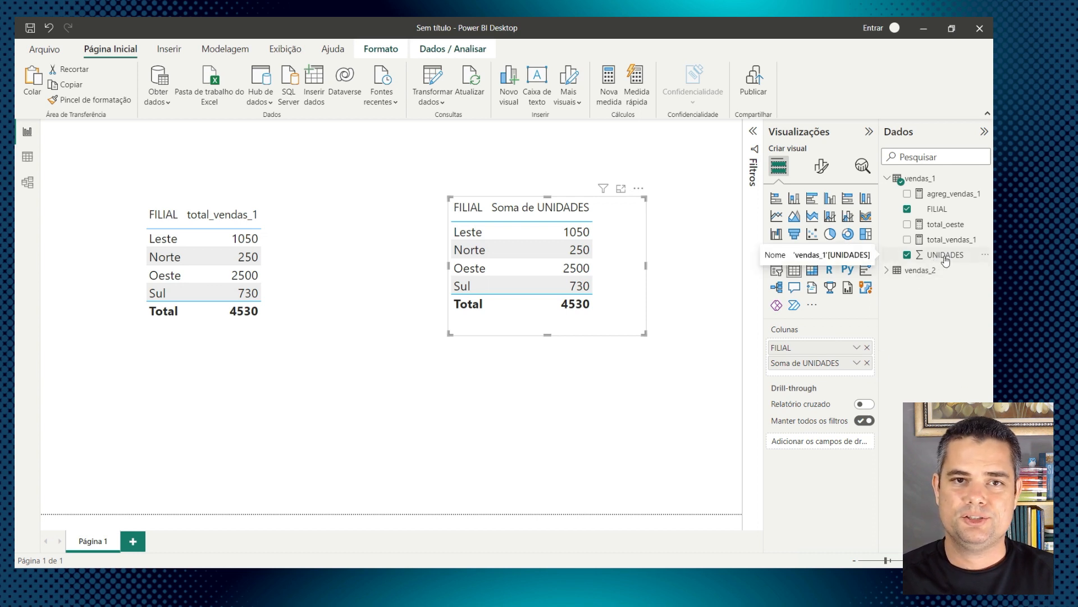
click(923, 28)
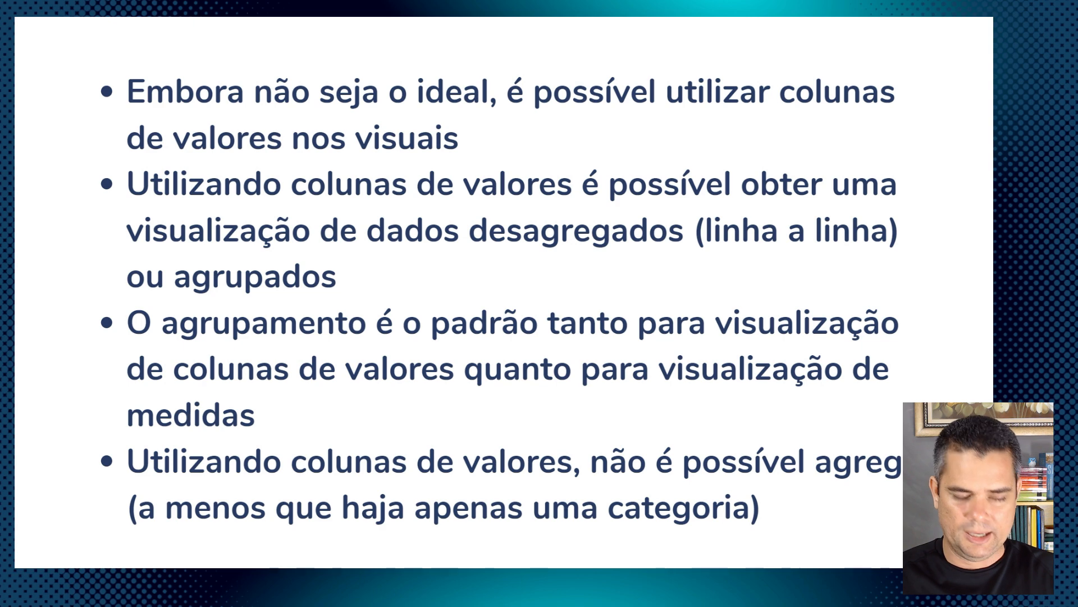
key(alt+Tab)
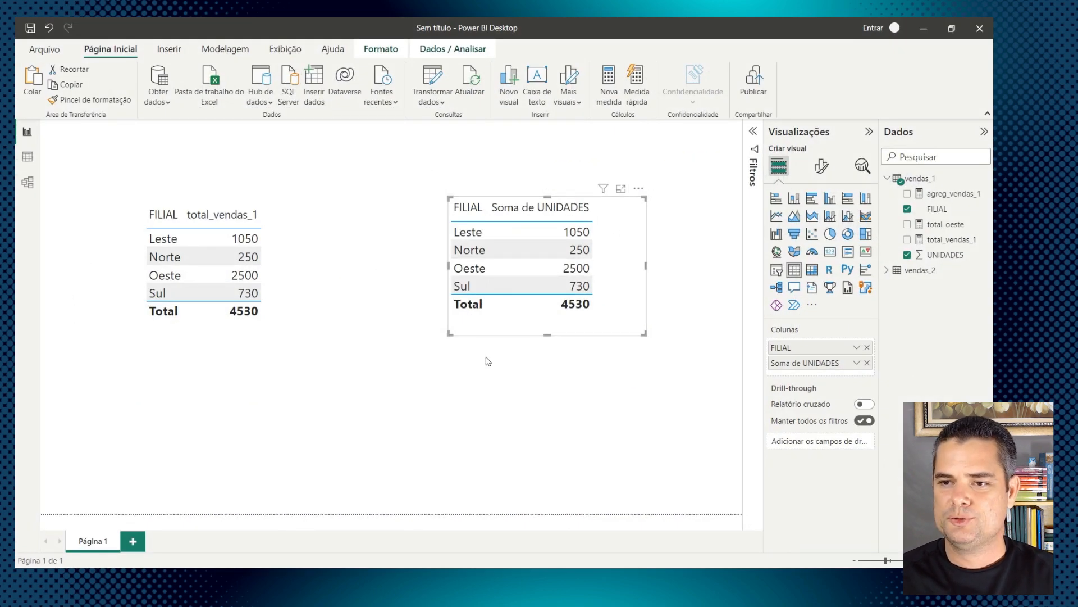
Step: Move the Soma de UNIDADES table slightly closer to the other table, and remove and re-add its UNIDADES column
drag(629, 239, 585, 233)
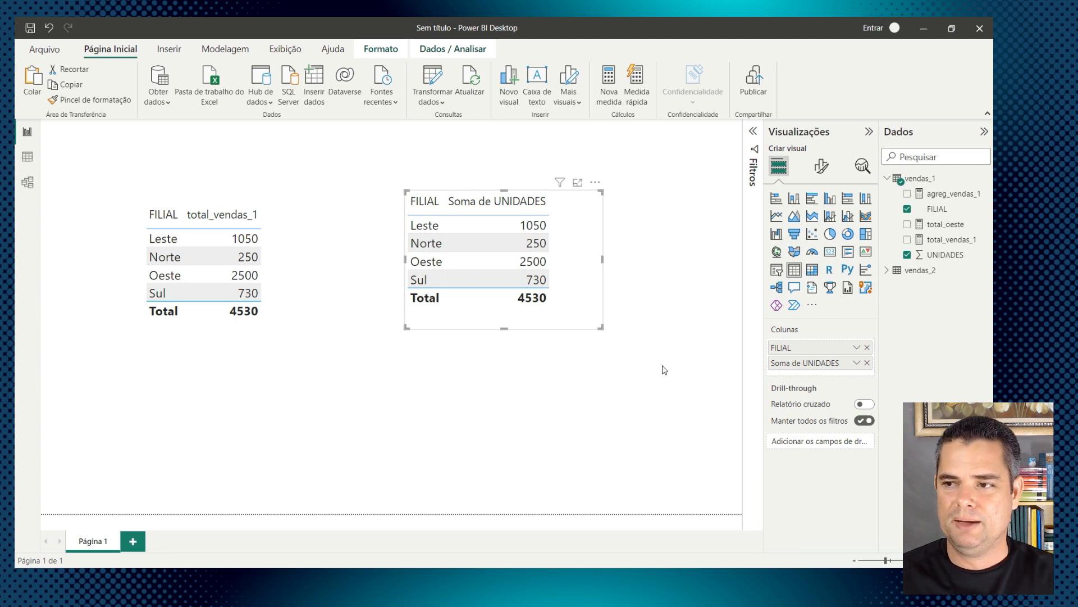
click(907, 255)
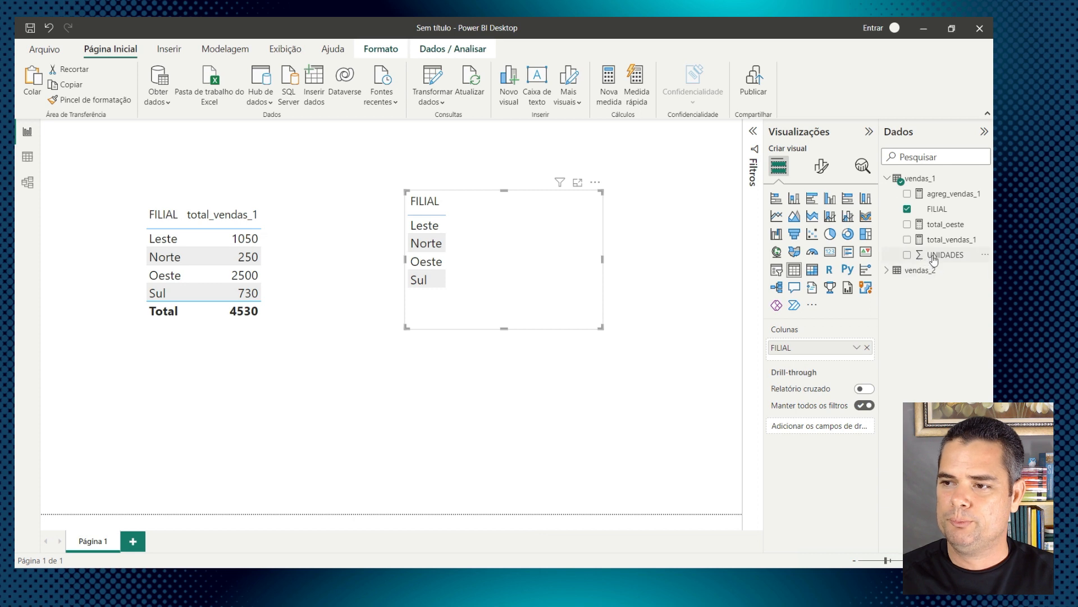
drag(934, 256, 845, 356)
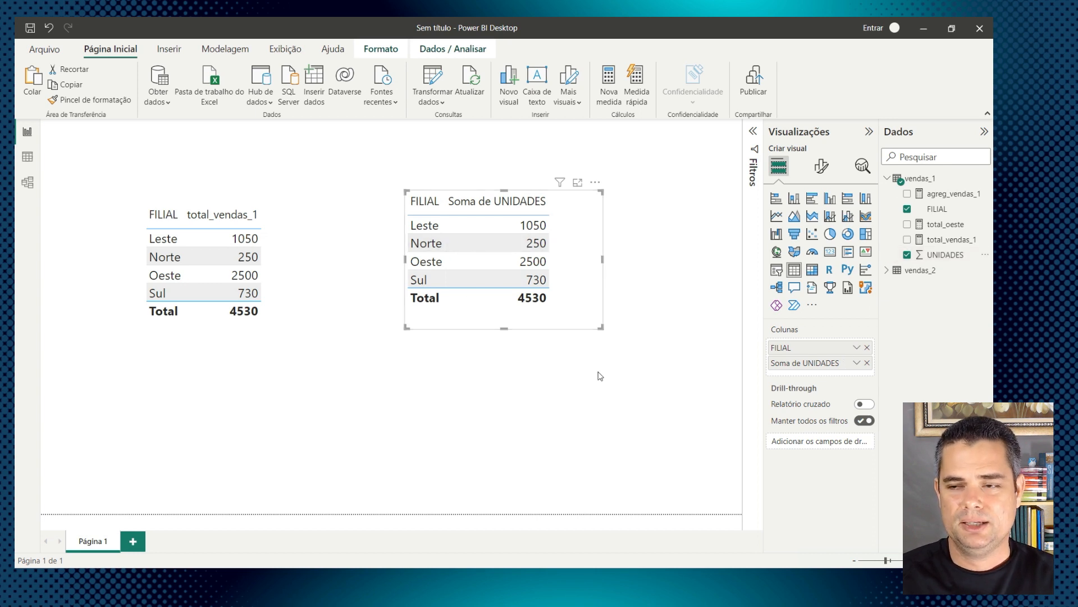
Step: Switch the summarization of UNIDADES in the table to Média, Mínimo and Máximo in turn
click(857, 363)
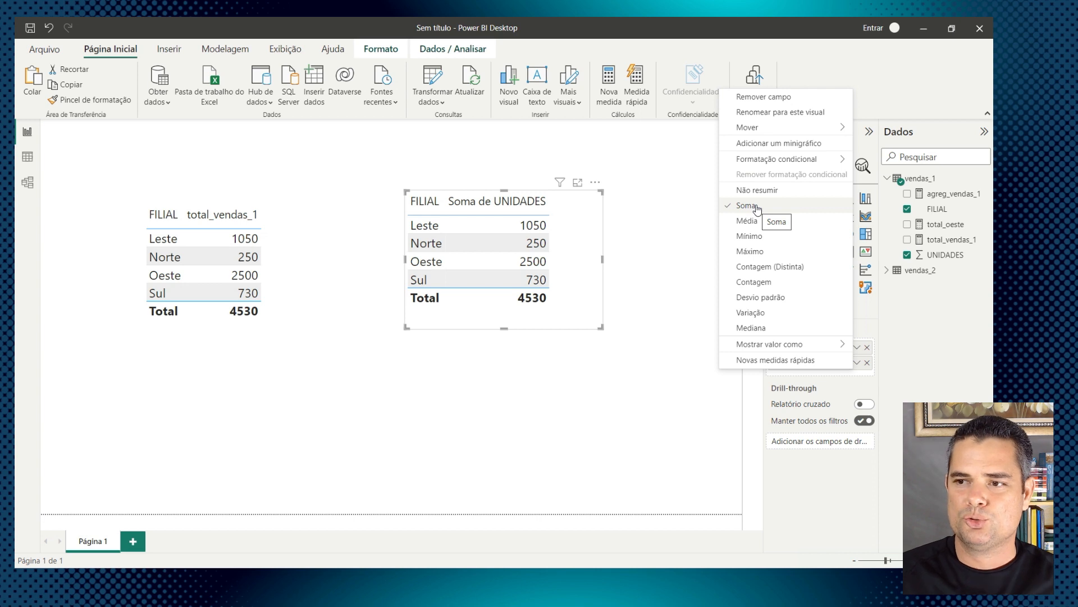
click(749, 221)
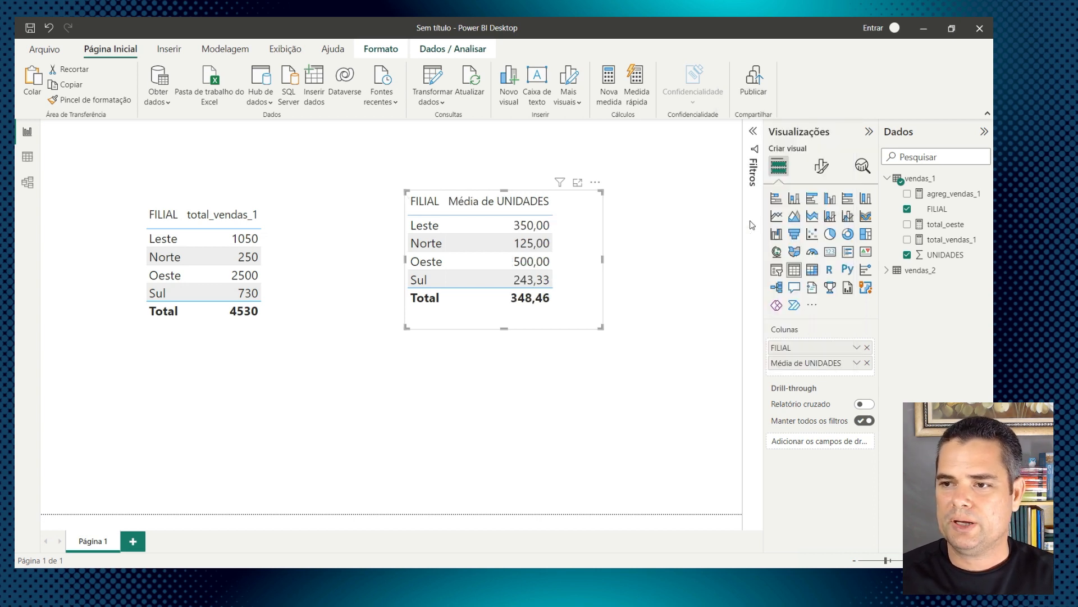
click(857, 362)
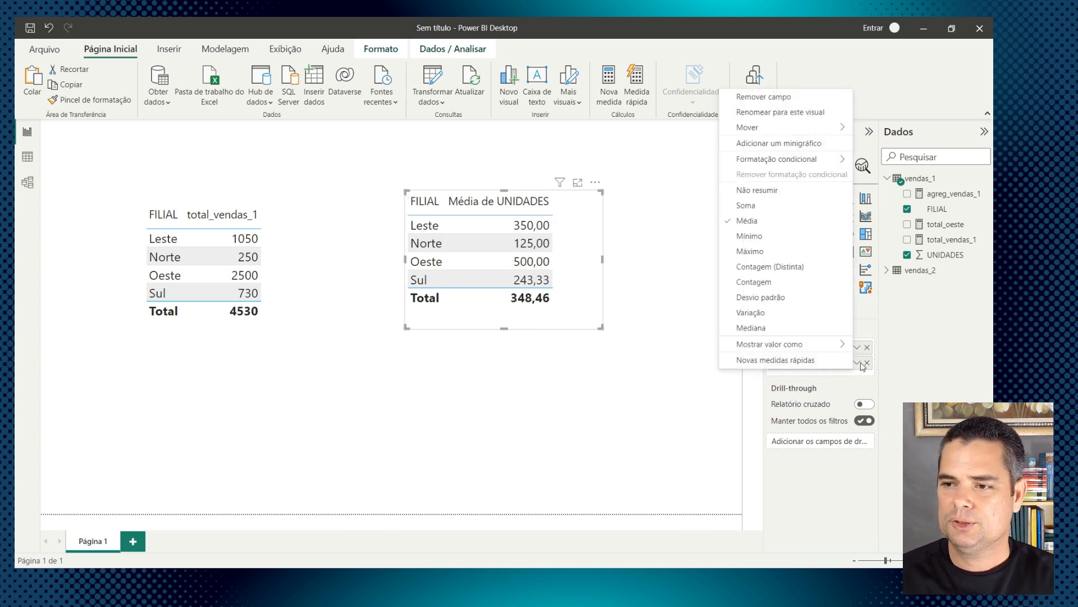
click(751, 236)
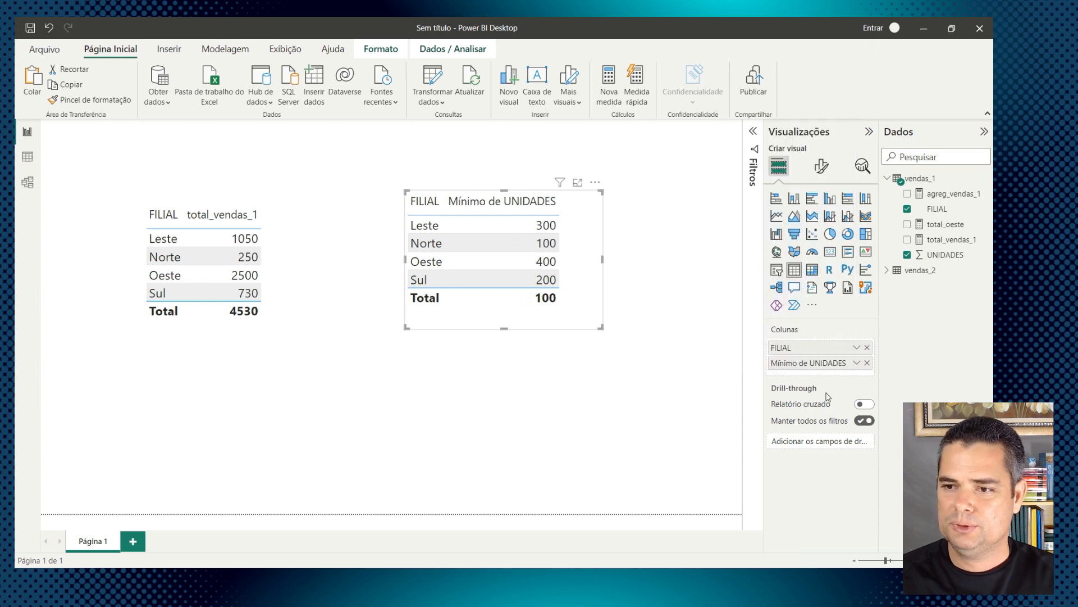
click(857, 363)
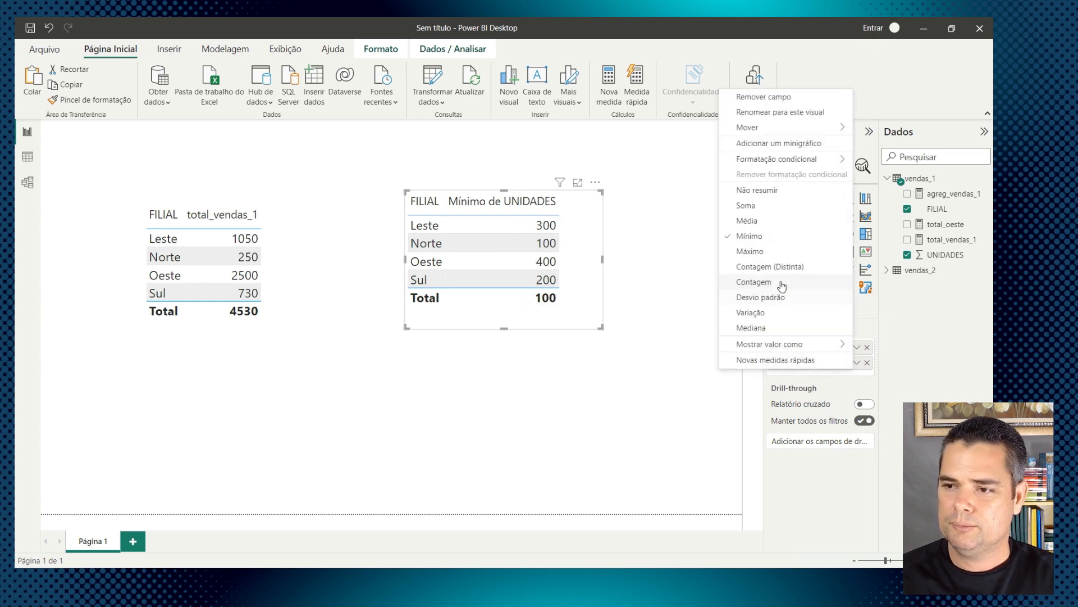
click(753, 247)
Step: Set UNIDADES to Não resumir in a table stretched to fit all rows, and compare it with the vendas_1 source data
click(858, 363)
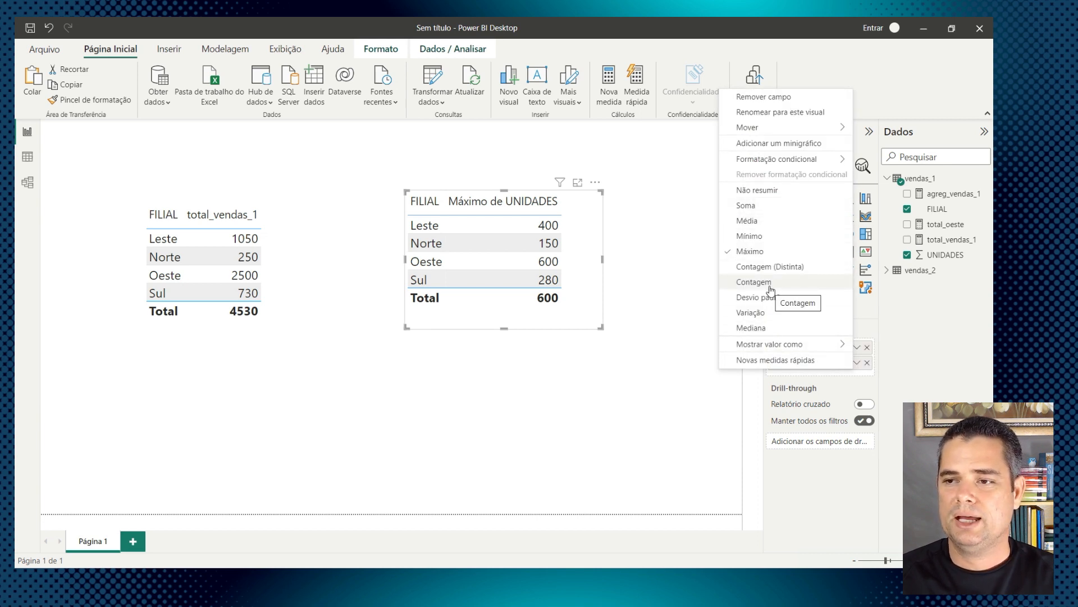
click(750, 191)
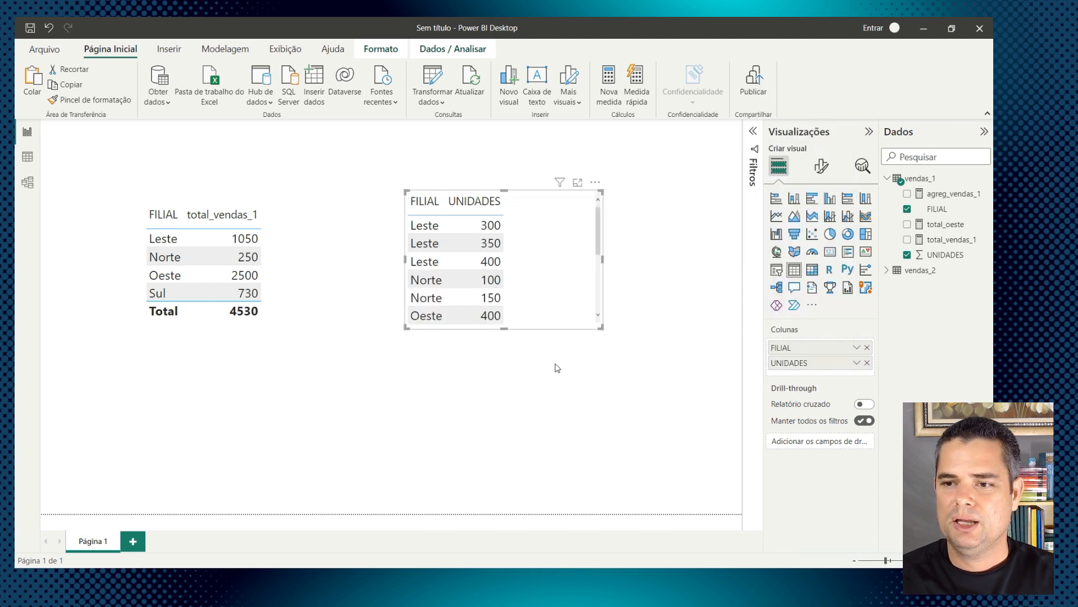
drag(503, 329, 549, 480)
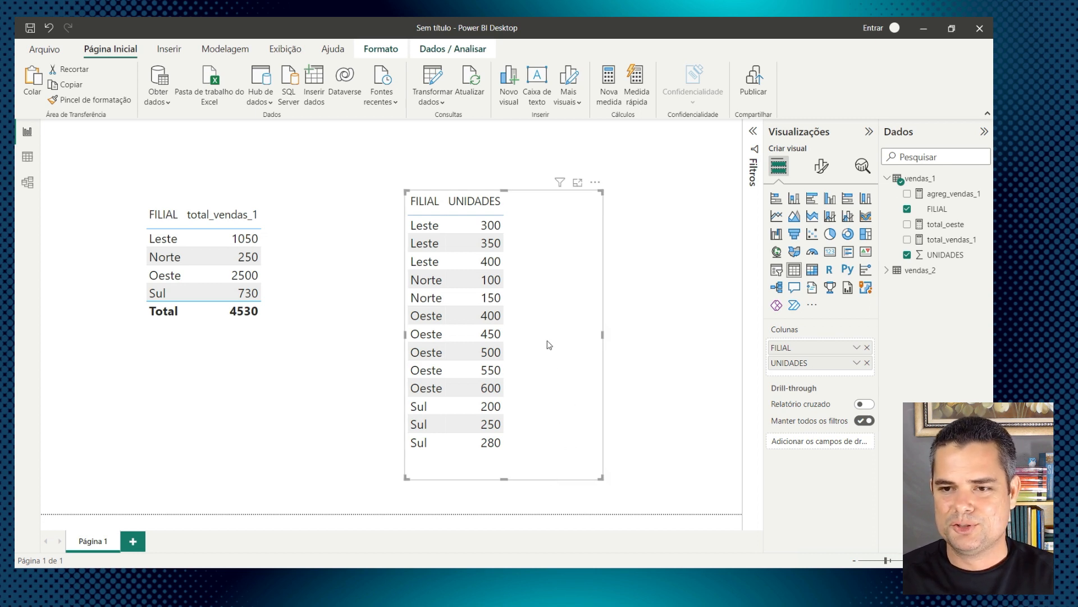
click(28, 162)
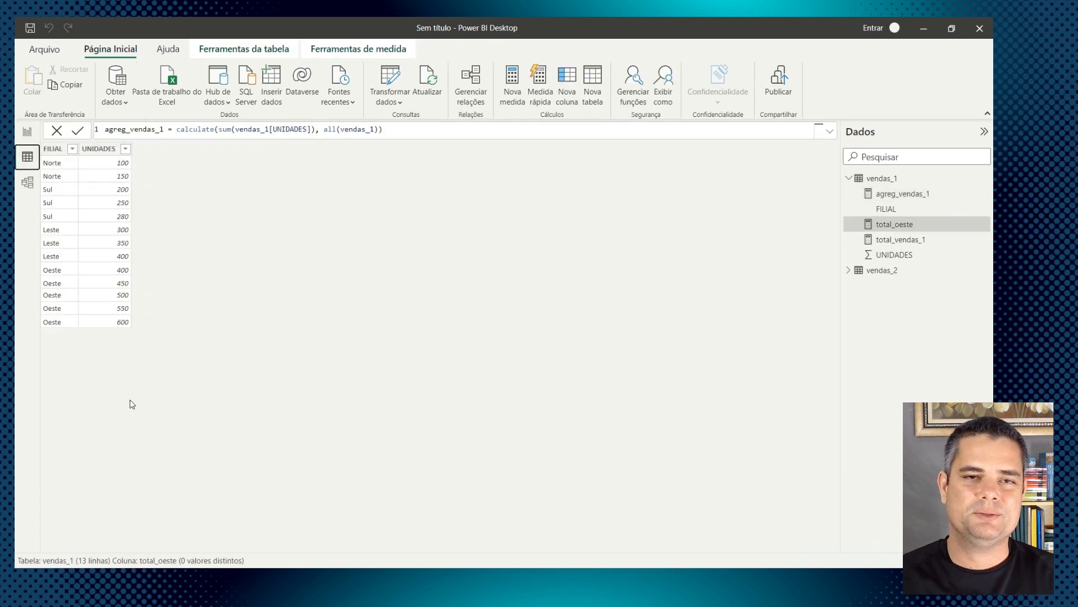
click(27, 132)
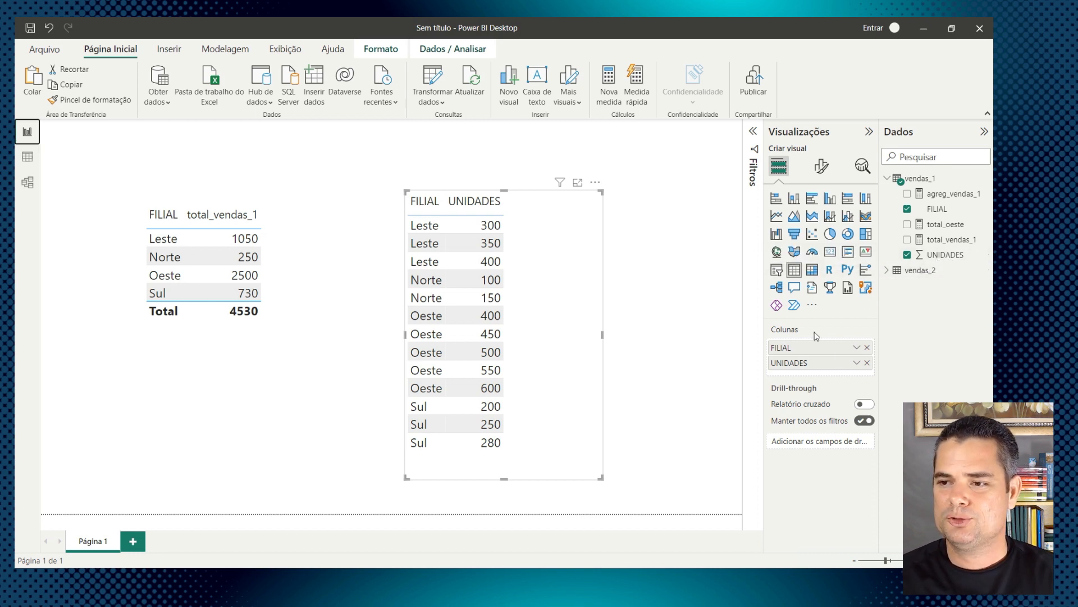
Step: Set the summarization of UNIDADES in the table to Desvio padrão
click(858, 363)
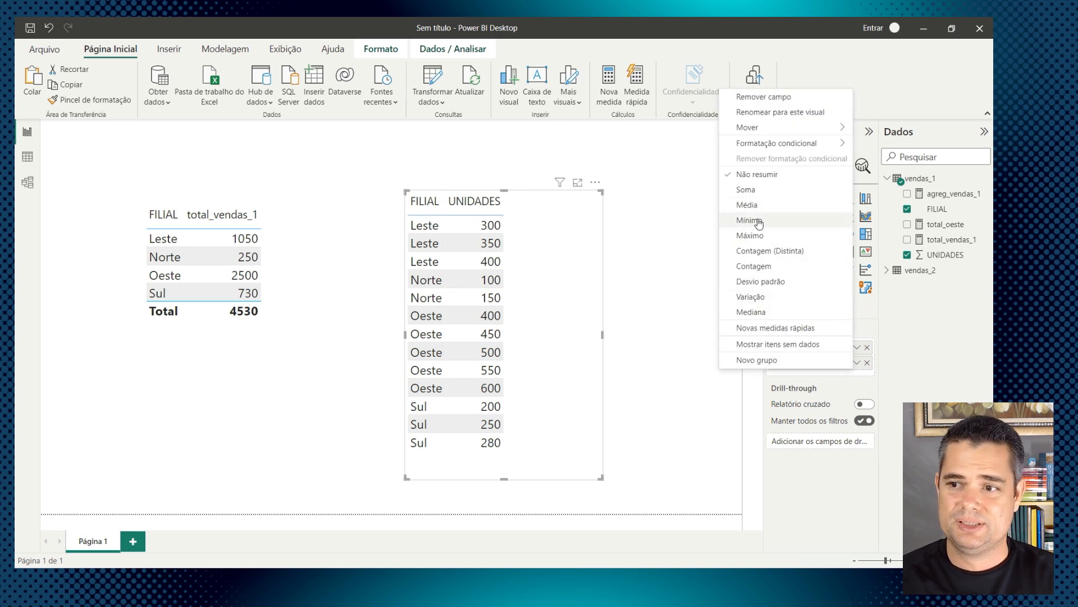
click(760, 282)
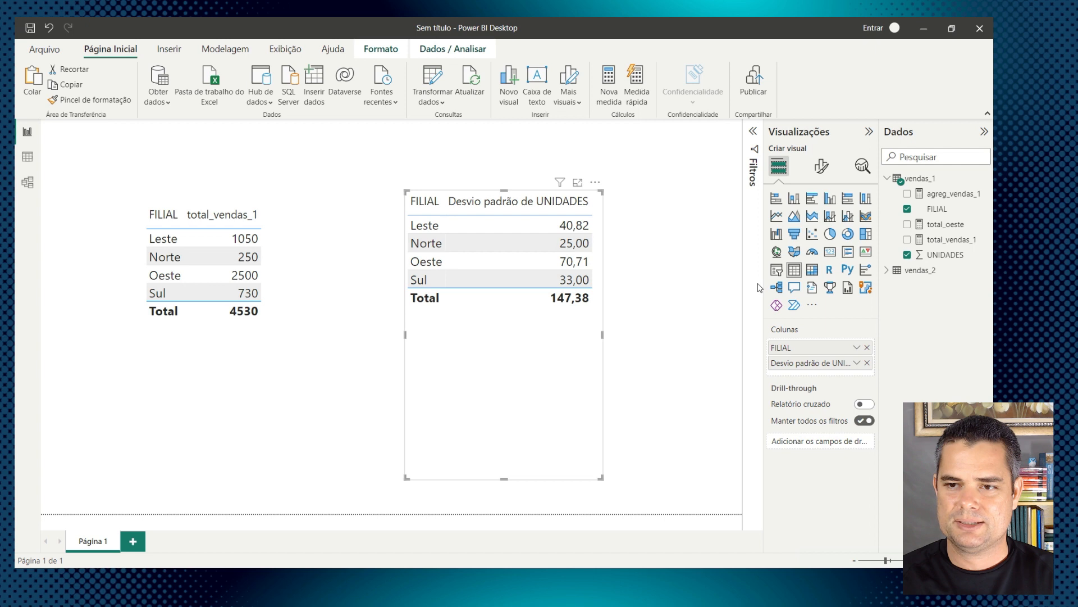
Step: Set UNIDADES to Não resumir in the table and check the presentation slide on using value columns in visuals
click(857, 363)
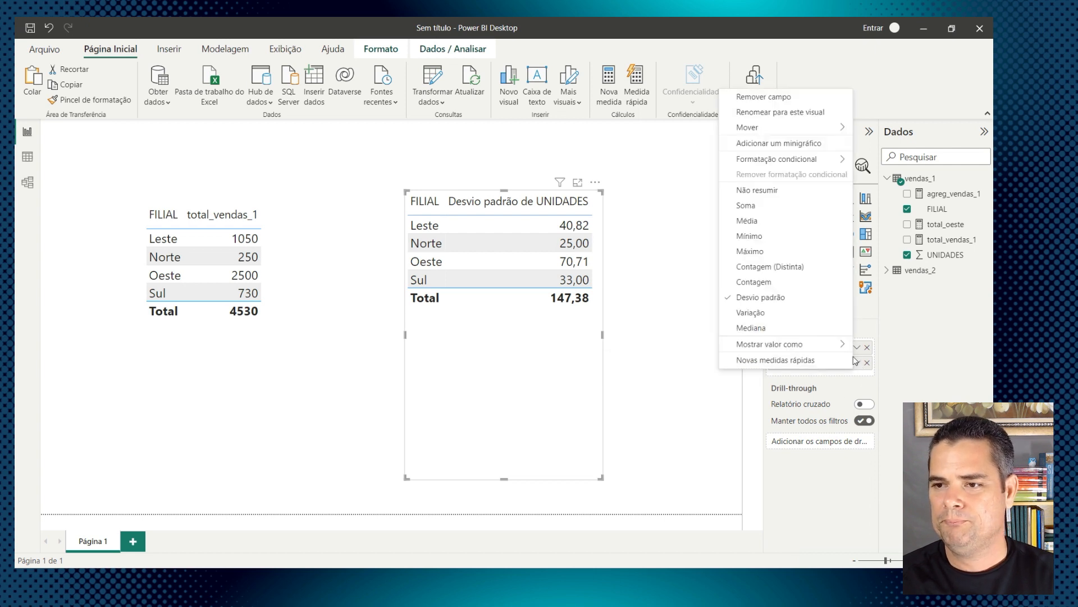
click(760, 190)
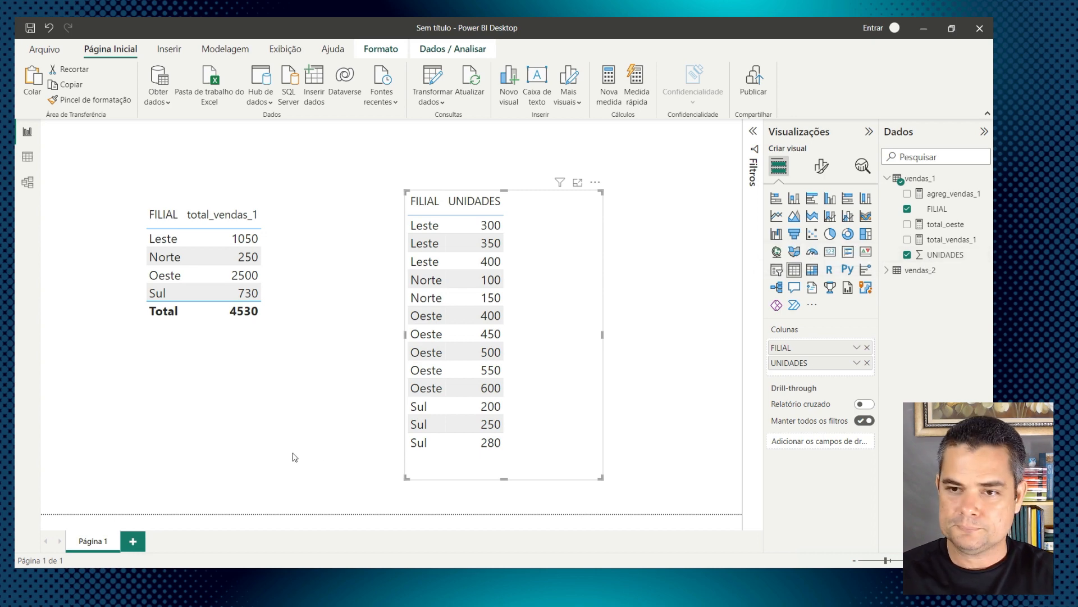
key(alt+Tab)
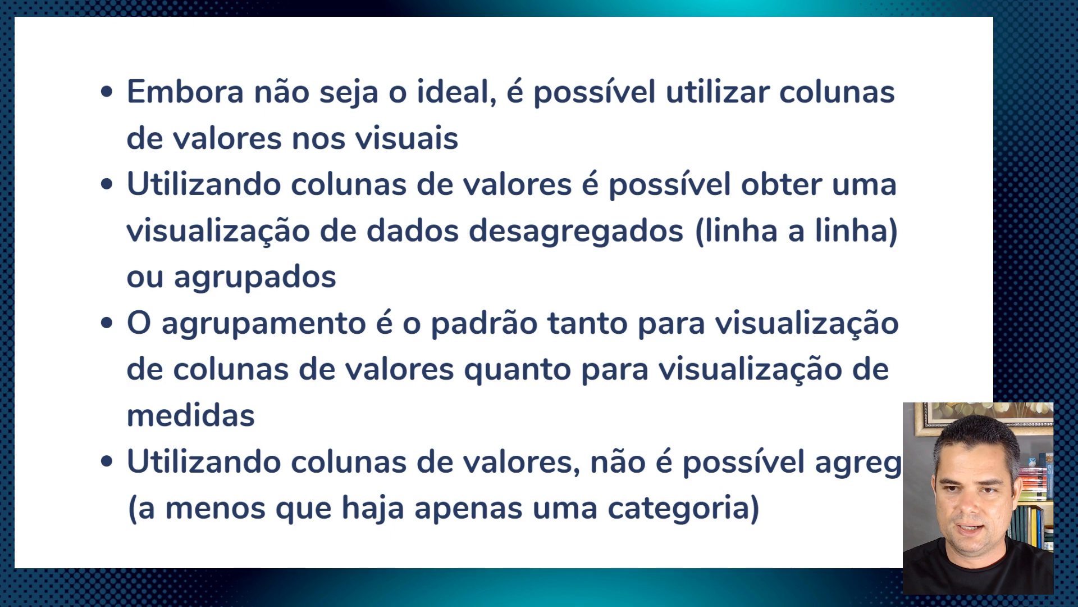
key(alt+Tab)
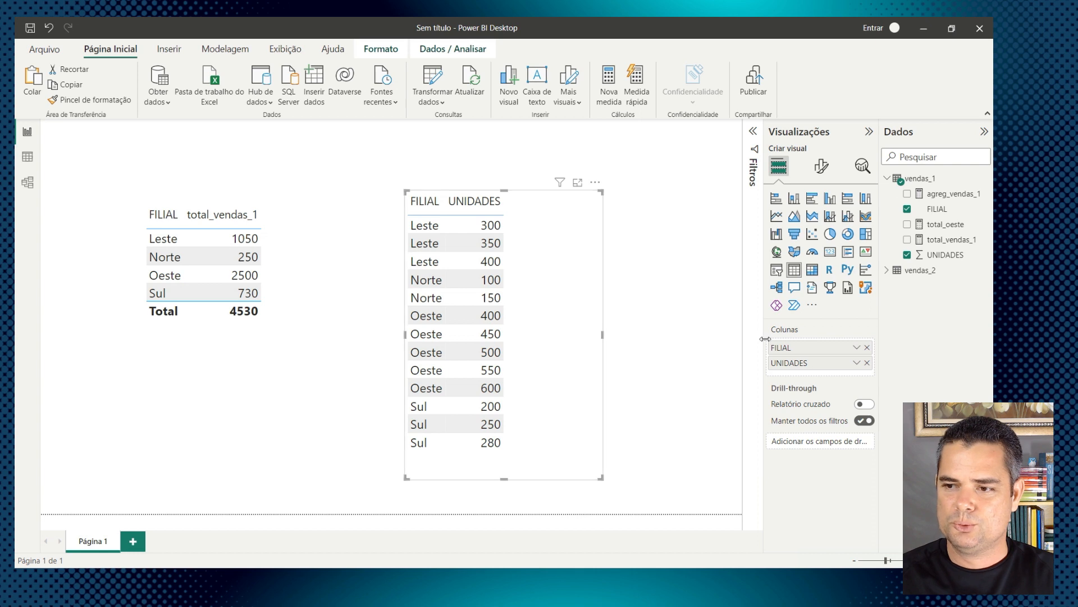
Step: Switch the summarization of UNIDADES in the table to Soma, Mínimo and back to Não resumir
click(856, 363)
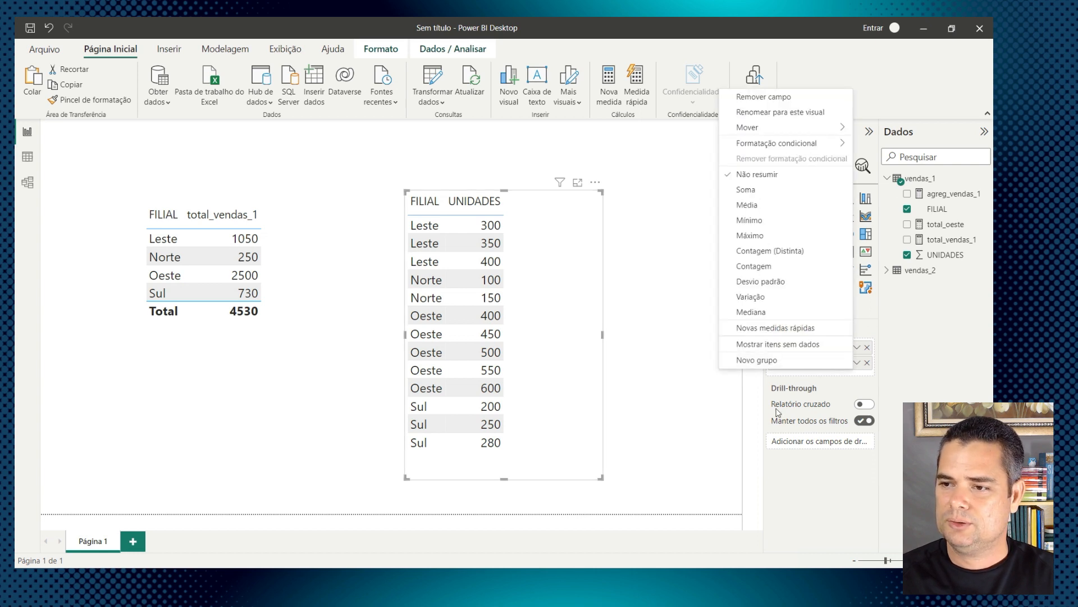
click(747, 191)
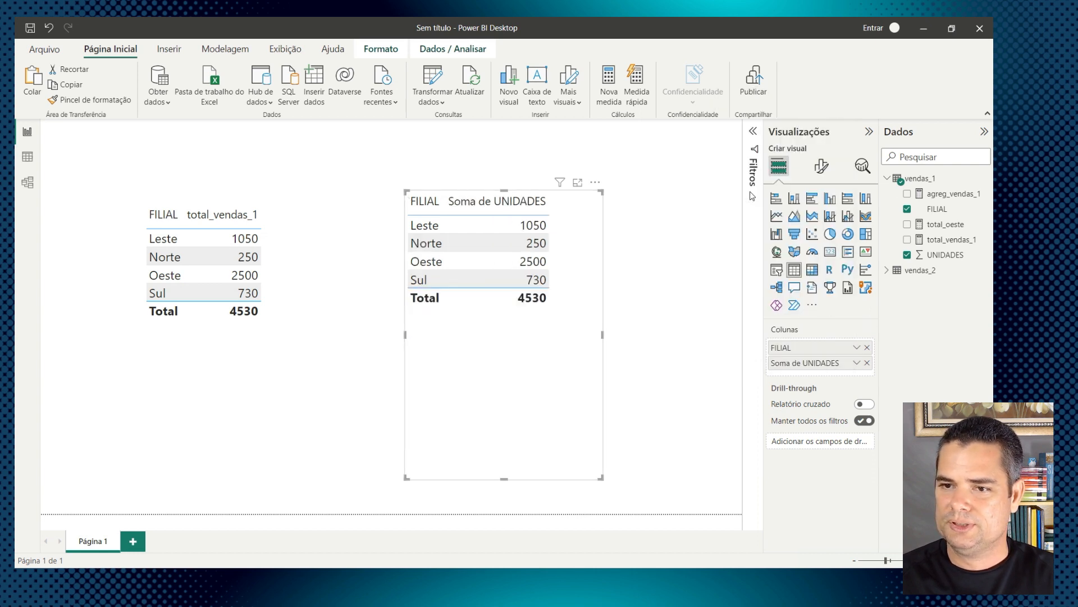
click(856, 363)
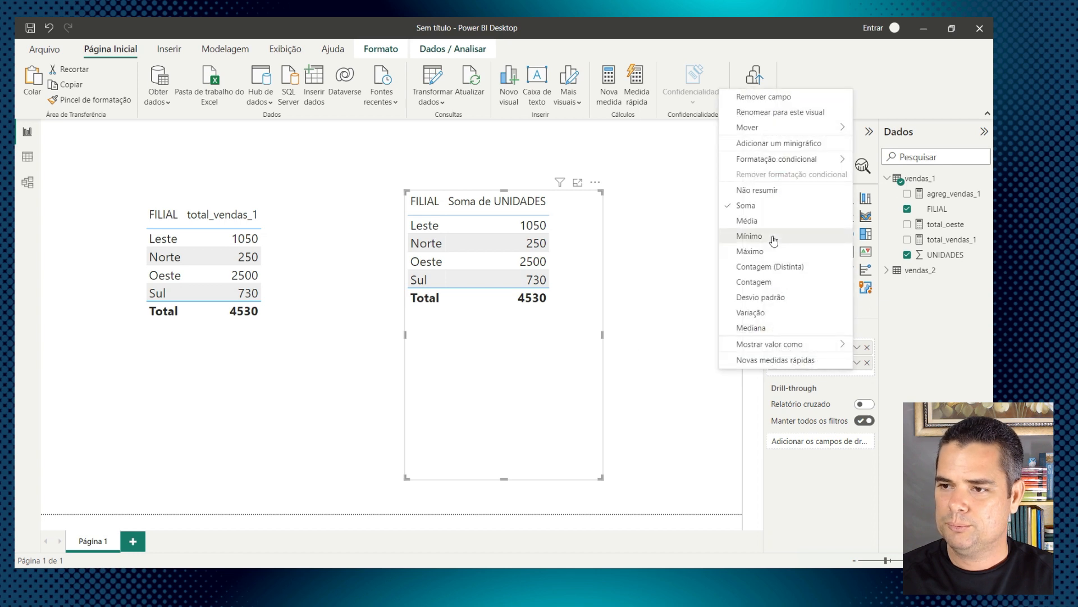
click(801, 236)
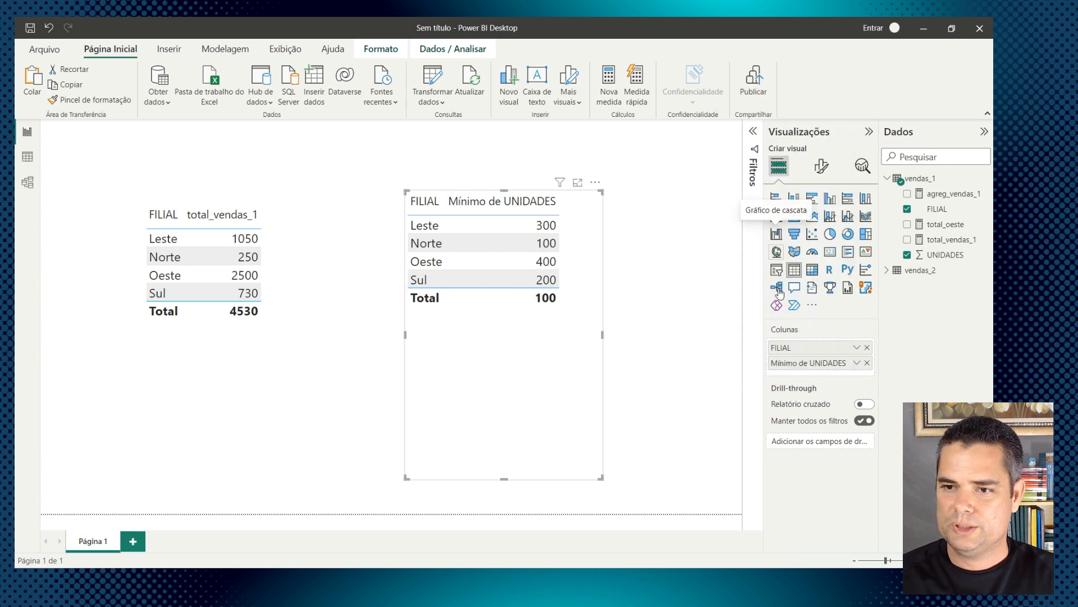
click(857, 364)
click(757, 190)
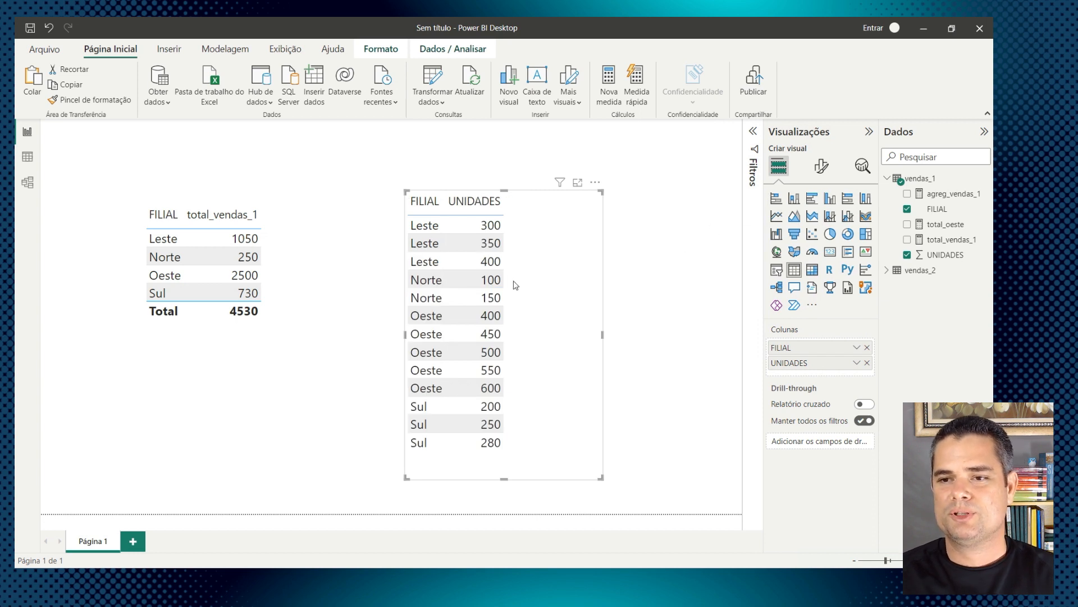
Step: Check the field options of FILIAL and set the summarization of UNIDADES in the table to Mínimo
click(855, 347)
click(888, 320)
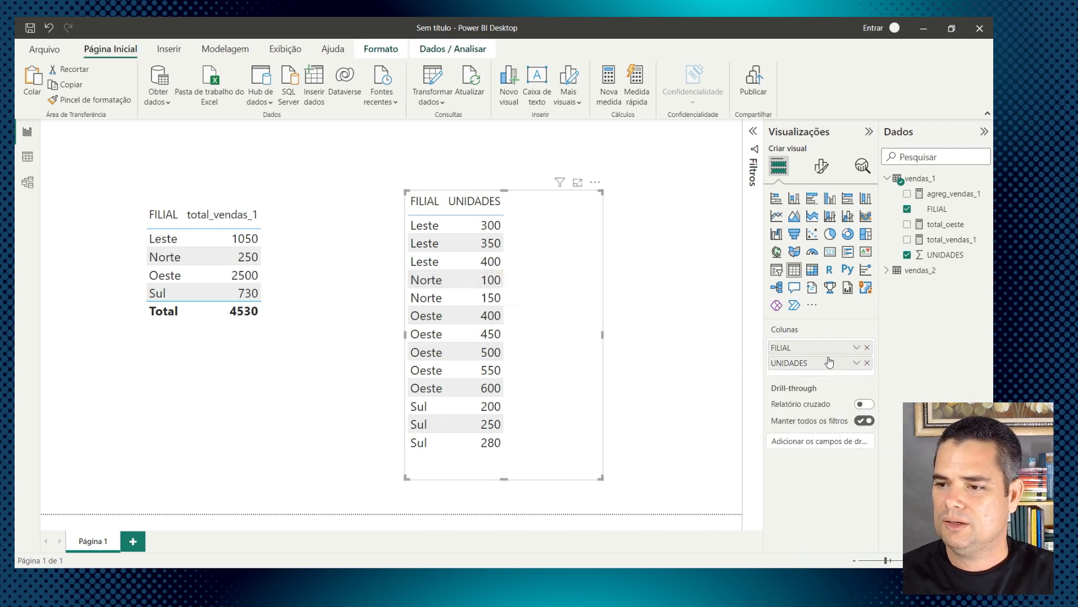
click(857, 363)
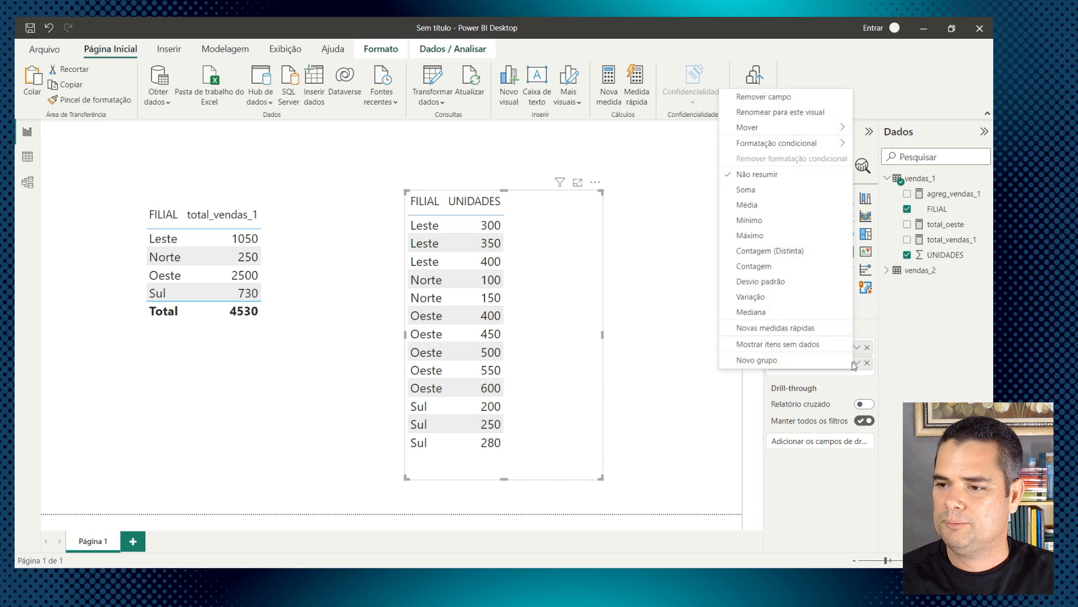
click(755, 225)
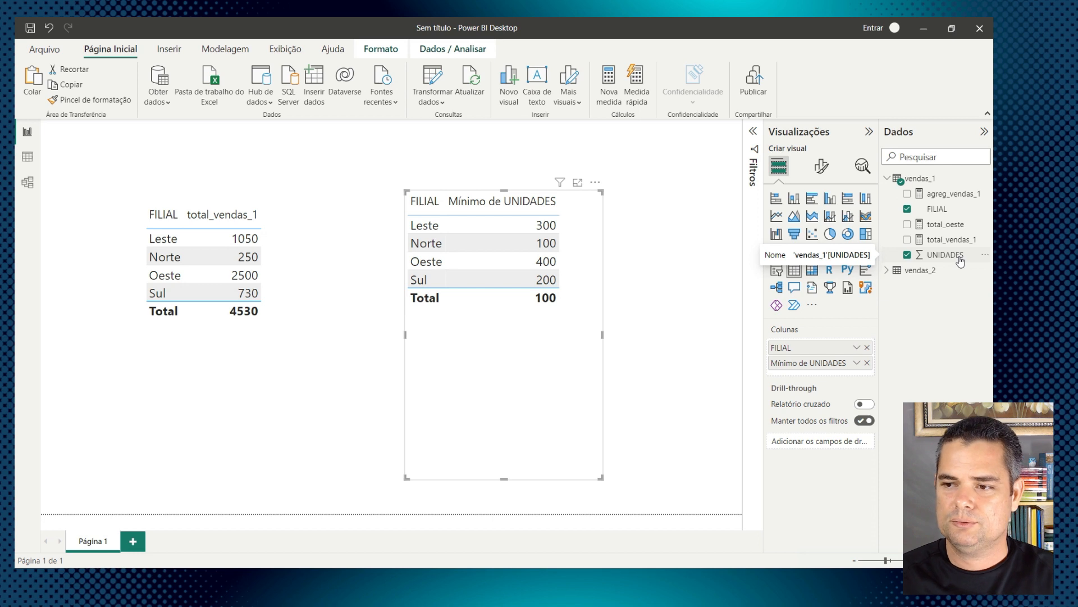
click(688, 320)
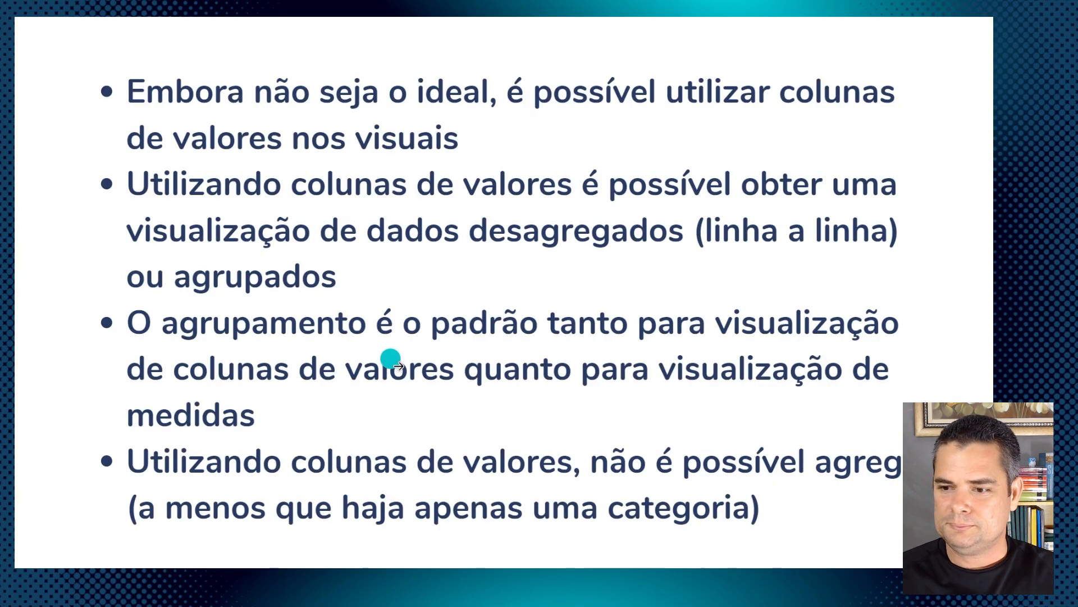
Step: Delete the total_vendas_1 table from the report page and move the Mínimo de UNIDADES table into the freed space
click(398, 366)
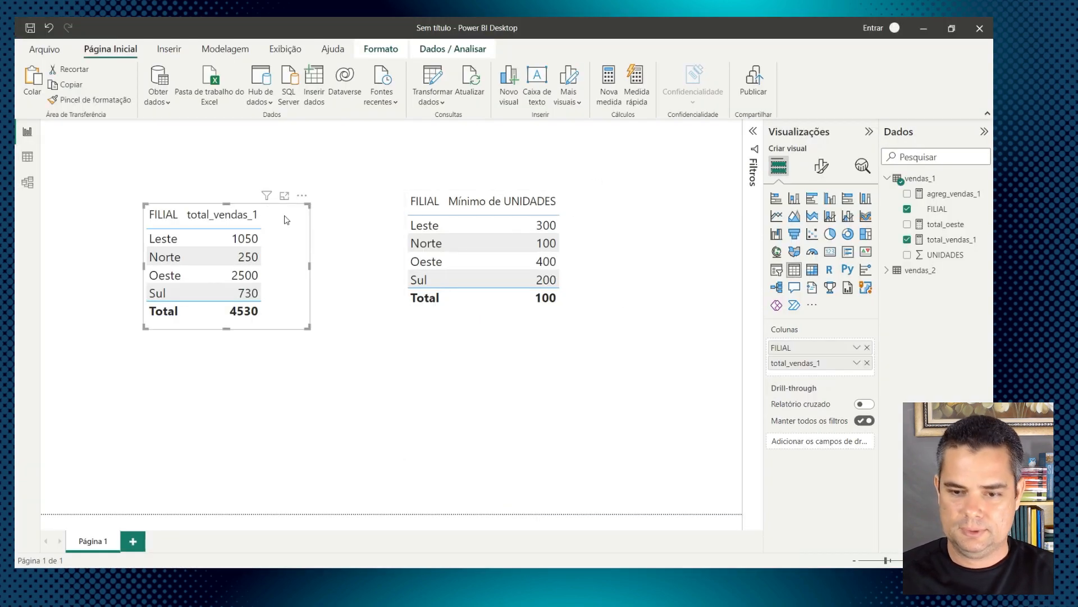
key(Delete)
drag(580, 228, 380, 244)
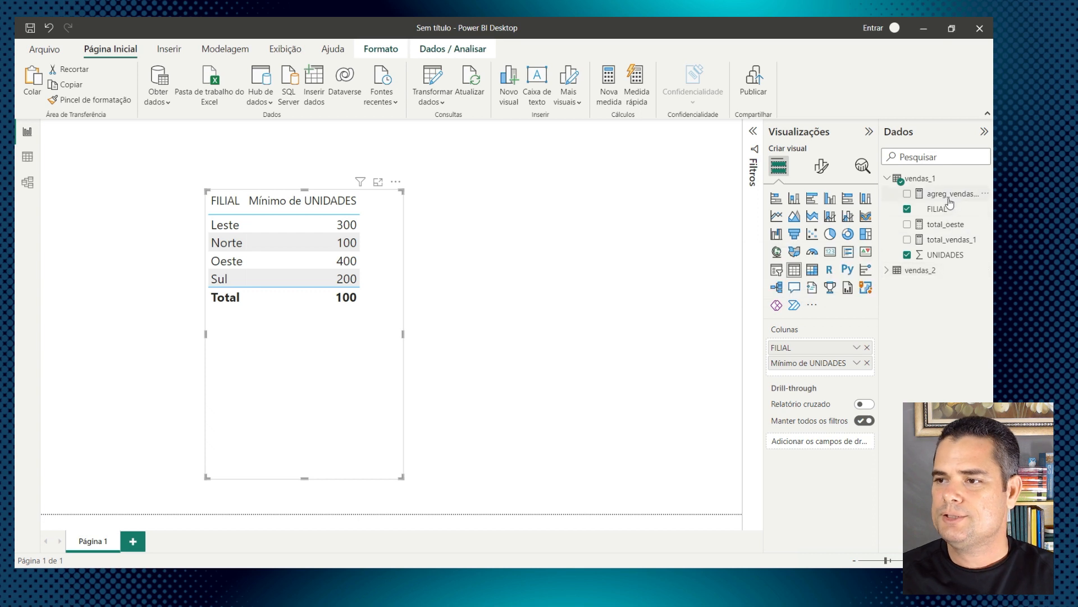
Step: Add the total_oeste measure to the table, widen the table to fit it, and remove total_oeste again
drag(947, 227, 858, 374)
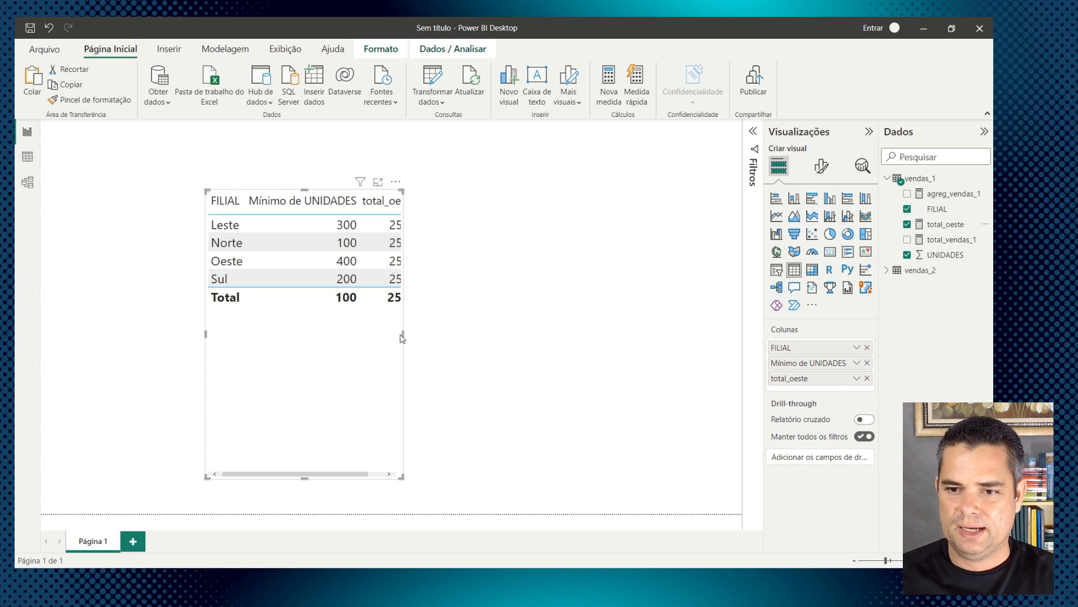
drag(402, 334, 520, 335)
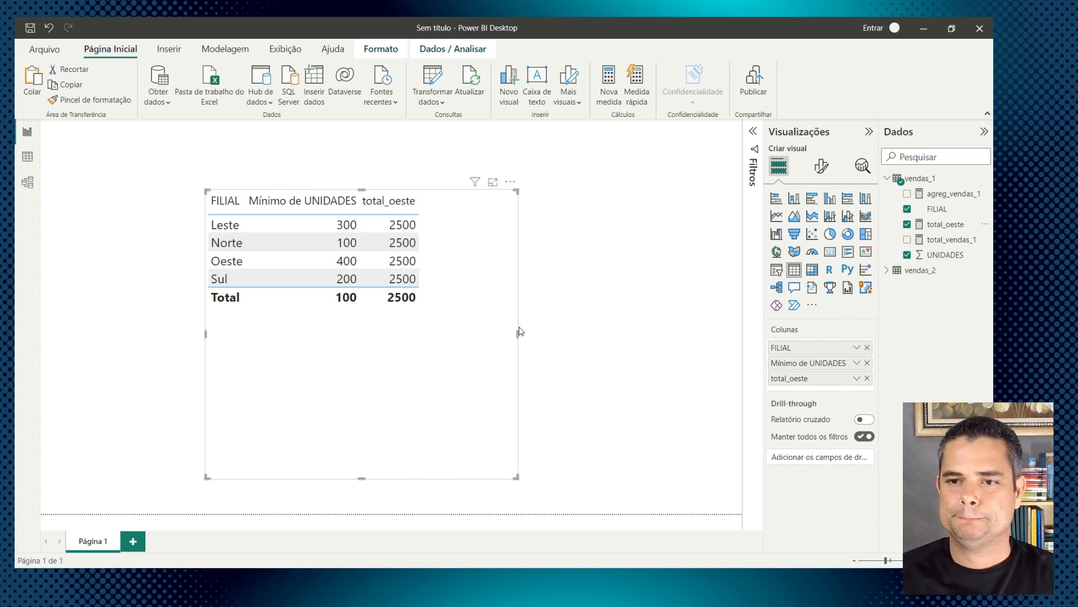
click(907, 224)
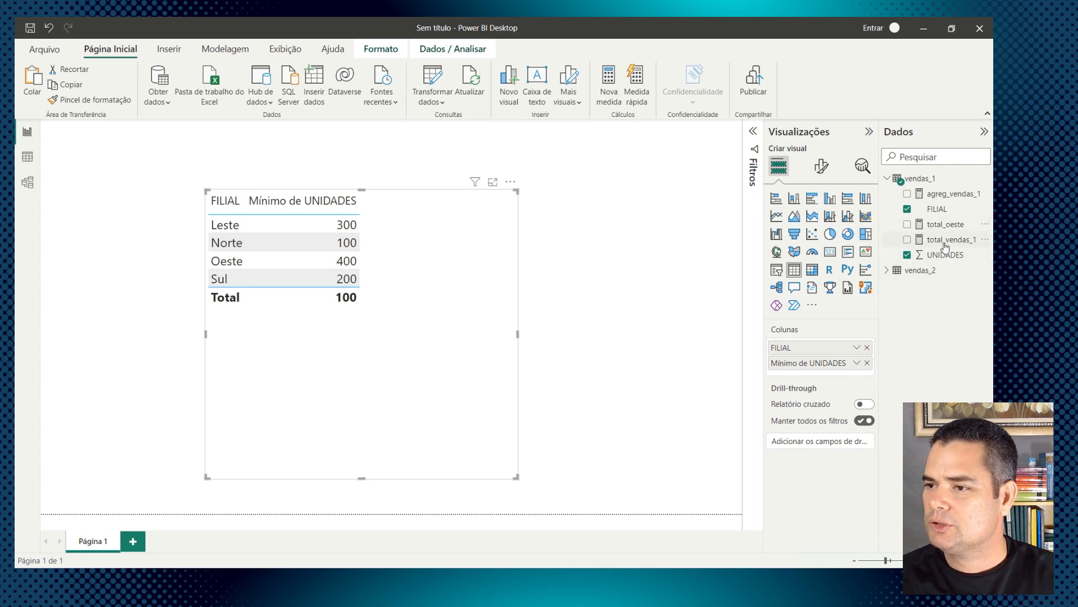
Step: Add the total_vendas_1 measure beside UNIDADES set to Não resumir, and heighten and reposition the table to fit all rows
drag(945, 243, 829, 368)
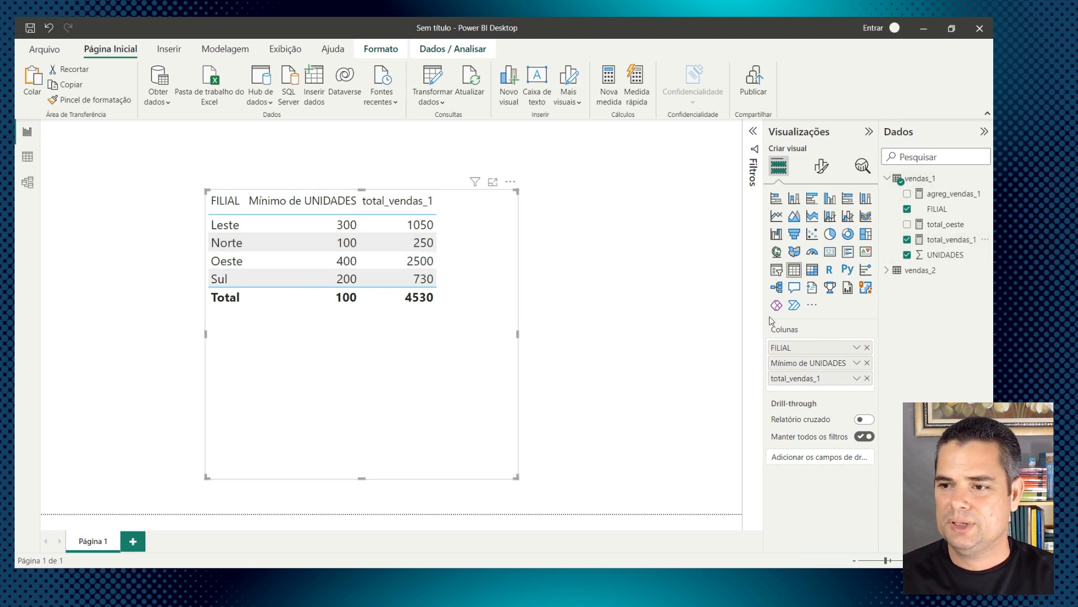
click(857, 362)
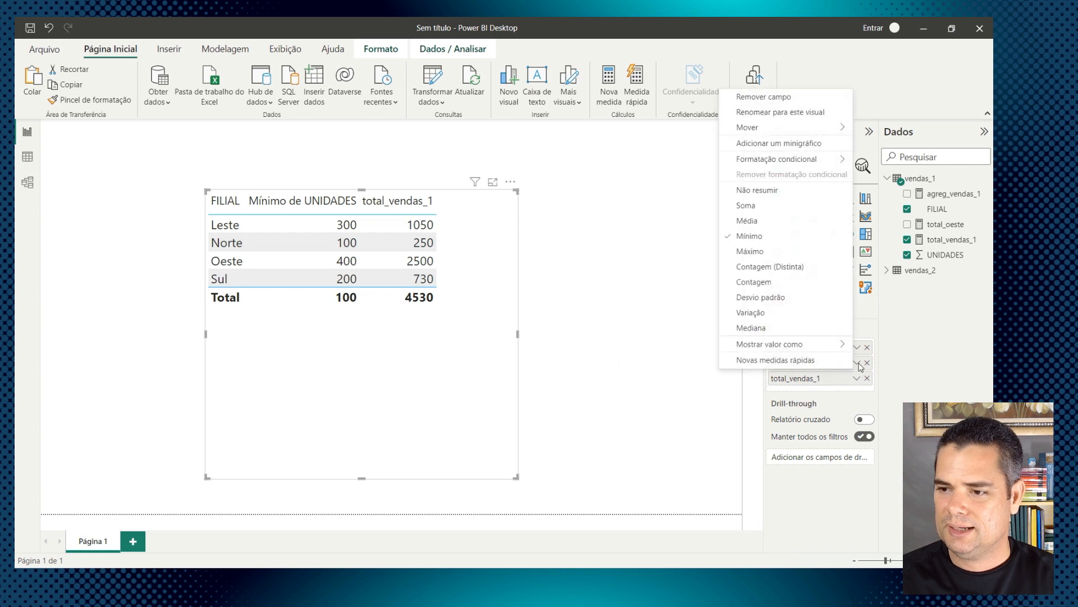
click(773, 191)
drag(362, 191, 361, 158)
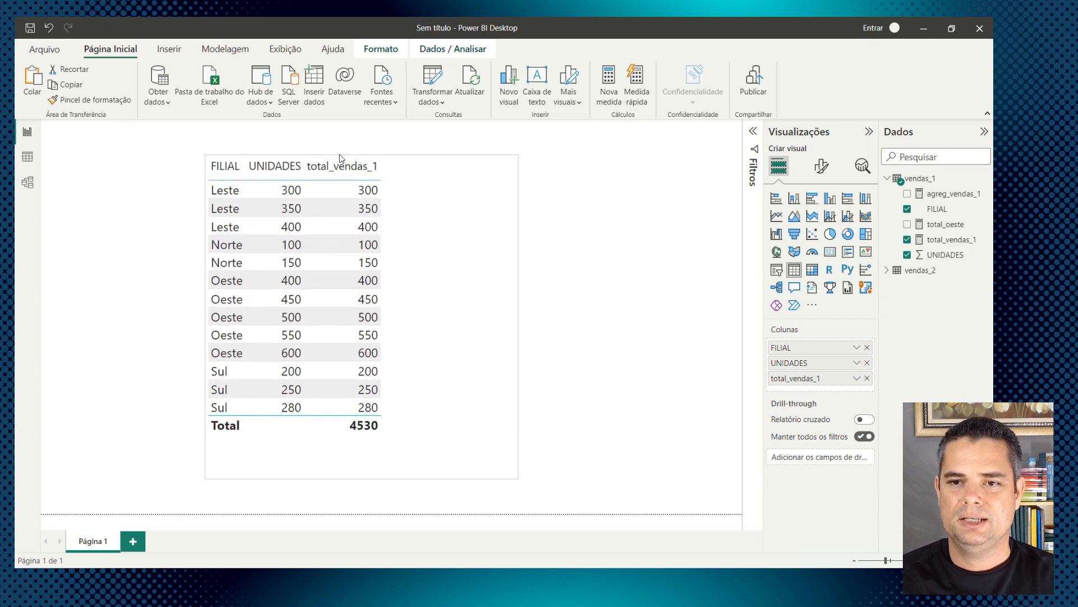
drag(391, 216, 429, 219)
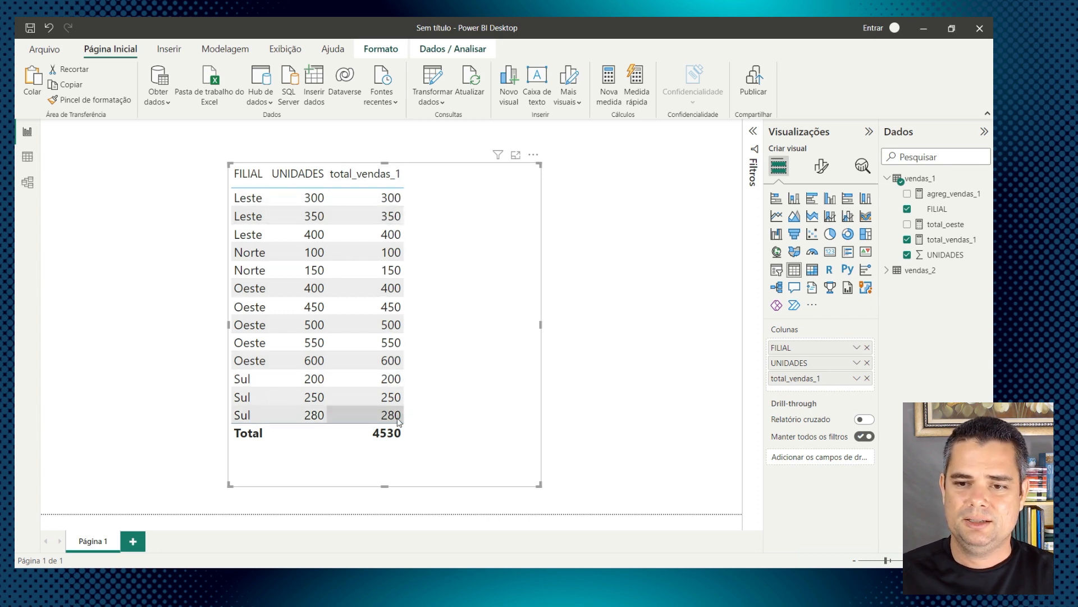
Step: Compare the table with the vendas_1 source rows and remove the UNIDADES column from the table
click(29, 160)
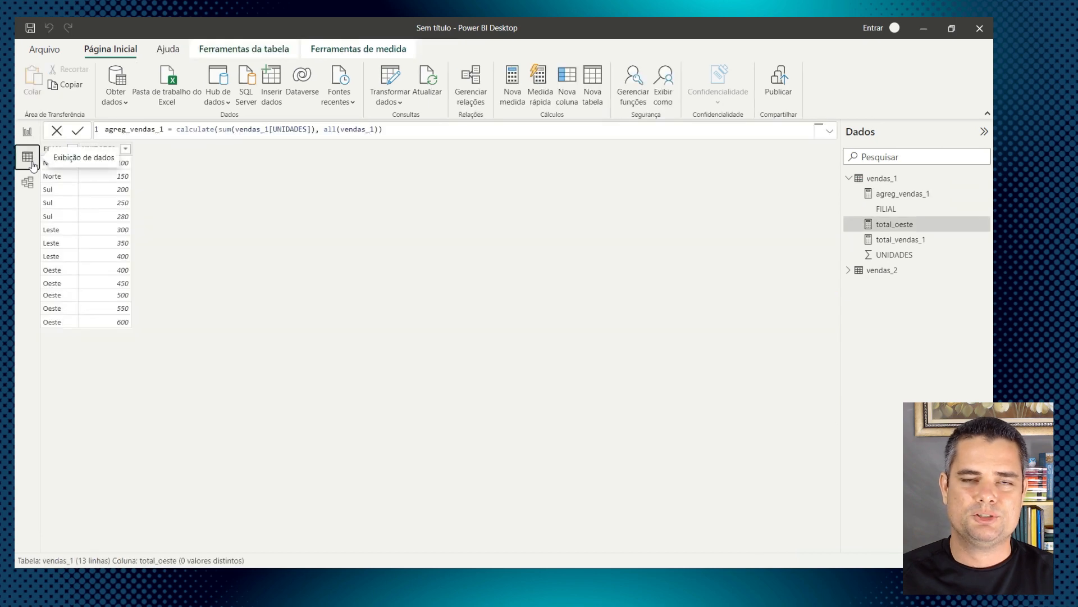
click(27, 131)
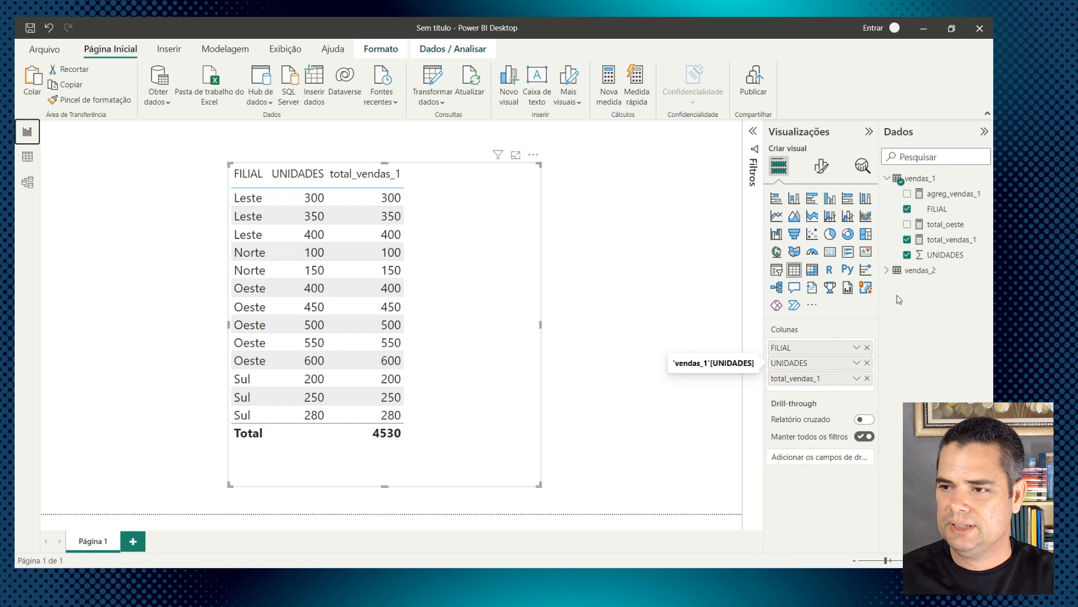
click(867, 363)
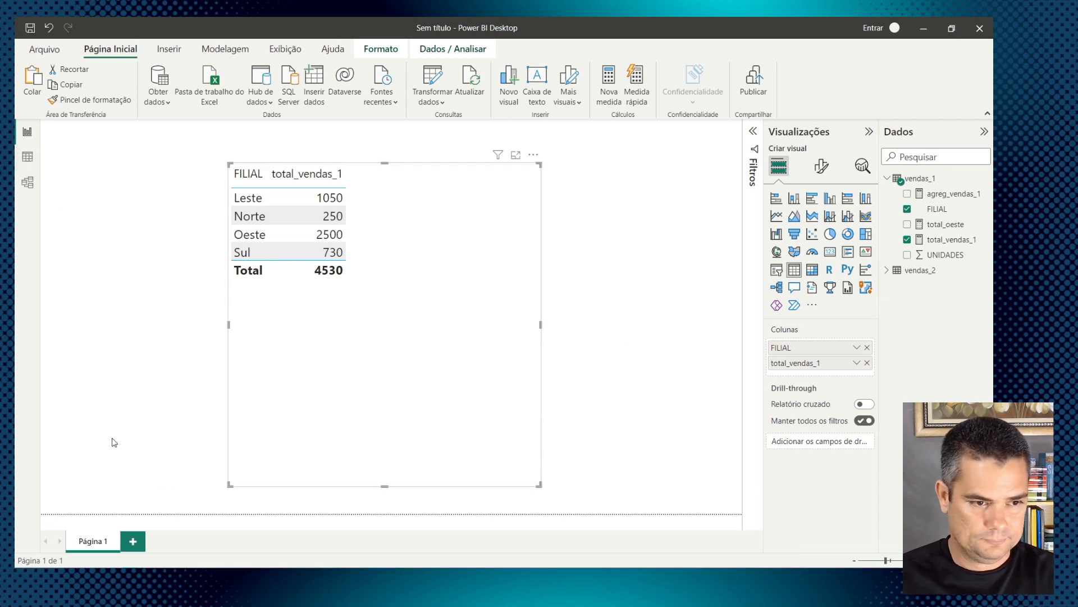
key(alt+Tab)
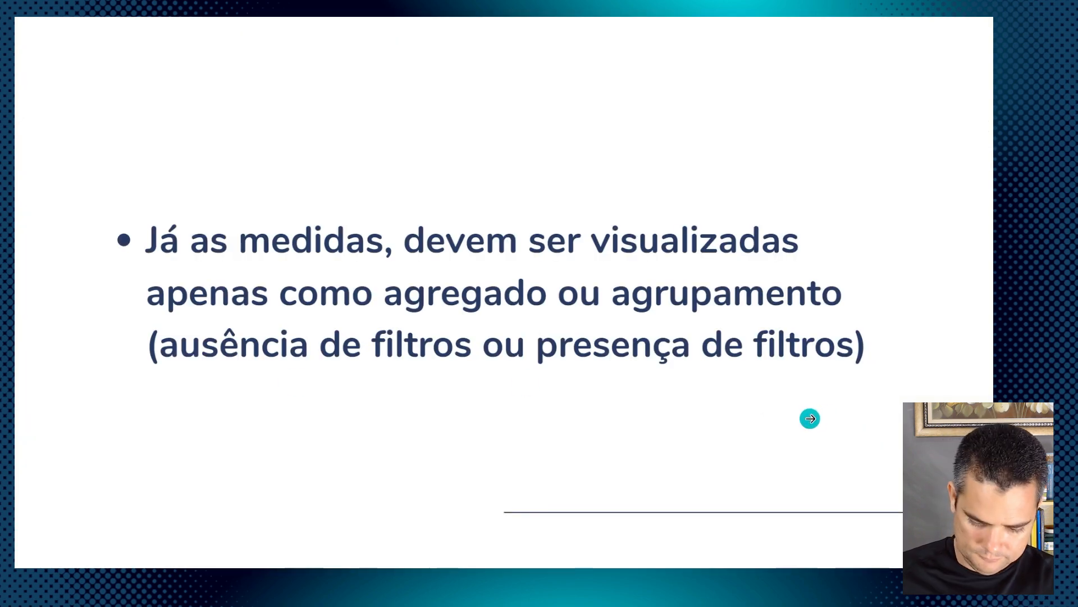
click(810, 418)
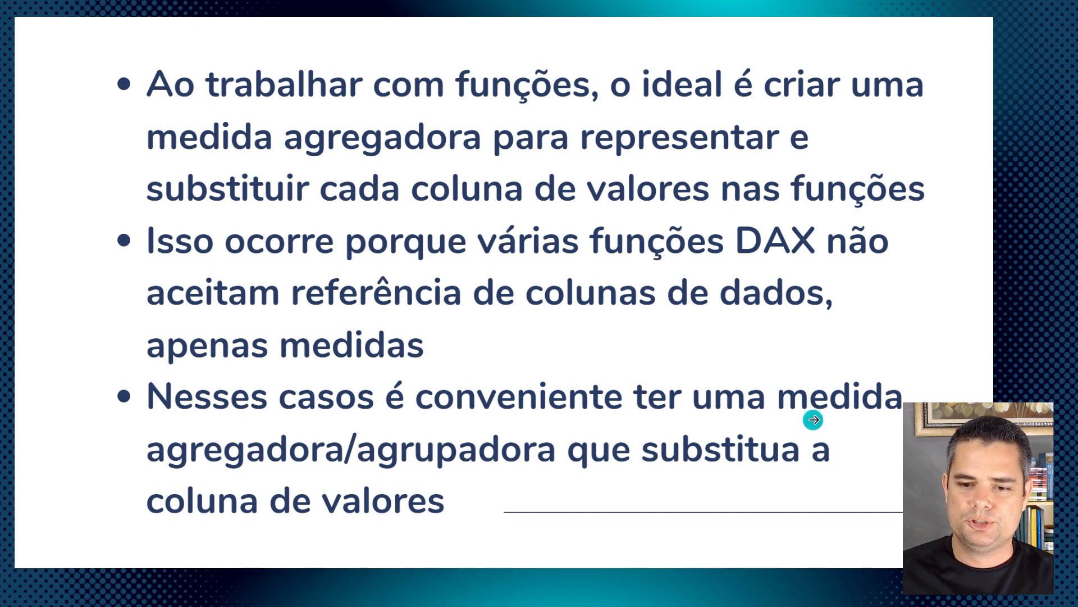
key(Right)
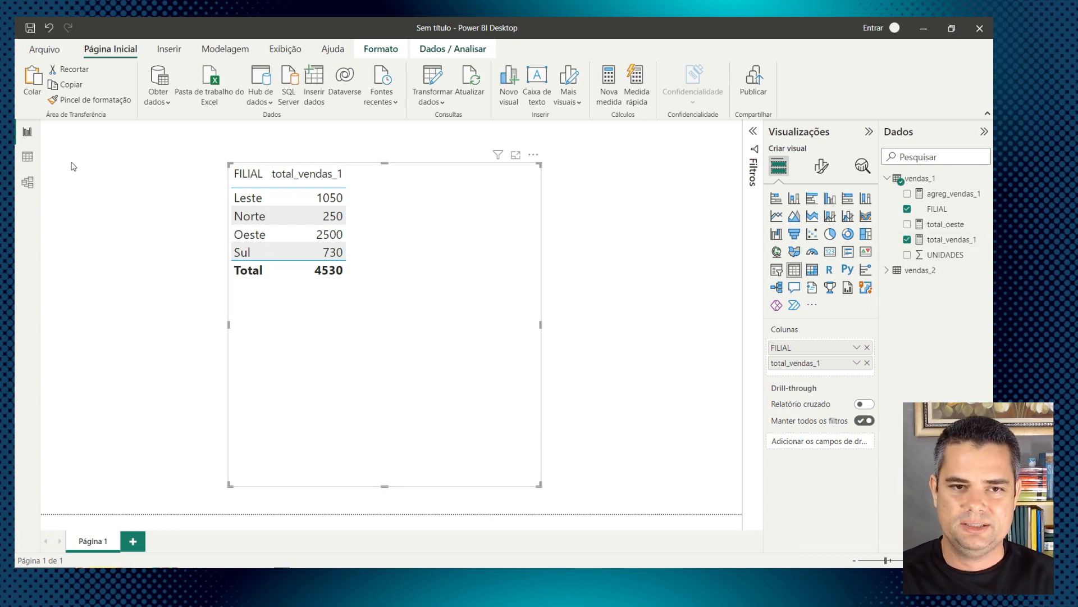
Step: Examine the vendas_1 source rows and compare them with the total_vendas_1 table on the report page
click(27, 157)
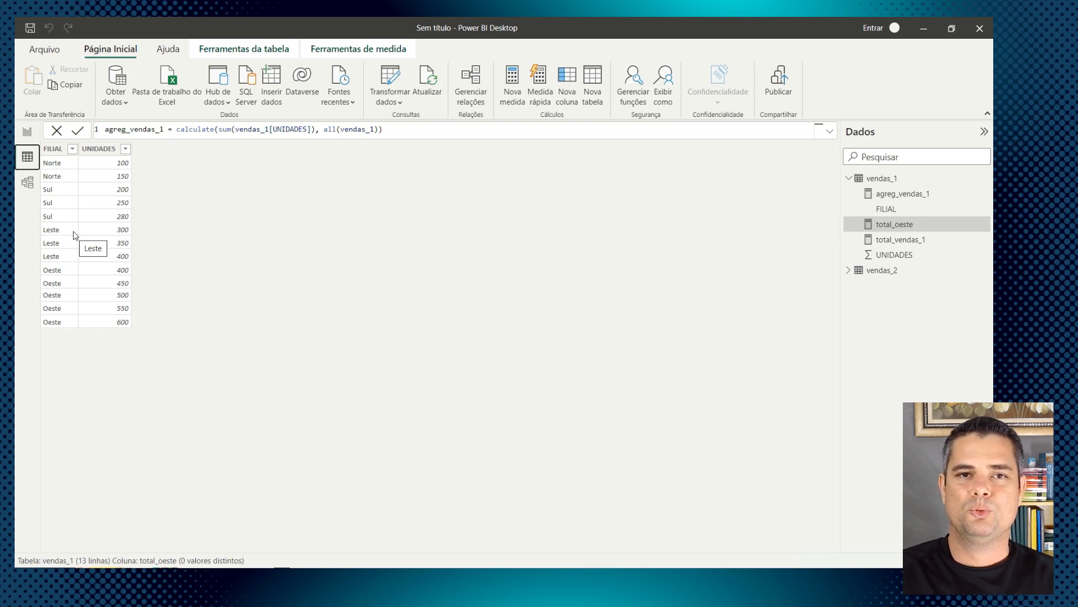
click(27, 132)
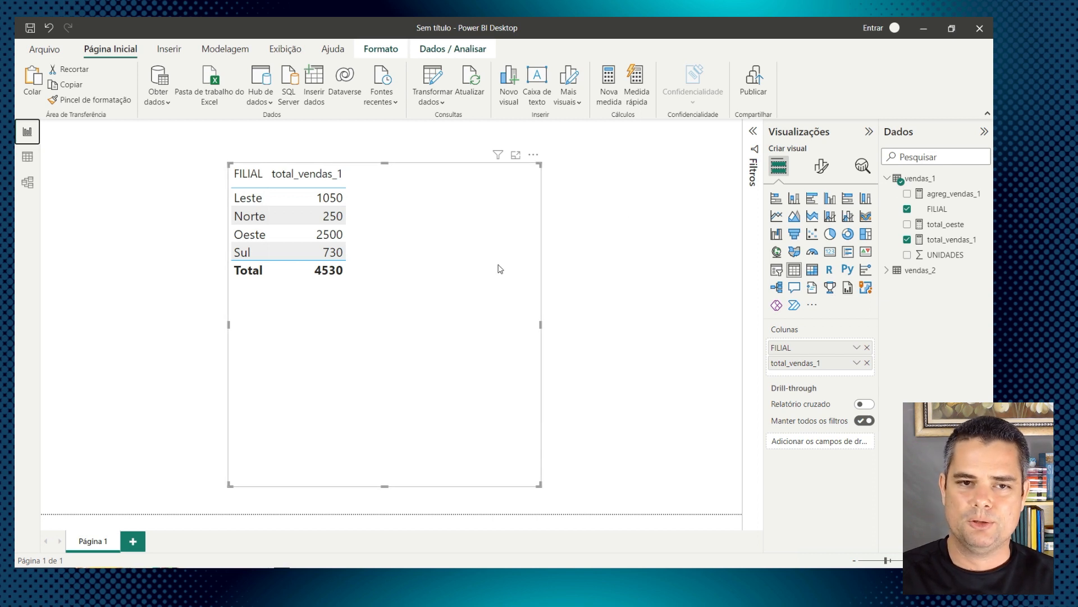
Step: Add a calculated column to vendas_1 with the formula nova_coluna = vendas_1[UNIDADES]*5
click(26, 158)
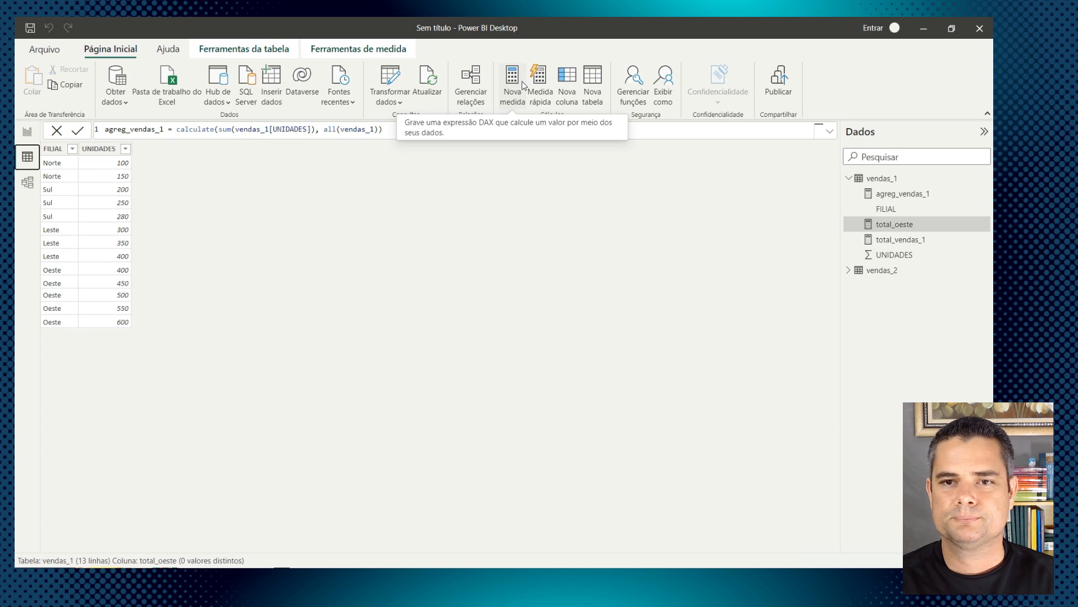
click(566, 84)
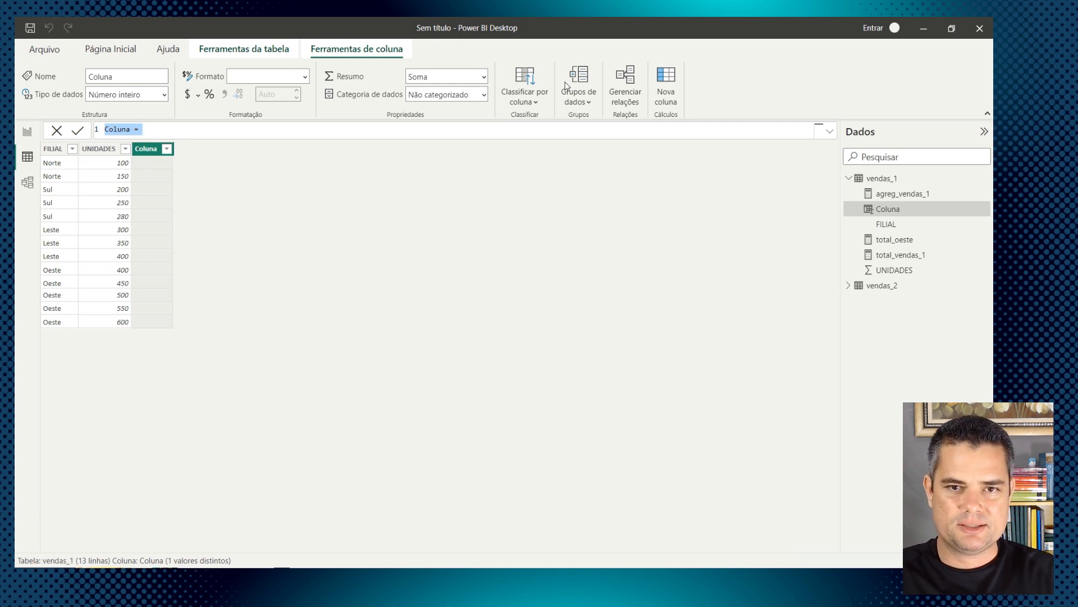
text(nova_colua)
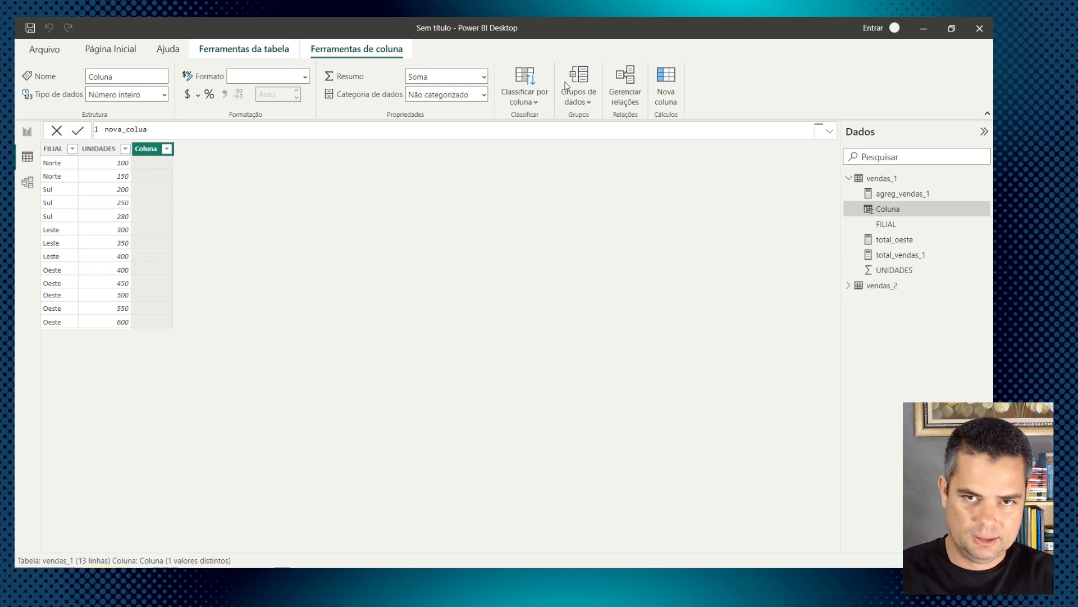
key(BackSpace)
text(na)
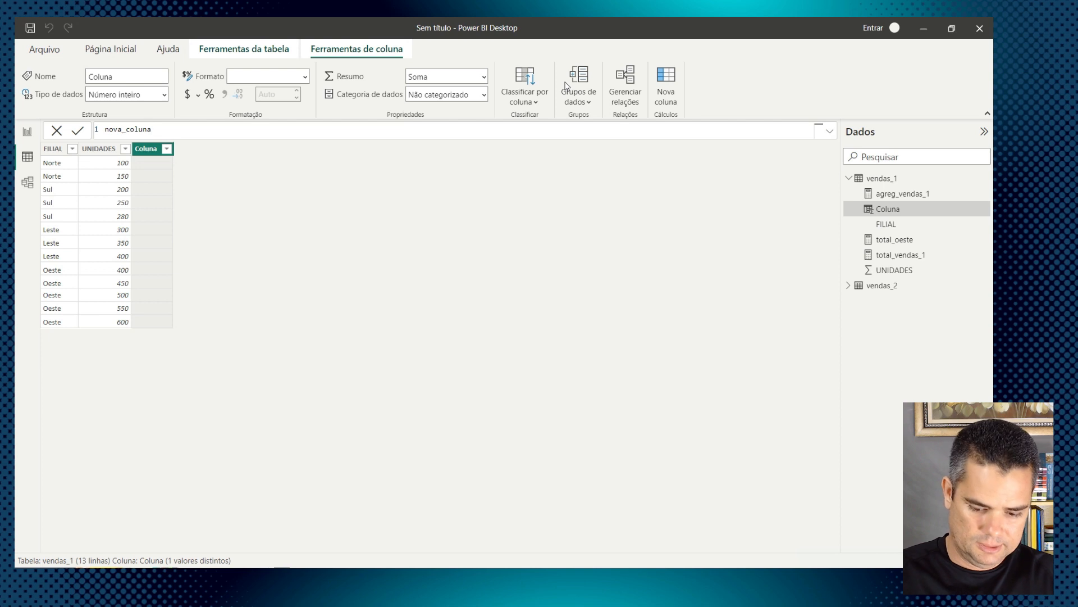
text( = vendas)
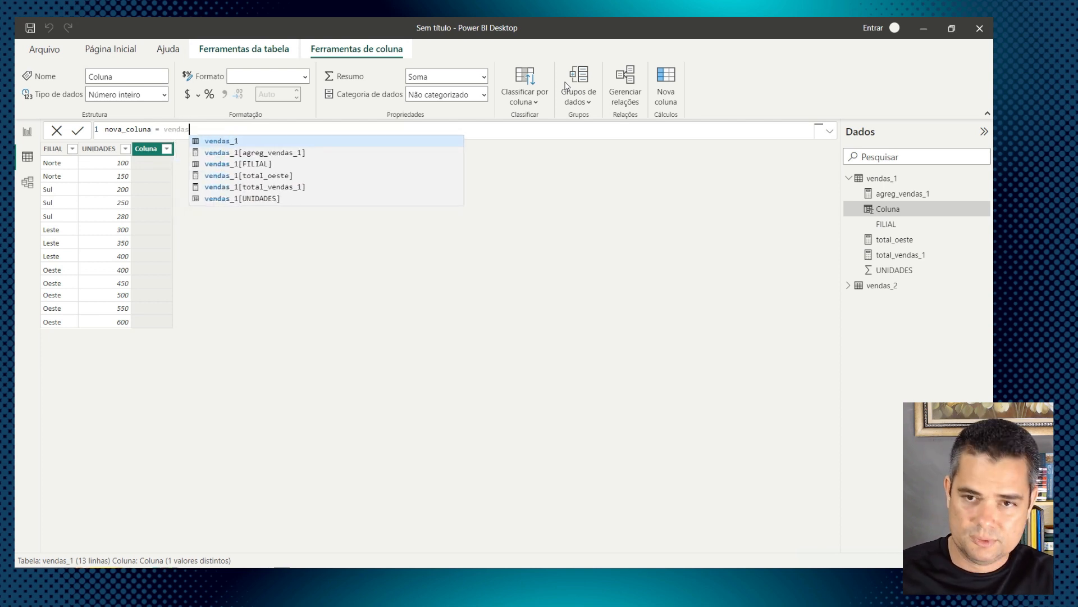
key(Down)
key(Down)
key(Down)
key(Down)
key(Down)
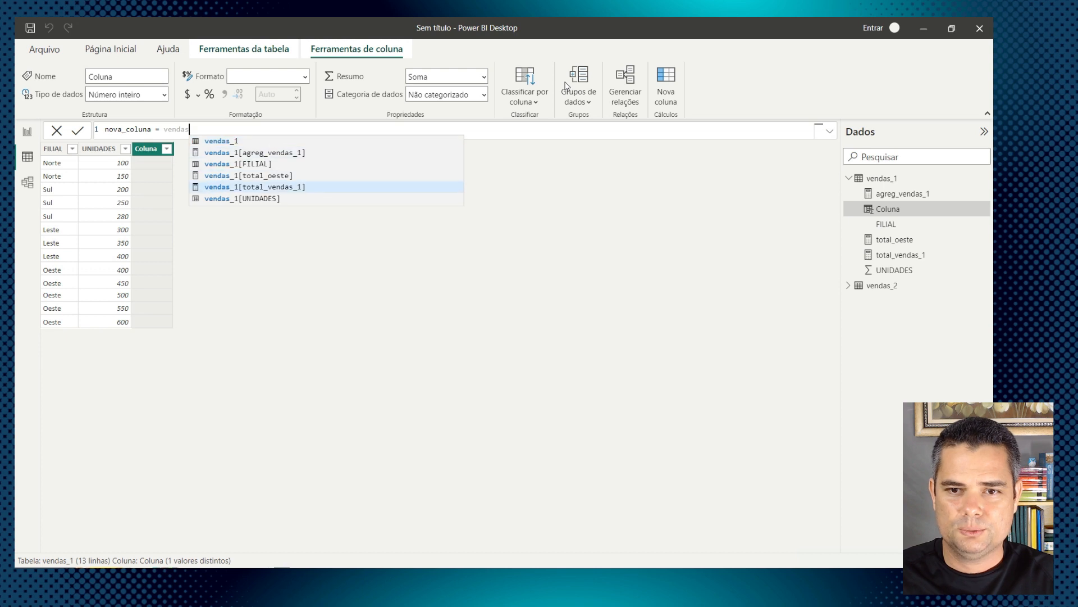
key(Tab)
text(*5)
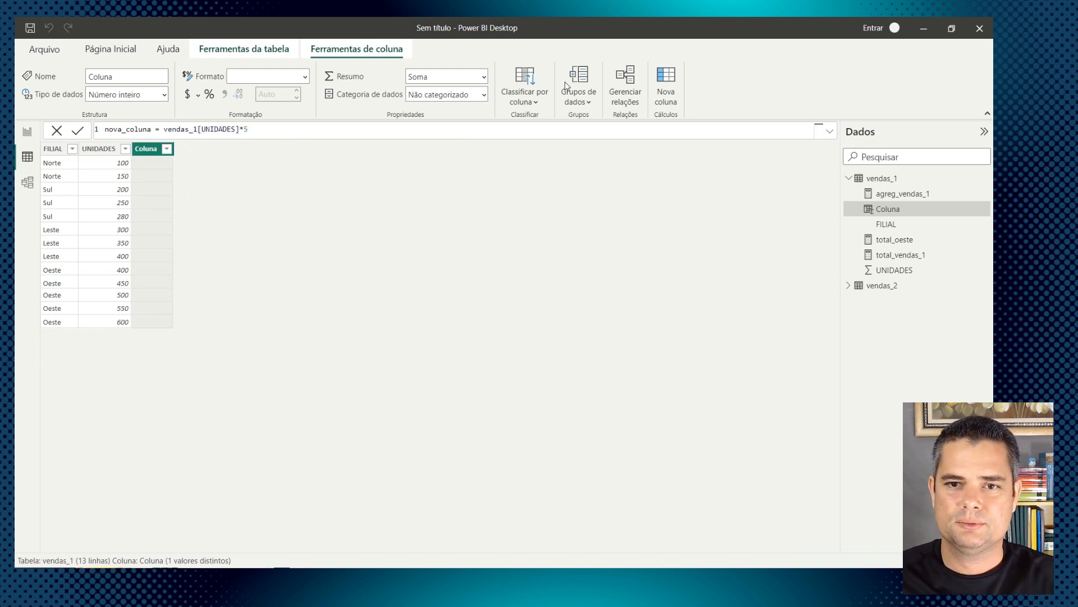
key(Return)
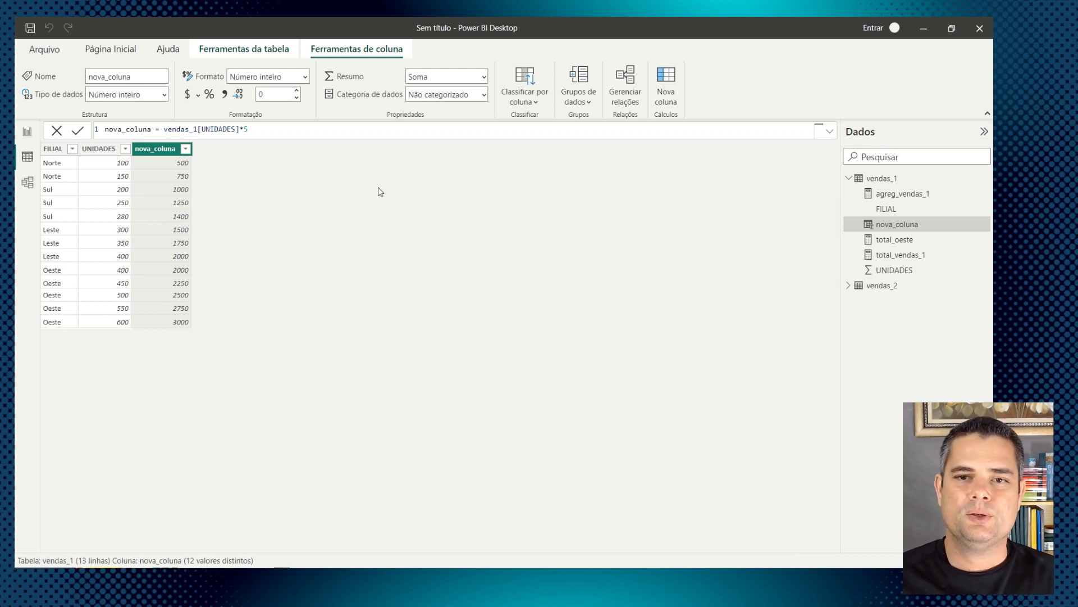
Step: Add a second calculated column to vendas_1 with the formula nova_coluna_2 = [total_vendas_1]
click(280, 131)
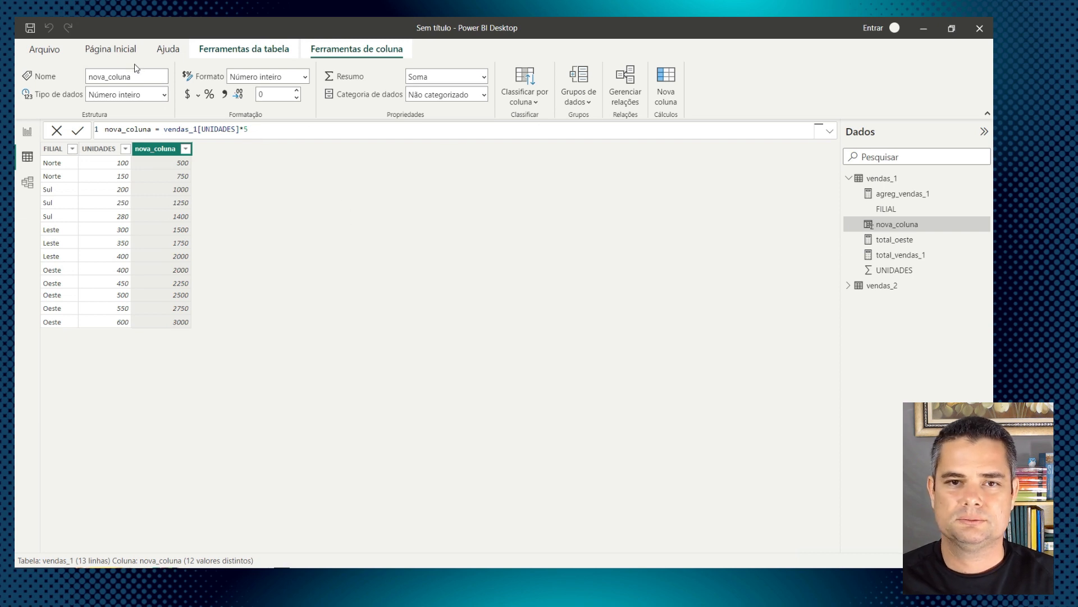
click(110, 49)
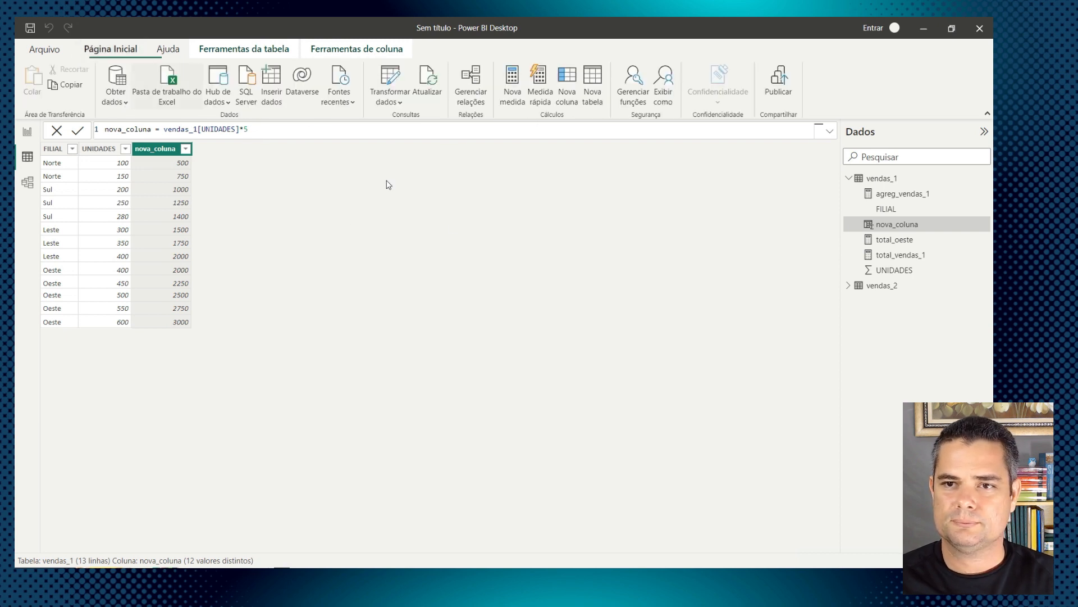
click(567, 90)
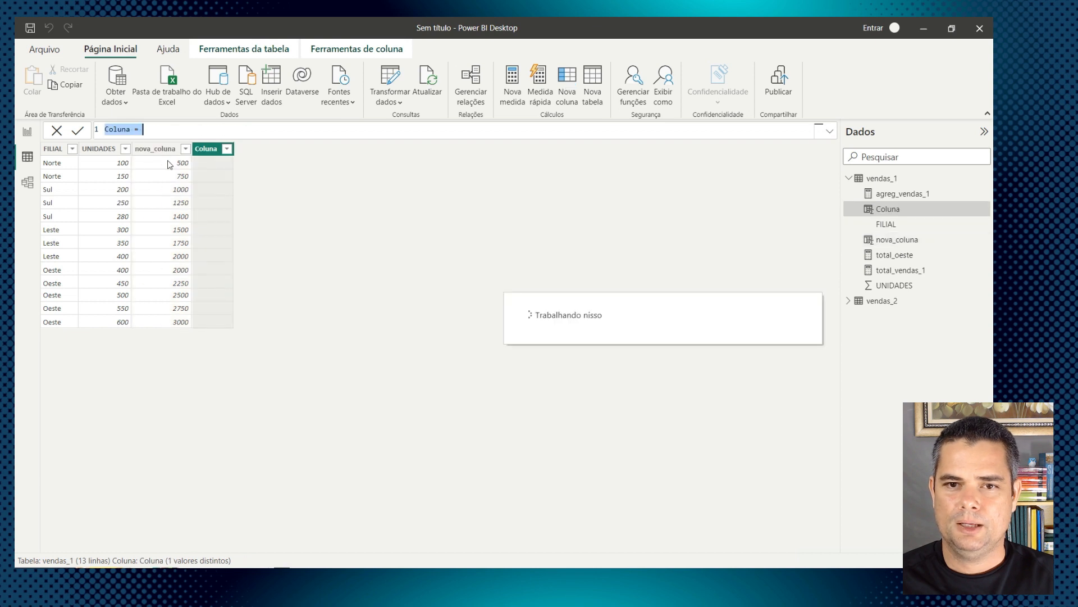
text(nova)
key(BackSpace)
text(_coluna_2 = )
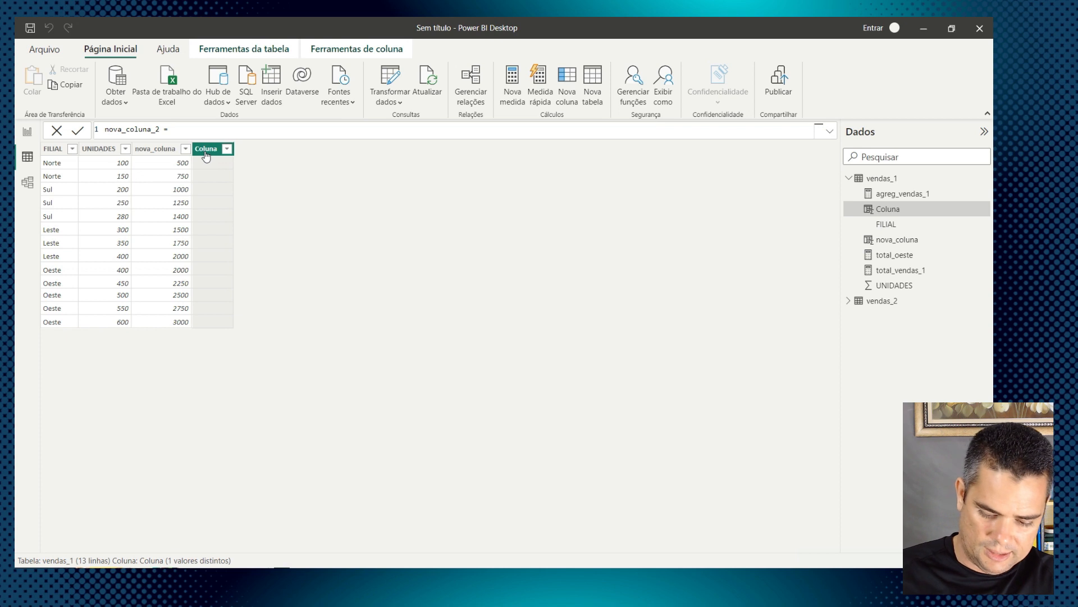
text([)
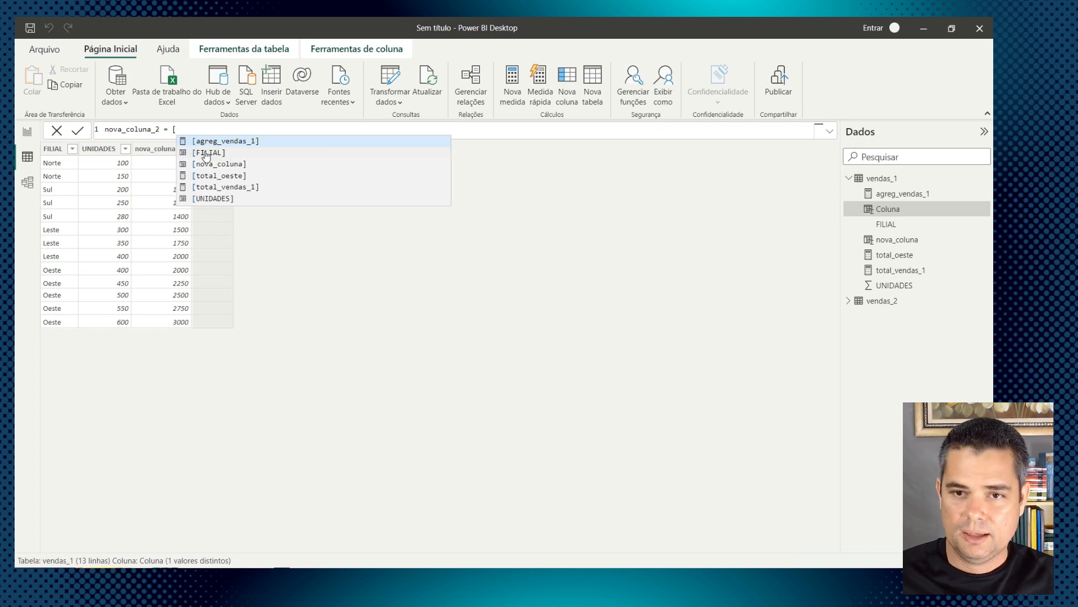
click(229, 191)
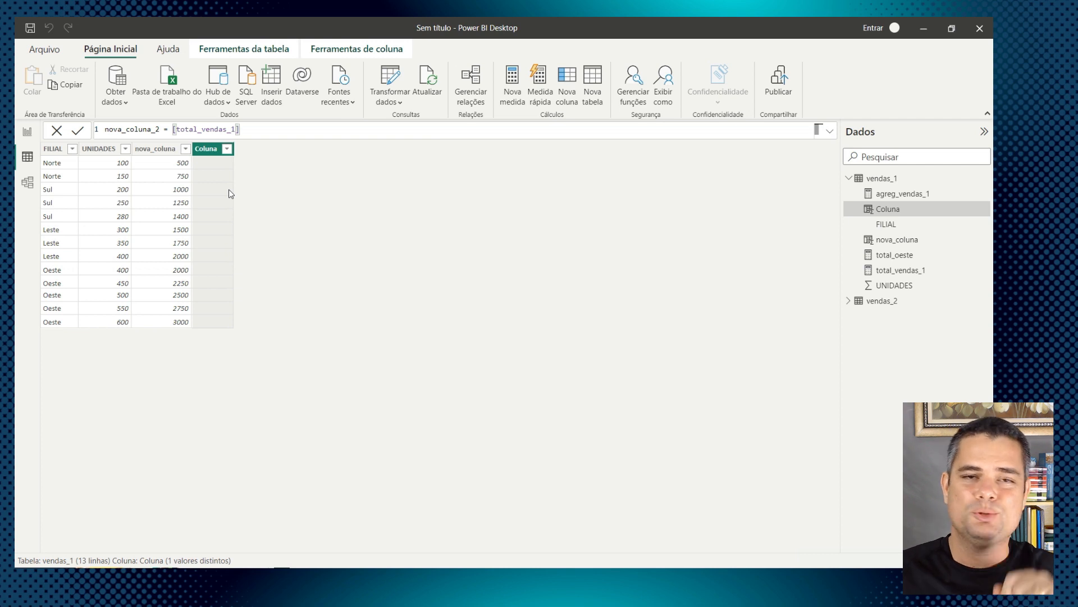
key(Return)
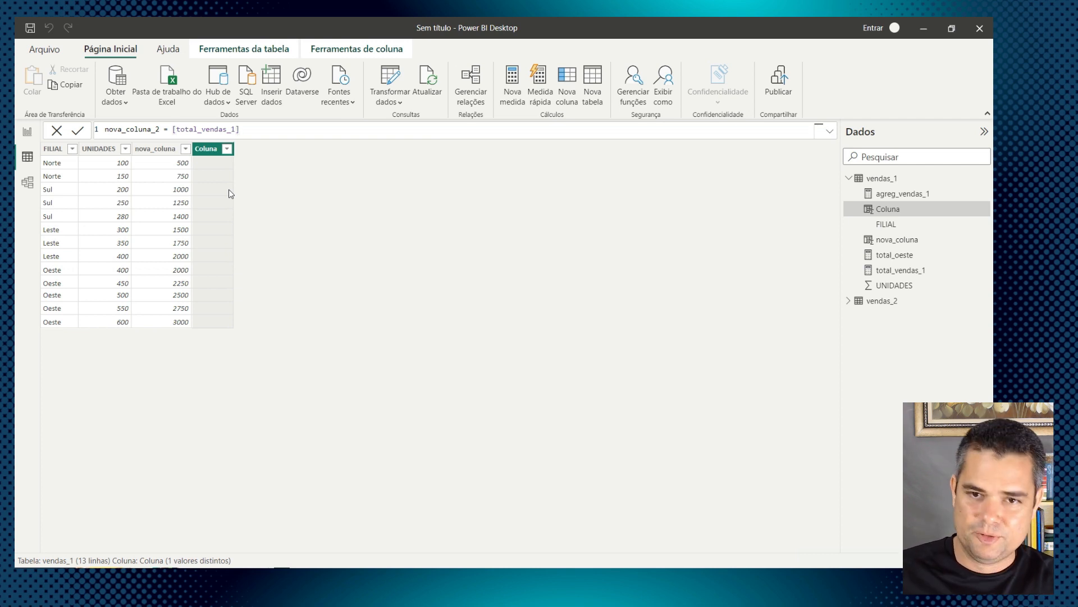